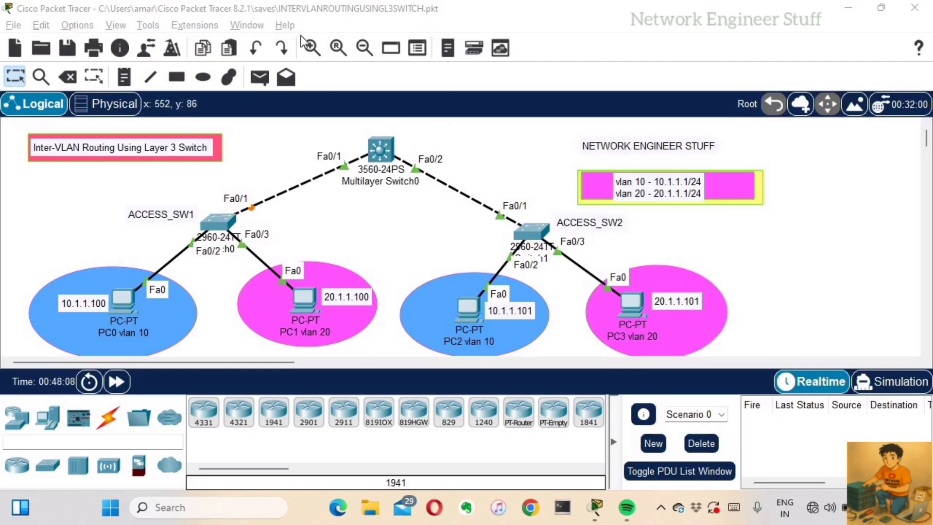
{"action": "left_click", "coordinate": [311, 47]}
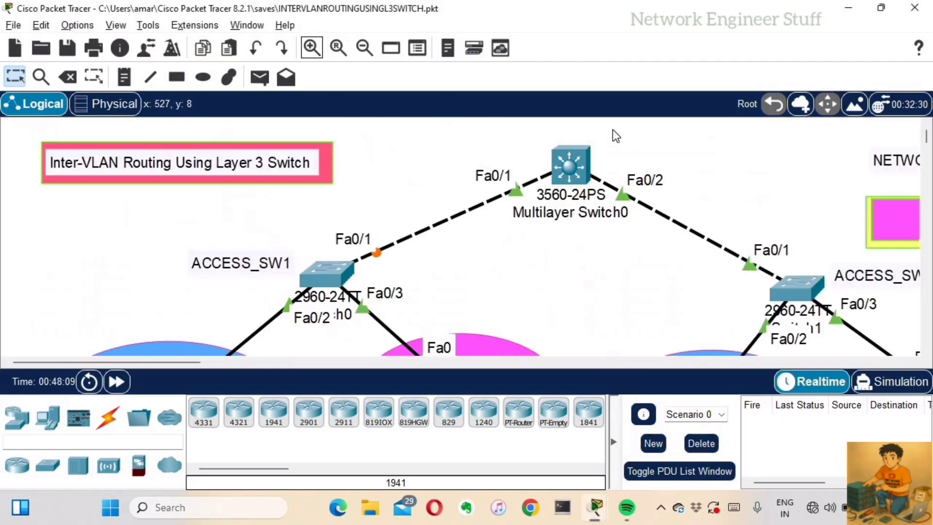
{"action": "left_click", "coordinate": [338, 49]}
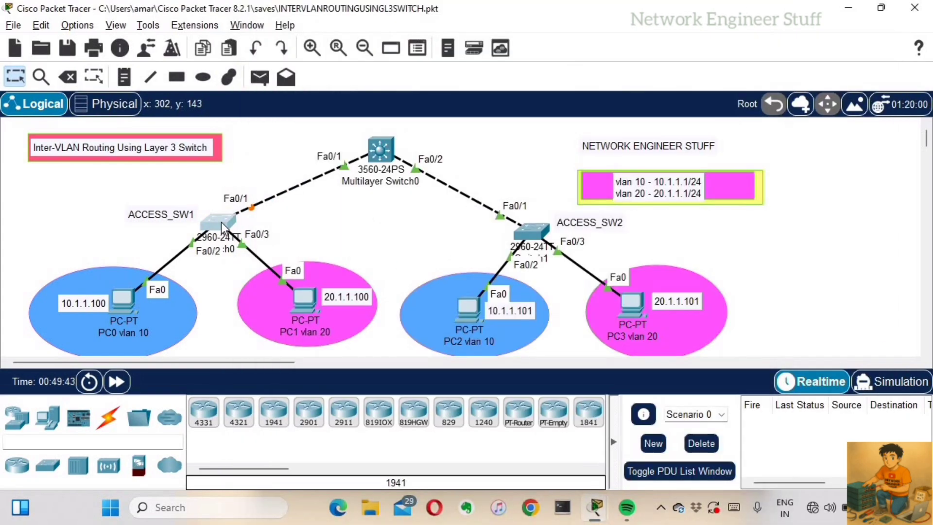
Open the command line of ACCESS_SW1 in a maximized window and enter privileged mode with en
{"action": "left_click", "coordinate": [221, 222]}
{"action": "double_click", "coordinate": [445, 15]}
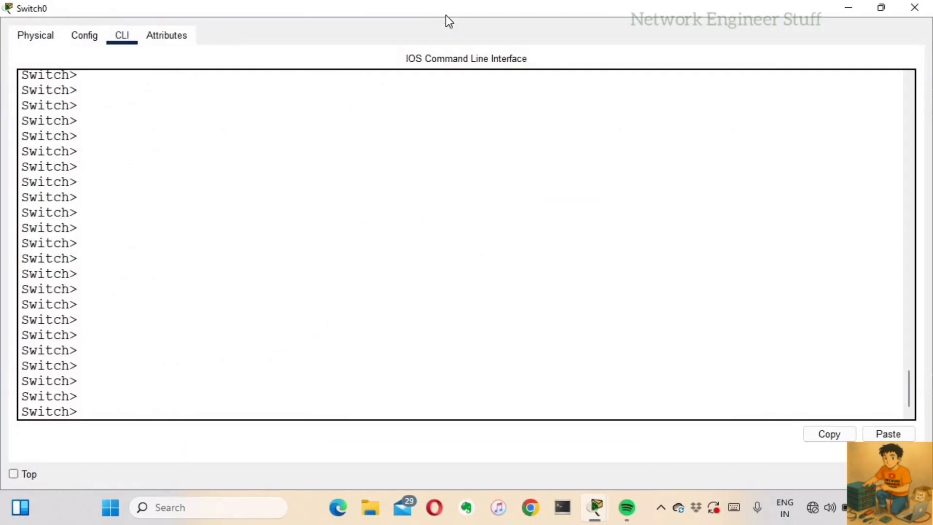
{"action": "type", "text": "en"}
{"action": "key", "text": "Return"}
{"action": "key", "text": "Return"}
{"action": "key", "text": "Return"}
{"action": "key", "text": "Return"}
{"action": "key", "text": "Return"}
{"action": "key", "text": "Return"}
{"action": "key", "text": "Return"}
{"action": "key", "text": "Return"}
{"action": "key", "text": "Return"}
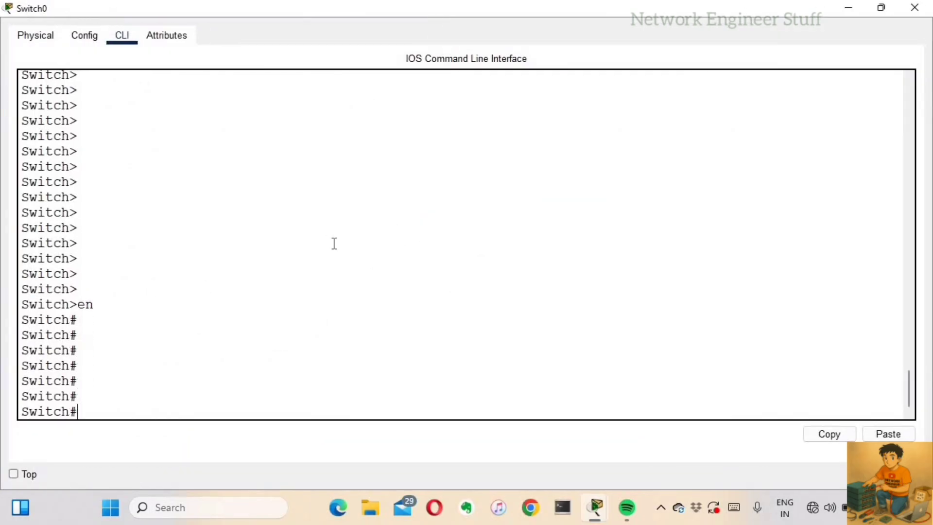
{"action": "key", "text": "Return"}
{"action": "key", "text": "Return"}
{"action": "key", "text": "Return"}
{"action": "key", "text": "Return"}
{"action": "key", "text": "Return"}
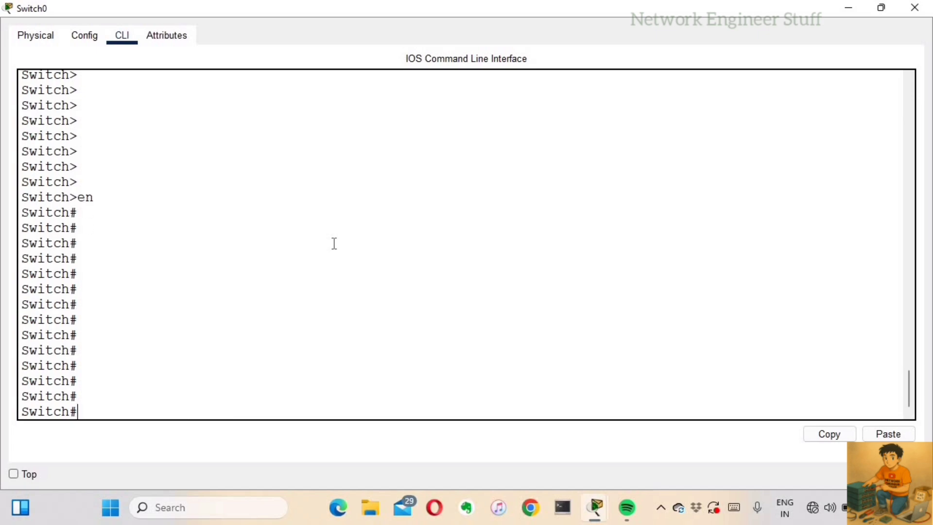
Create VLANs 10 and 20 in the switch's global configuration and return to privileged mode
{"action": "type", "text": "vla"}
{"action": "key", "text": "BackSpace"}
{"action": "key", "text": "BackSpace"}
{"action": "key", "text": "BackSpace"}
{"action": "type", "text": "config t"}
{"action": "key", "text": "Return"}
{"action": "key", "text": "Return"}
{"action": "key", "text": "Return"}
{"action": "key", "text": "Return"}
{"action": "type", "text": "vlan 10"}
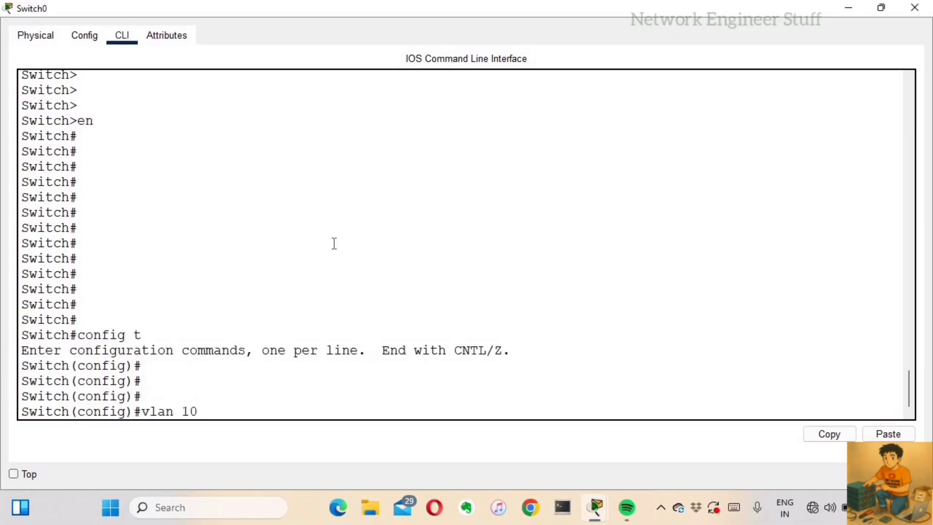
{"action": "key", "text": "Return"}
{"action": "type", "text": "vlan 20"}
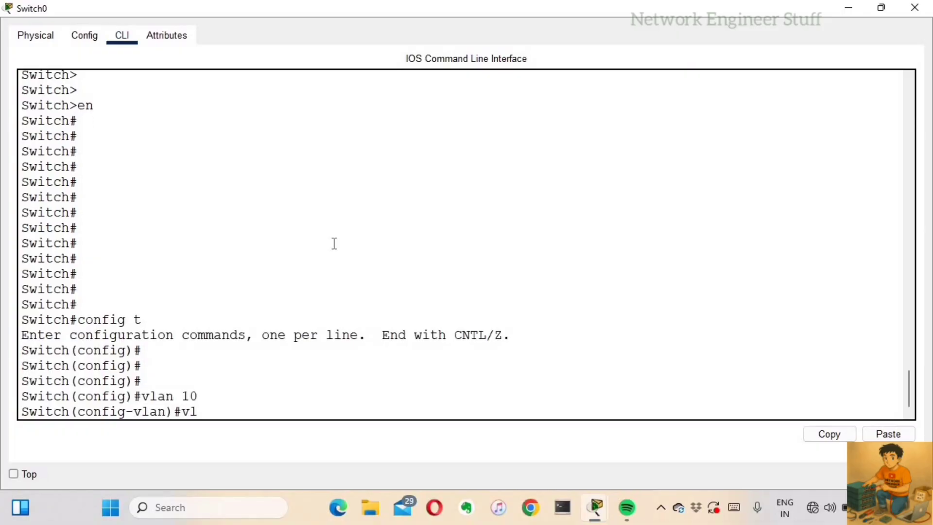
{"action": "key", "text": "Return"}
{"action": "key", "text": "Return"}
{"action": "key", "text": "Return"}
{"action": "key", "text": "Return"}
{"action": "key", "text": "Return"}
{"action": "key", "text": "Return"}
{"action": "key", "text": "Return"}
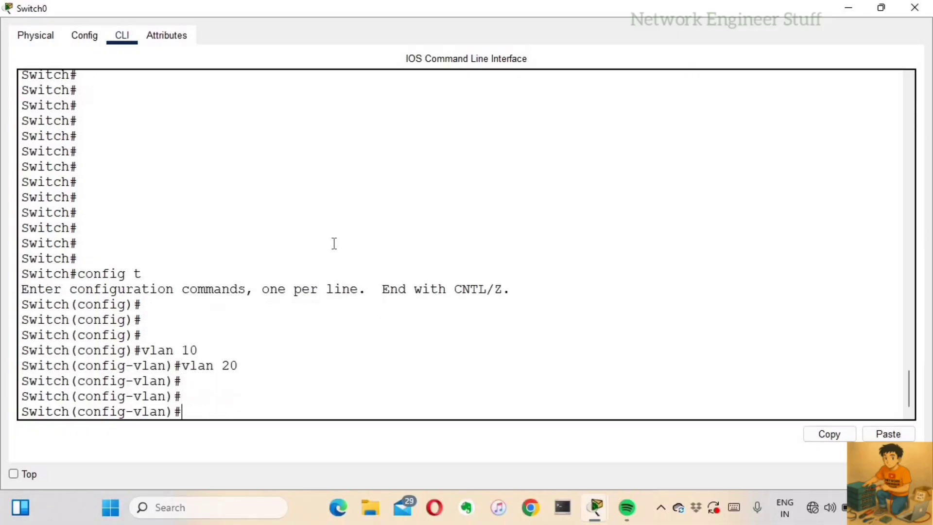
{"action": "key", "text": "ctrl+z"}
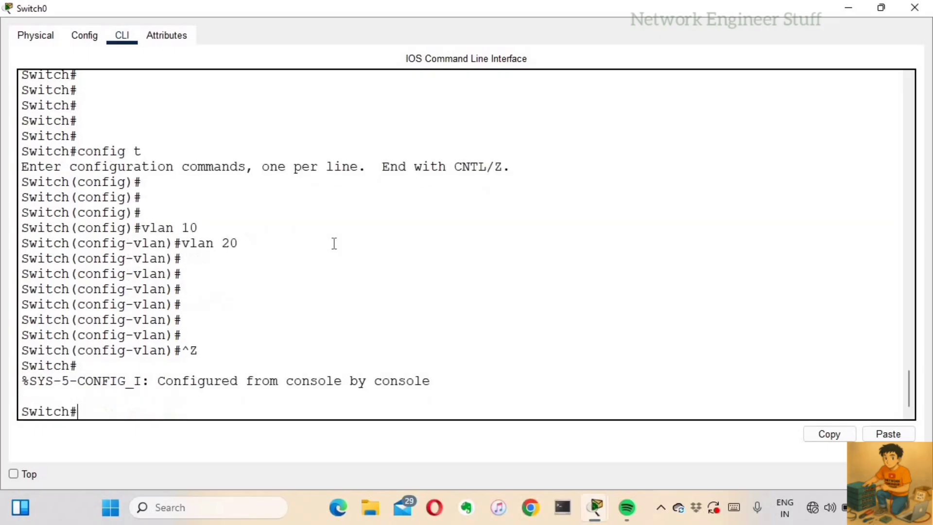
{"action": "key", "text": "Return"}
{"action": "key", "text": "Return"}
{"action": "key", "text": "Return"}
{"action": "key", "text": "Return"}
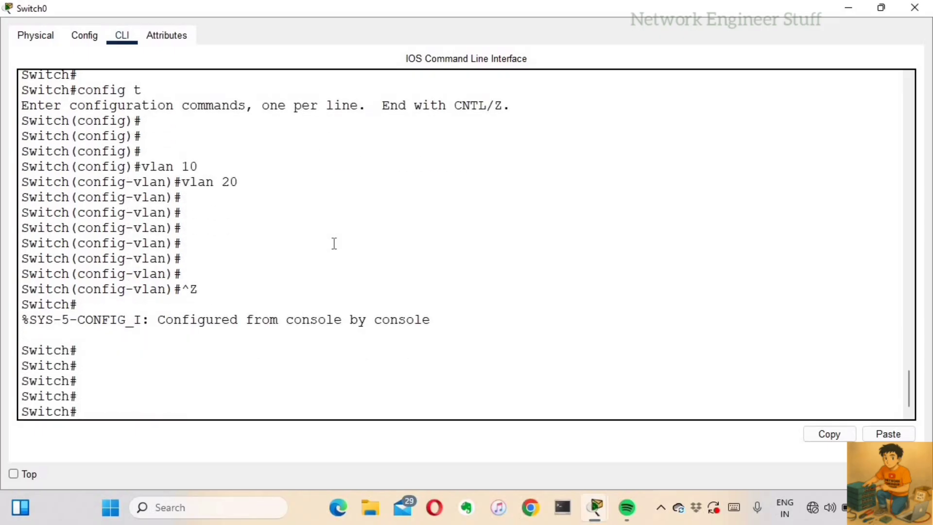
Set the switch's hostname to ACC_SW_1 in global configuration mode and return to privileged mode
{"action": "double_click", "coordinate": [46, 350]}
{"action": "left_click", "coordinate": [108, 358]}
{"action": "type", "text": "config t"}
{"action": "key", "text": "Return"}
{"action": "key", "text": "Return"}
{"action": "key", "text": "Return"}
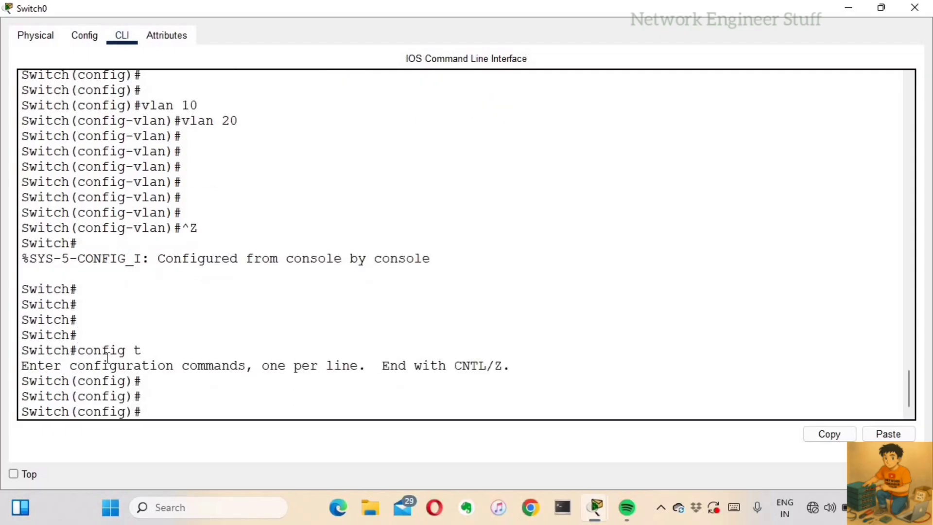
{"action": "type", "text": "hos"}
{"action": "key", "text": "Tab"}
{"action": "key", "text": "Caps_Lock"}
{"action": "type", "text": "ACC_sW"}
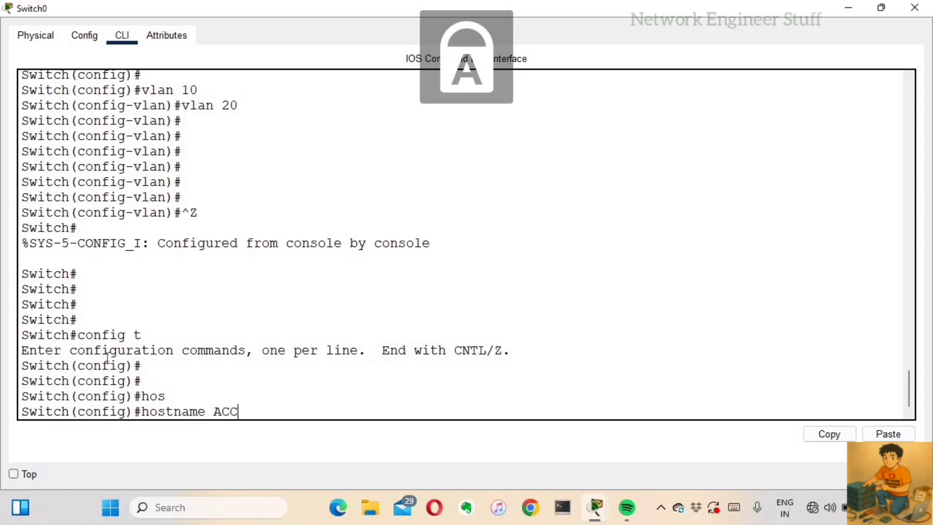
{"action": "key", "text": "BackSpace"}
{"action": "key", "text": "BackSpace"}
{"action": "type", "text": "SW_1"}
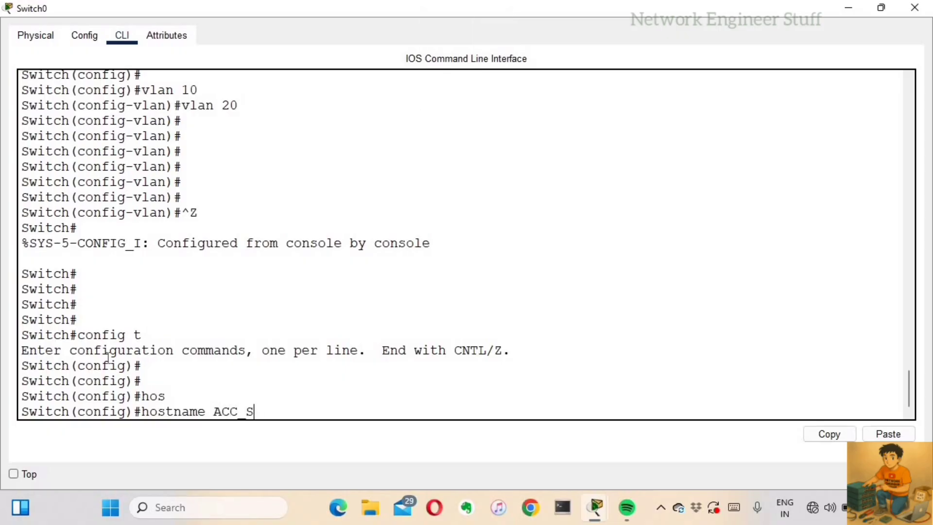
{"action": "key", "text": "Return"}
{"action": "key", "text": "Return"}
{"action": "key", "text": "Return"}
{"action": "key", "text": "Return"}
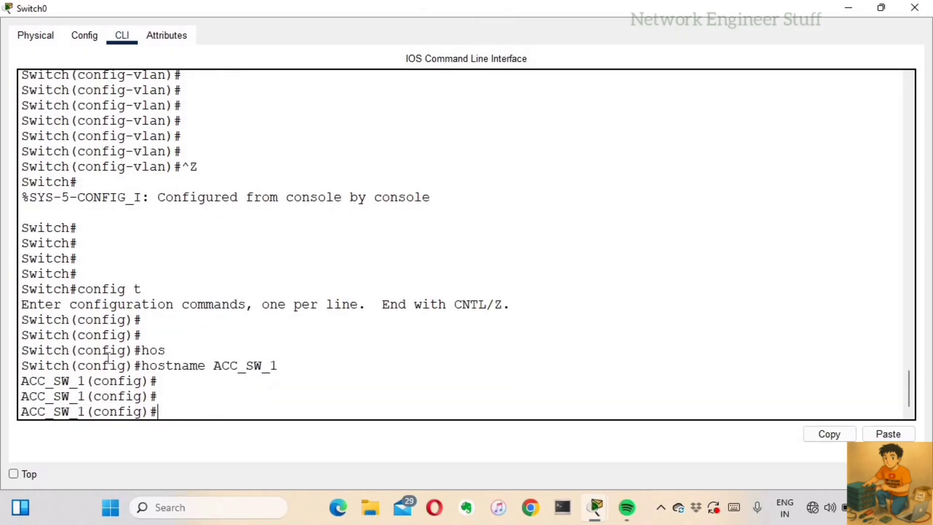
{"action": "key", "text": "ctrl+z"}
{"action": "key", "text": "Return"}
{"action": "key", "text": "Return"}
{"action": "key", "text": "Return"}
{"action": "key", "text": "Return"}
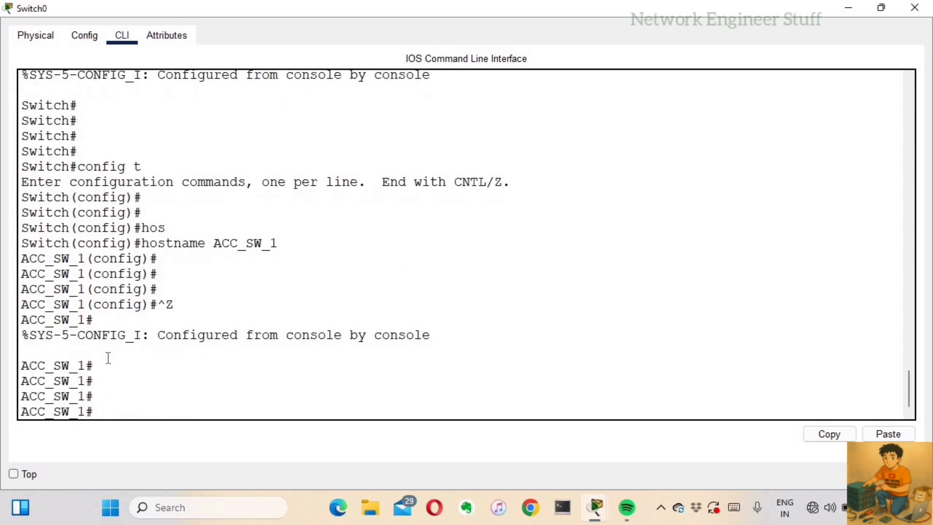
Run show vlan and check the entries for VLANs 10 and 20, paging through to the end of the output
{"action": "type", "text": "S"}
{"action": "key", "text": "BackSpace"}
{"action": "key", "text": "Caps_Lock"}
{"action": "type", "text": "so"}
{"action": "key", "text": "BackSpace"}
{"action": "type", "text": "hwo"}
{"action": "key", "text": "BackSpace"}
{"action": "key", "text": "BackSpace"}
{"action": "key", "text": "BackSpace"}
{"action": "type", "text": "ow vlan"}
{"action": "key", "text": "Return"}
{"action": "left_click_drag", "start_coordinate": [20, 228], "coordinate": [76, 227]}
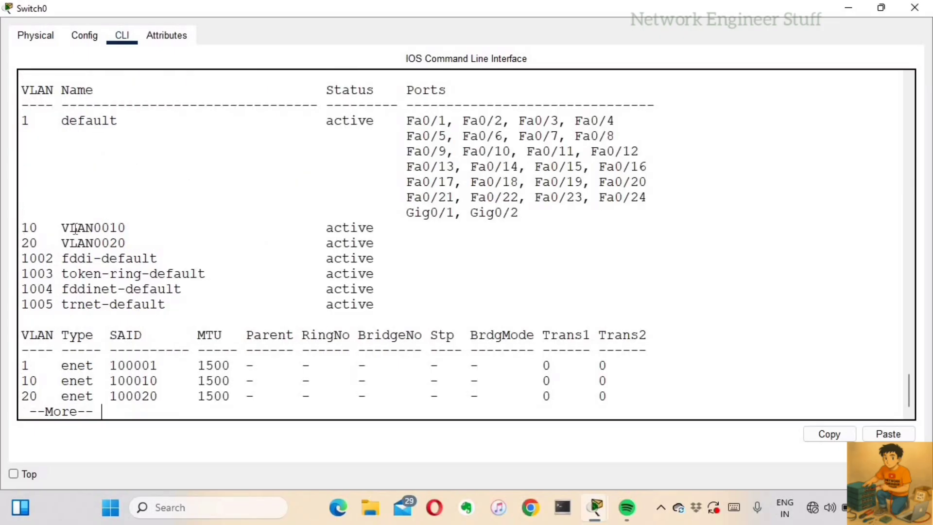
{"action": "triple_click", "coordinate": [123, 246]}
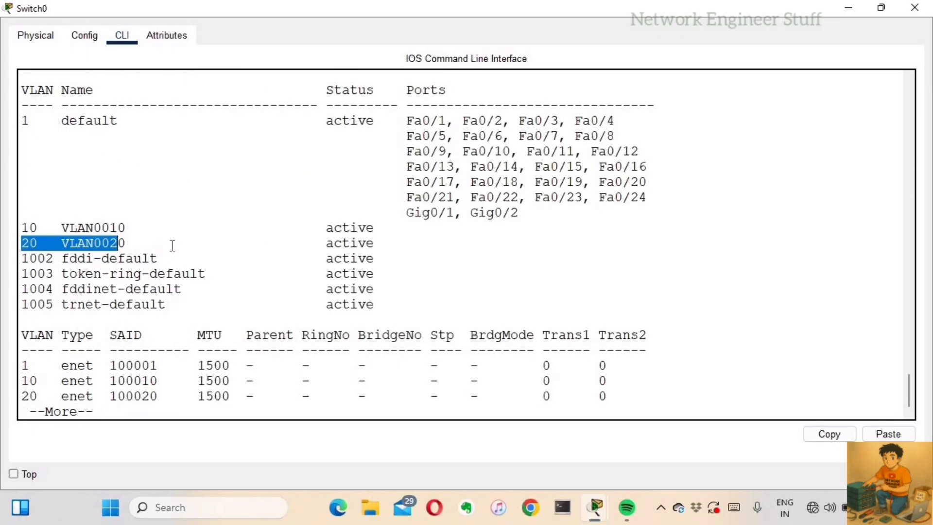
{"action": "left_click", "coordinate": [173, 246]}
{"action": "key", "text": "space"}
{"action": "key", "text": "Return"}
{"action": "key", "text": "Return"}
{"action": "key", "text": "Return"}
{"action": "key", "text": "Return"}
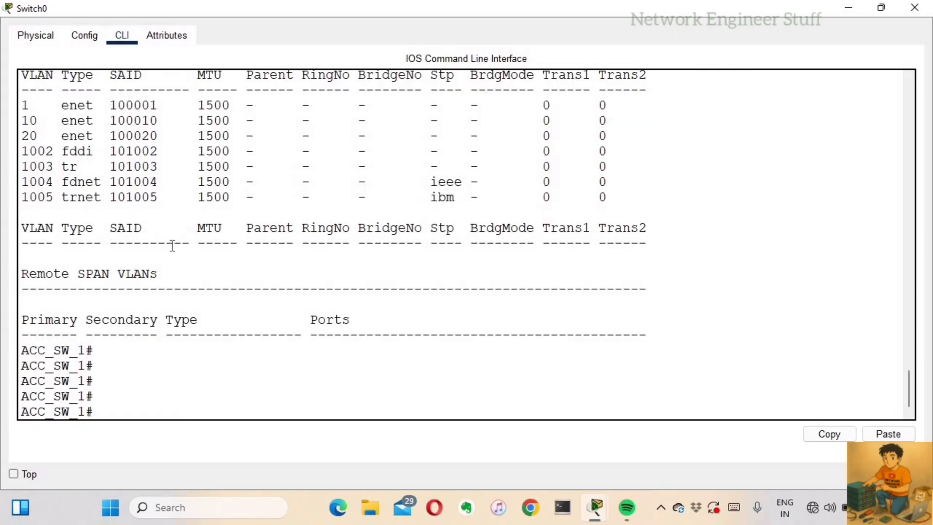
Enter global configuration, select interface fa0/1 and enable it with no shut
{"action": "type", "text": "config t"}
{"action": "key", "text": "Return"}
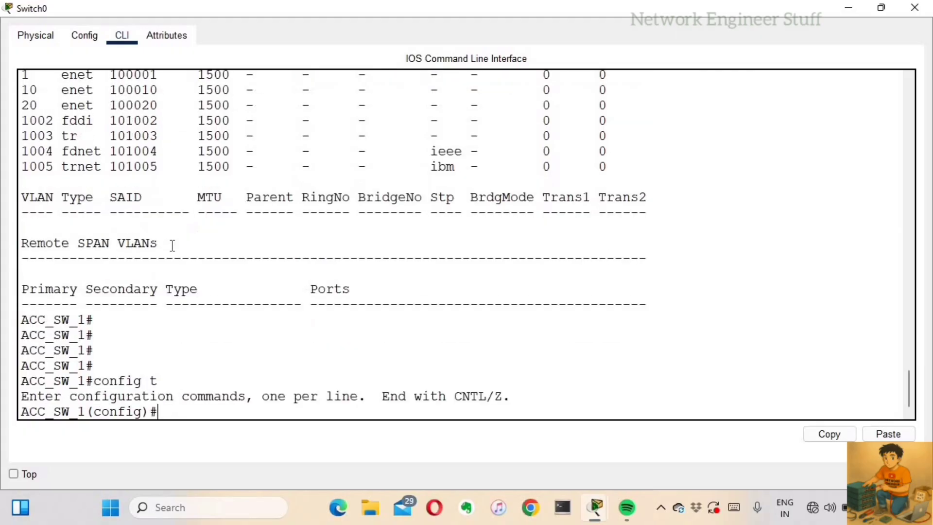
{"action": "type", "text": "int fa0/1"}
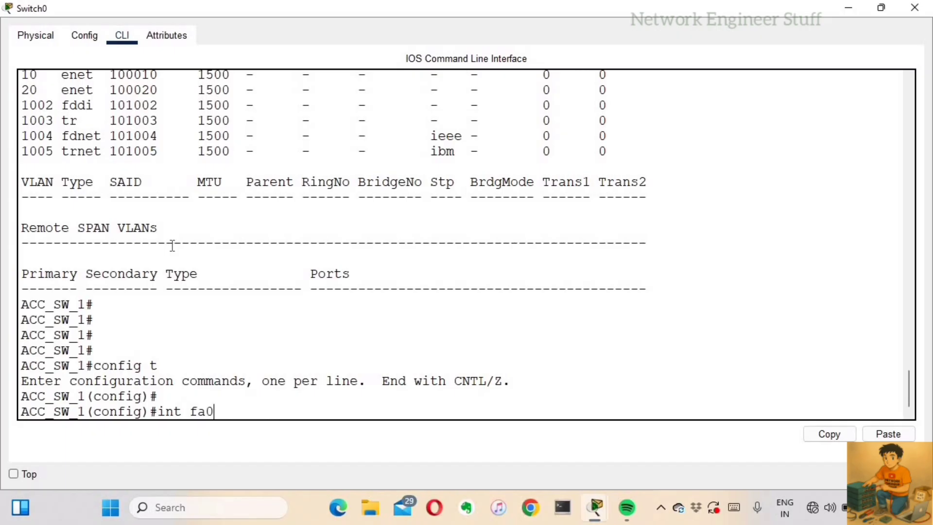
{"action": "key", "text": "Return"}
{"action": "key", "text": "Return"}
{"action": "key", "text": "Return"}
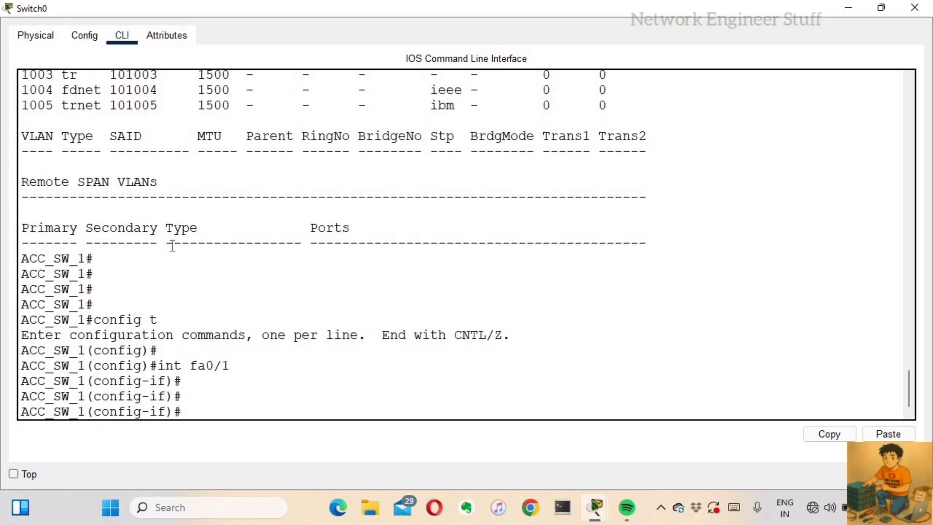
{"action": "type", "text": "no shut"}
{"action": "key", "text": "Return"}
{"action": "key", "text": "Return"}
{"action": "key", "text": "Return"}
{"action": "key", "text": "Return"}
Set interface fa0/1 to trunk mode with switchport mode trunk and review the line protocol messages
{"action": "type", "text": "swi"}
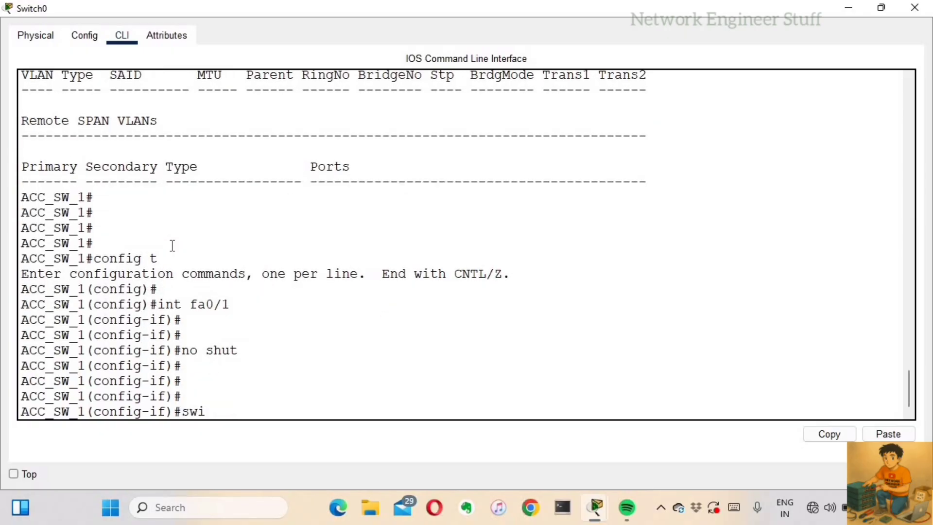
{"action": "key", "text": "Tab"}
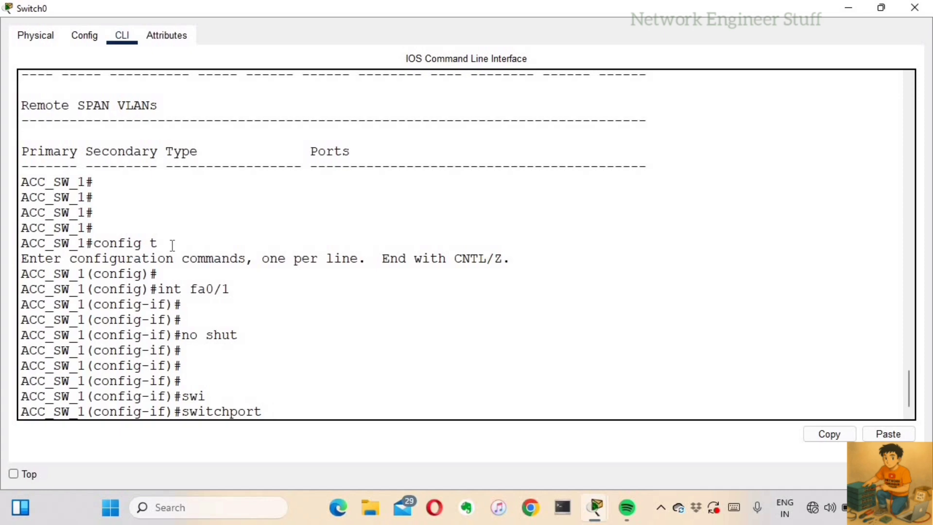
{"action": "type", "text": "mod"}
{"action": "key", "text": "Tab"}
{"action": "type", "text": "t"}
{"action": "key", "text": "Tab"}
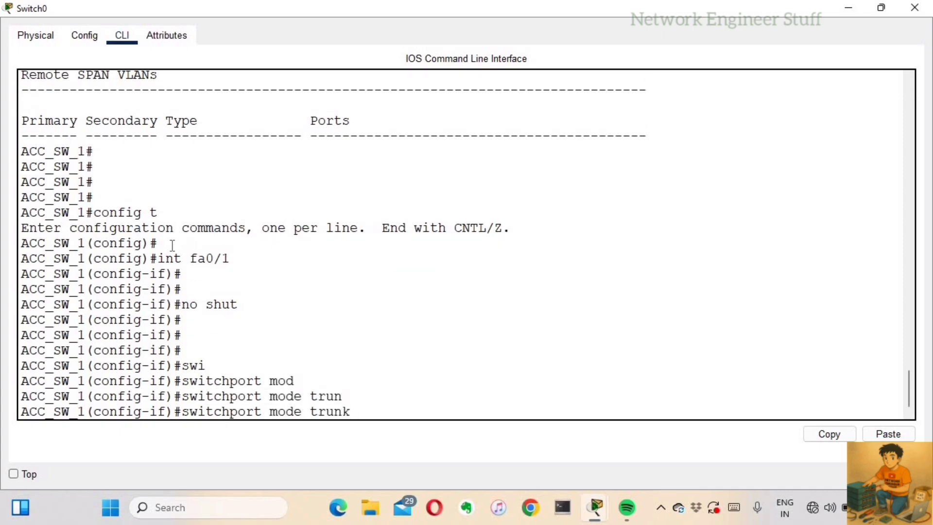
{"action": "key", "text": "Return"}
{"action": "key", "text": "Return"}
{"action": "key", "text": "Return"}
{"action": "key", "text": "Return"}
{"action": "key", "text": "Return"}
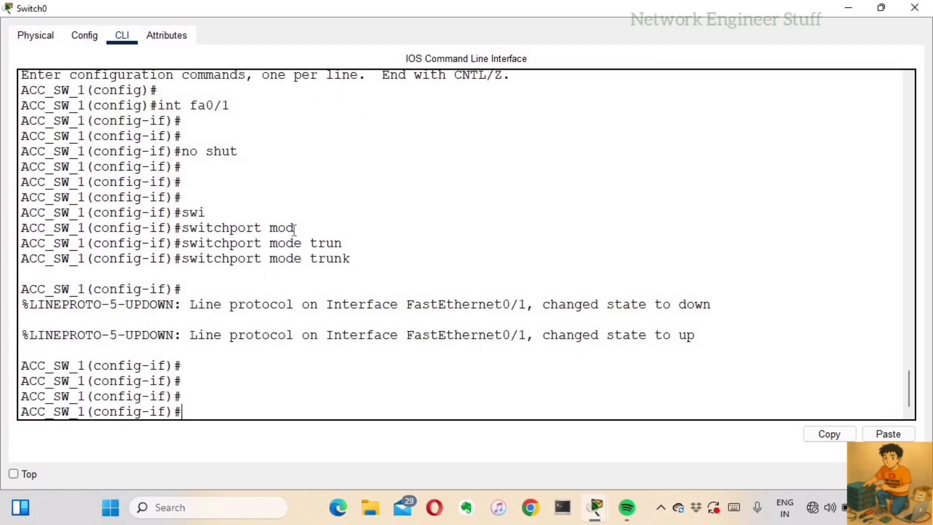
{"action": "left_click_drag", "start_coordinate": [469, 289], "coordinate": [699, 337]}
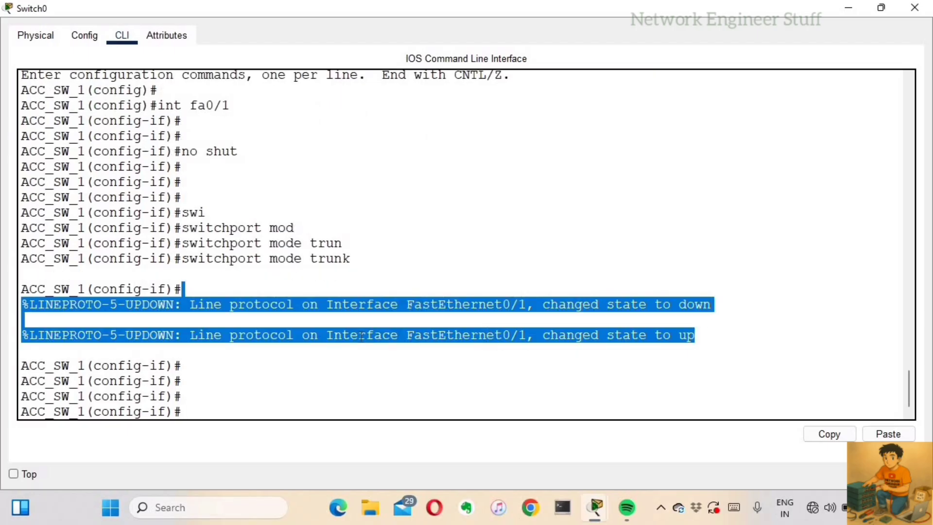
{"action": "left_click", "coordinate": [289, 385]}
Select interface fa0/2 and set it to access mode with switchport mode access
{"action": "type", "text": "in"}
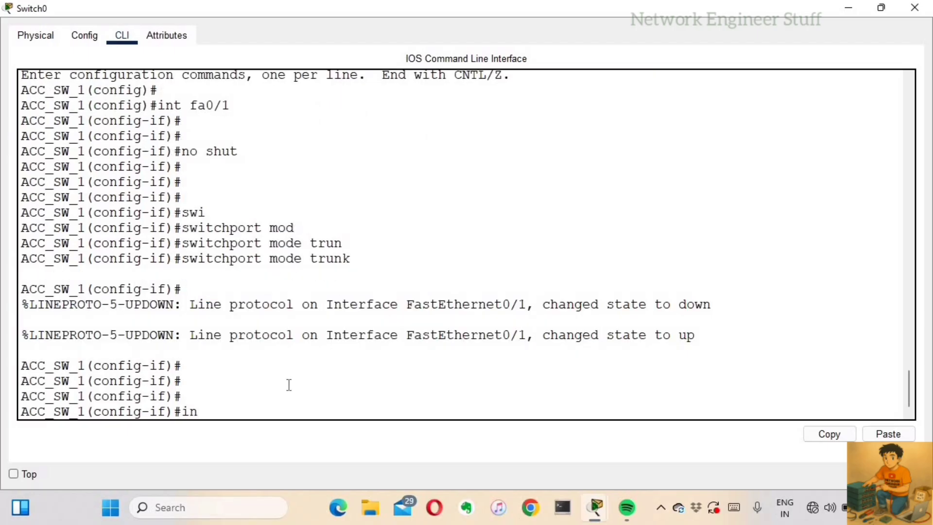
{"action": "type", "text": "t fa0/2"}
{"action": "key", "text": "Return"}
{"action": "key", "text": "Return"}
{"action": "key", "text": "Return"}
{"action": "key", "text": "Return"}
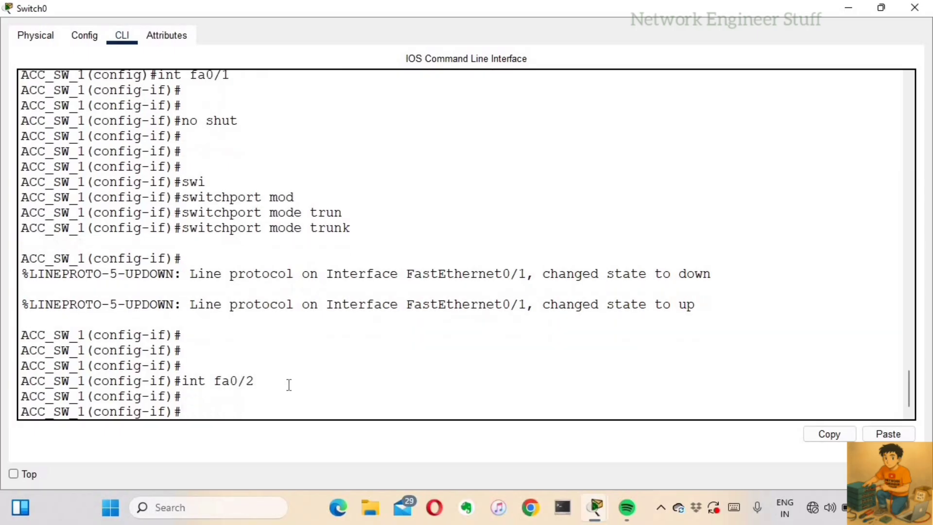
{"action": "type", "text": "swi"}
{"action": "key", "text": "Tab"}
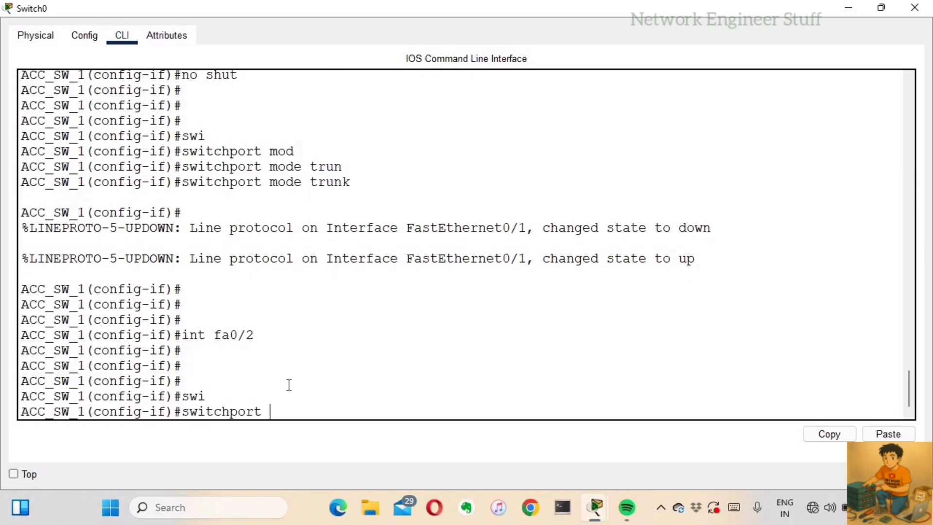
{"action": "type", "text": "mod"}
{"action": "key", "text": "Tab"}
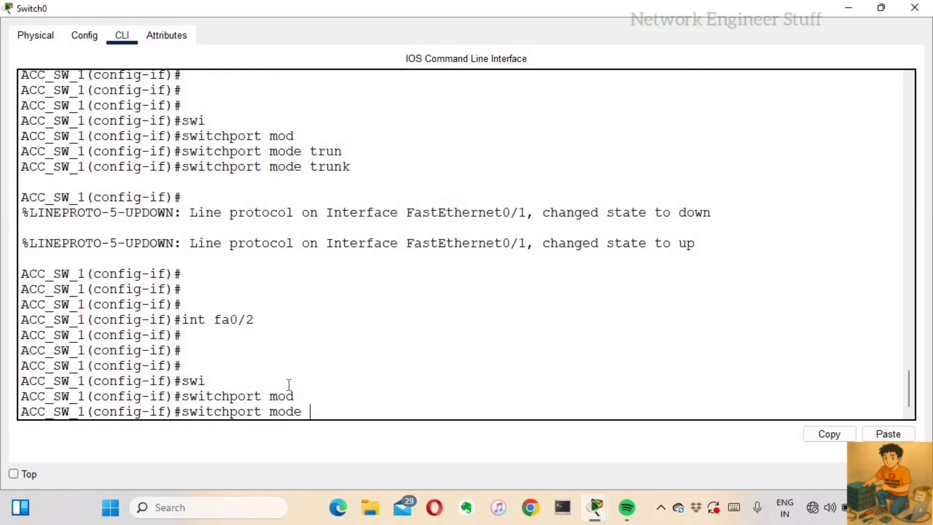
{"action": "type", "text": "acc"}
{"action": "key", "text": "Tab"}
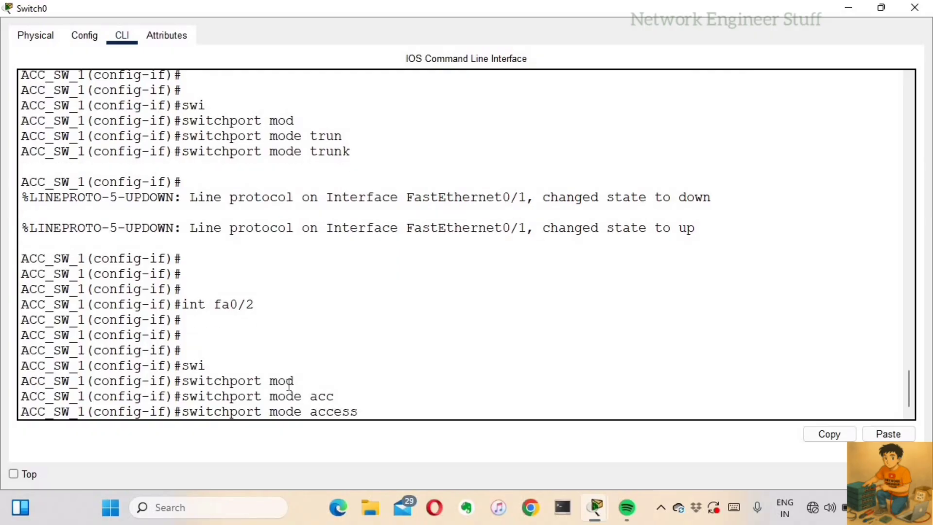
{"action": "key", "text": "Return"}
{"action": "key", "text": "Return"}
{"action": "key", "text": "Return"}
Assign interface fa0/2 to VLAN 10 with switchport access vlan 10
{"action": "type", "text": "sw"}
{"action": "key", "text": "Tab"}
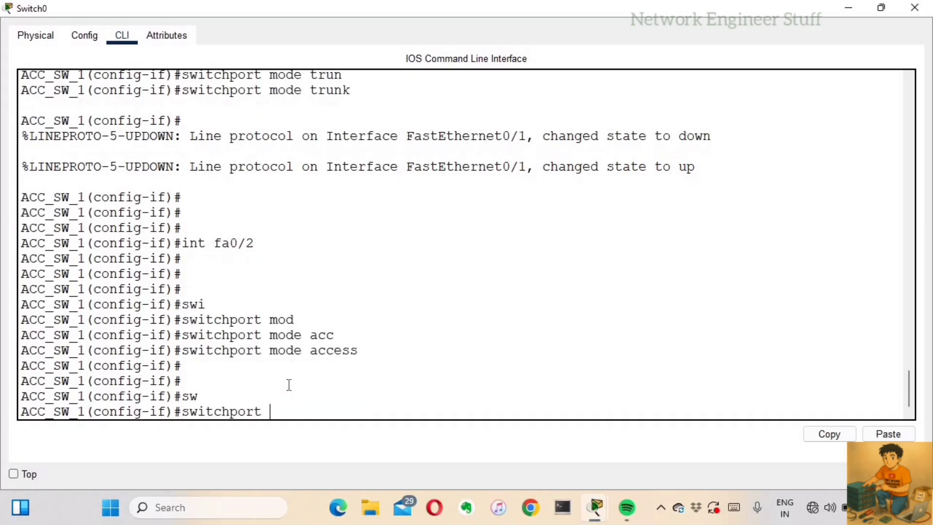
{"action": "type", "text": "acc"}
{"action": "key", "text": "Tab"}
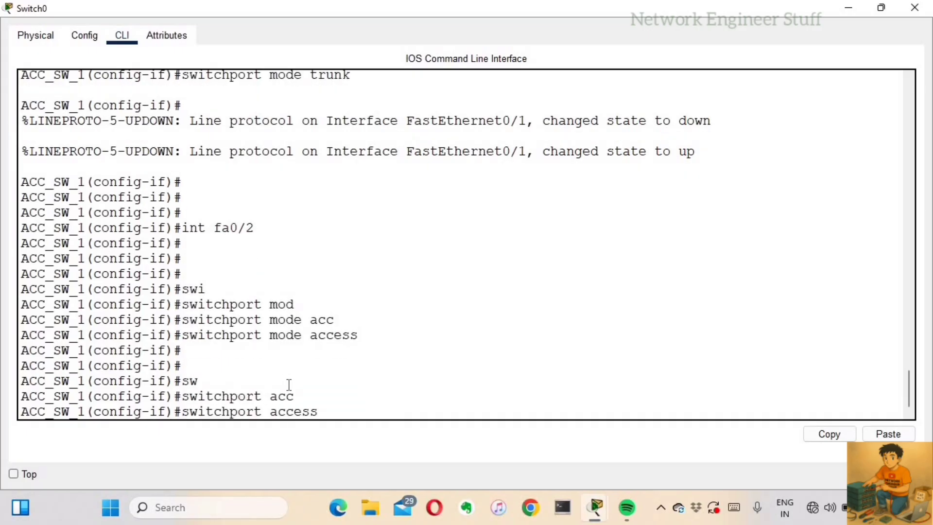
{"action": "type", "text": "vlan 10"}
{"action": "key", "text": "Return"}
{"action": "key", "text": "Return"}
{"action": "key", "text": "Return"}
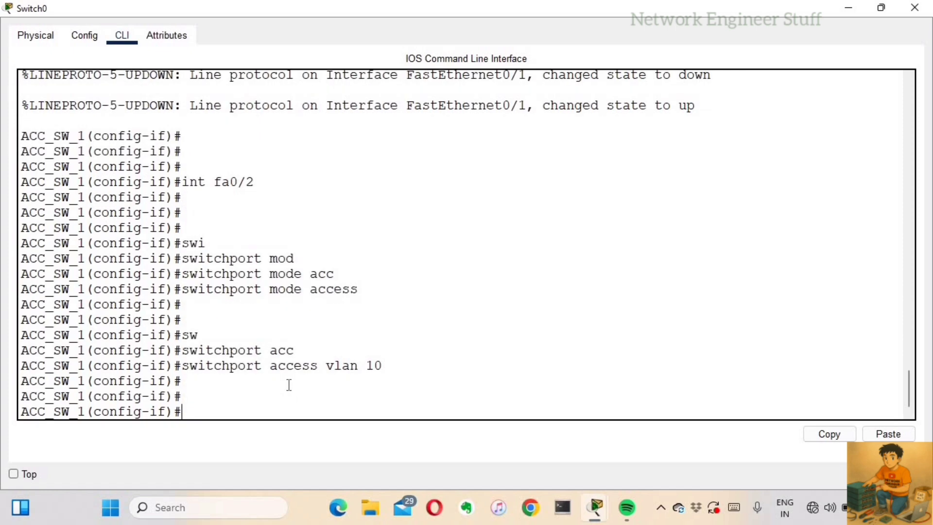
Enable interface fa0/2 with no shut
{"action": "type", "text": "no shut"}
{"action": "key", "text": "Return"}
{"action": "key", "text": "Return"}
{"action": "key", "text": "Return"}
{"action": "key", "text": "Return"}
Select interface fa0/3 on the first access switch and enable it with no shut
{"action": "type", "text": "int"}
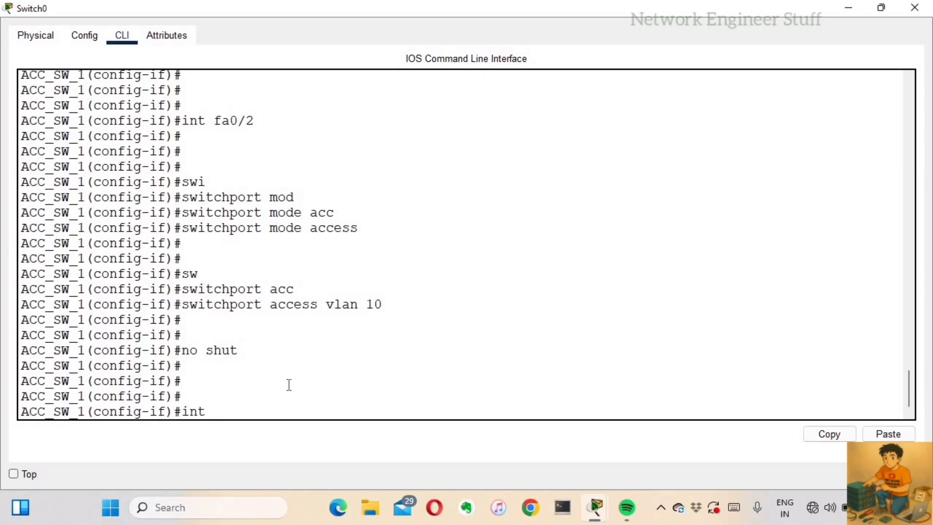
{"action": "type", "text": " fa0/3"}
{"action": "key", "text": "Return"}
{"action": "type", "text": "no shut"}
{"action": "key", "text": "Return"}
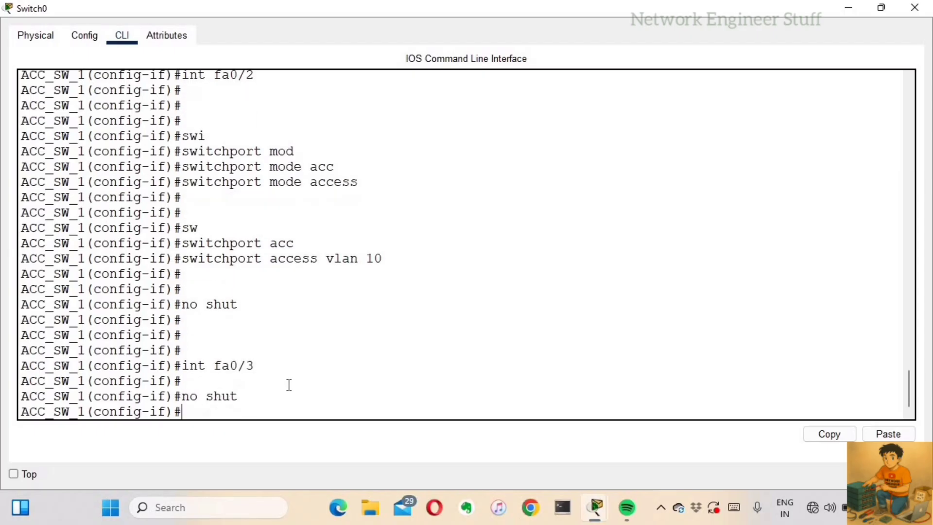
{"action": "key", "text": "Return"}
Set interface fa0/3 to access mode with switchport mode access
{"action": "type", "text": "swi"}
{"action": "key", "text": "Tab"}
{"action": "type", "text": "mod"}
{"action": "key", "text": "Tab"}
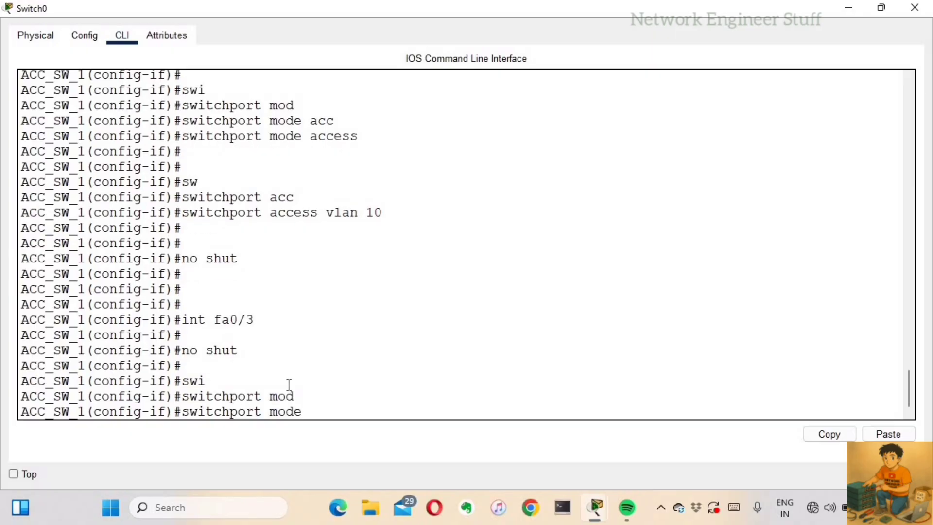
{"action": "type", "text": "acc"}
{"action": "key", "text": "Tab"}
{"action": "key", "text": "Return"}
Assign interface fa0/3 to VLAN 20 with switchport access vlan 20
{"action": "type", "text": "sw"}
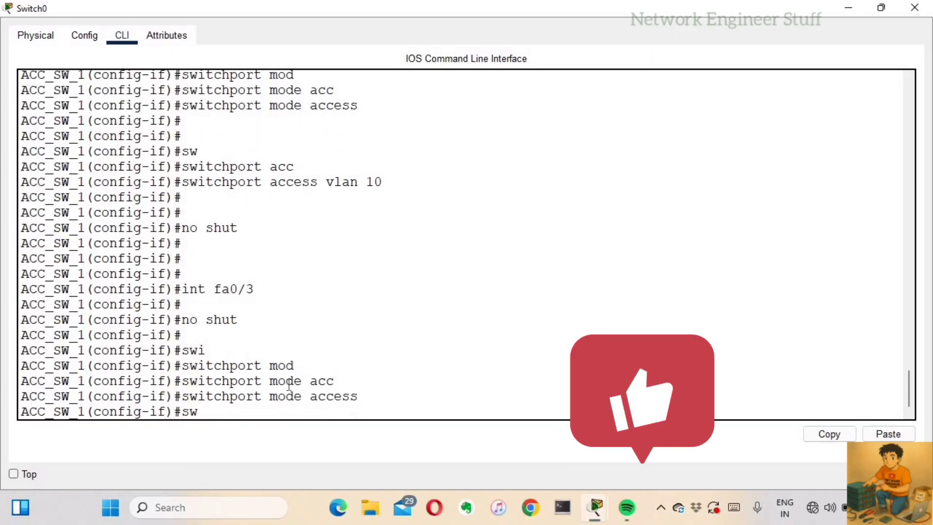
{"action": "key", "text": "Tab"}
{"action": "type", "text": "acc"}
{"action": "key", "text": "Tab"}
{"action": "type", "text": "vla"}
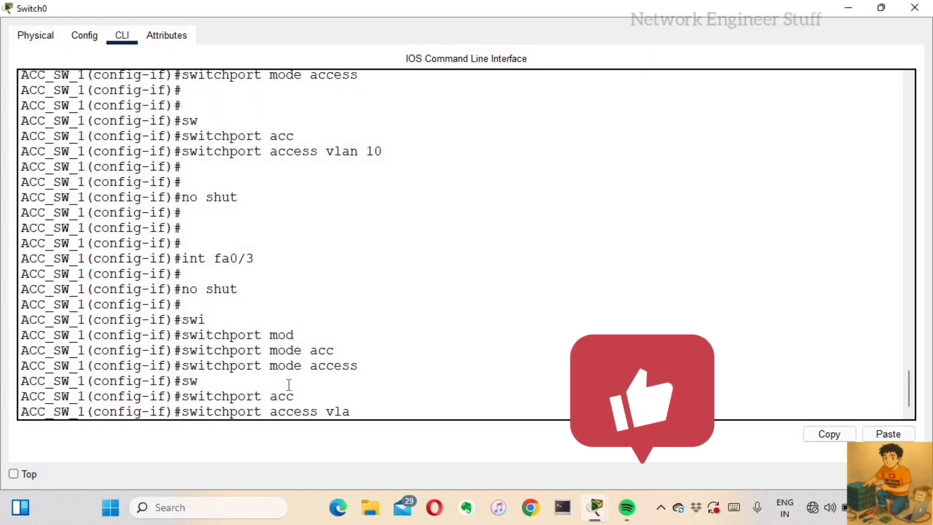
{"action": "key", "text": "Tab"}
{"action": "type", "text": "20"}
{"action": "key", "text": "Return"}
{"action": "key", "text": "Return"}
{"action": "key", "text": "Return"}
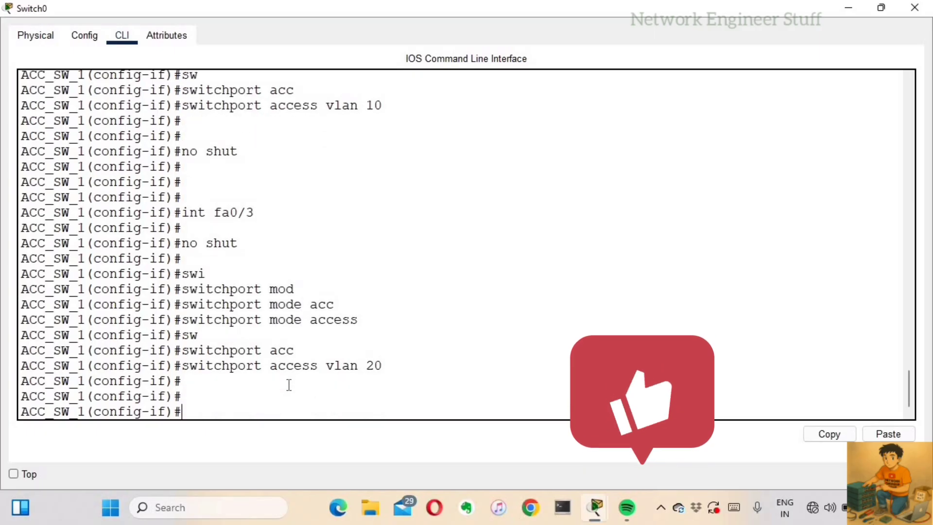
Leave configuration mode on ACC_SW_1 and save the configuration with wr
{"action": "key", "text": "ctrl+z"}
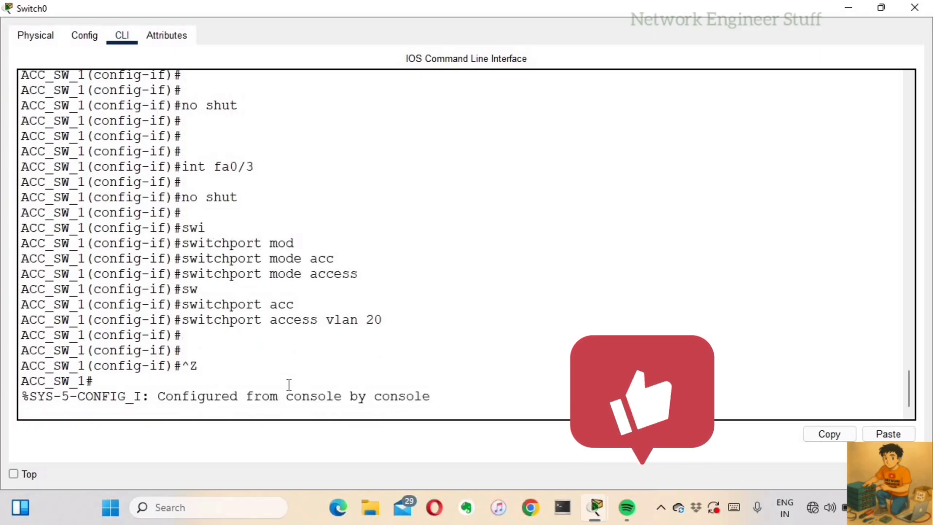
{"action": "key", "text": "Return"}
{"action": "key", "text": "Return"}
{"action": "key", "text": "Return"}
{"action": "type", "text": "wr"}
{"action": "key", "text": "Return"}
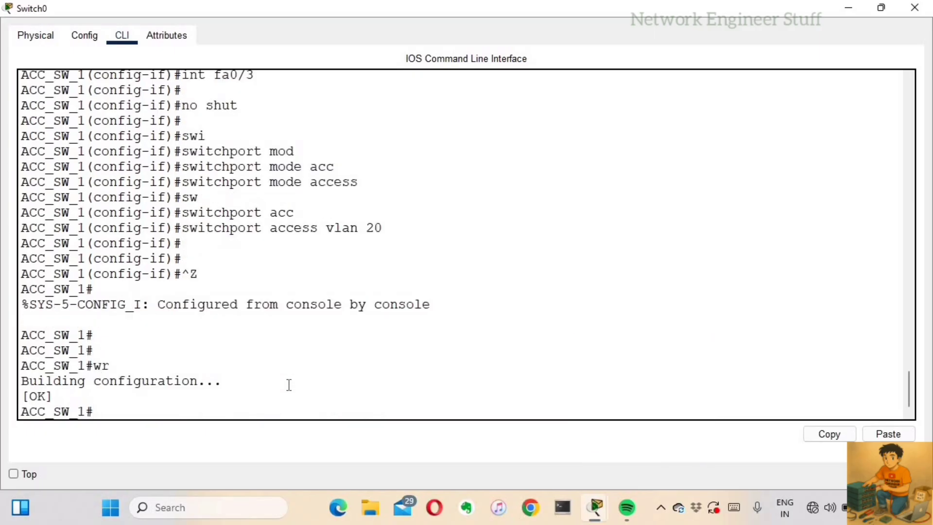
Put the ACC_SW_1 window away and maximize the command line window of ACCESS_SW2
{"action": "left_click", "coordinate": [850, 12]}
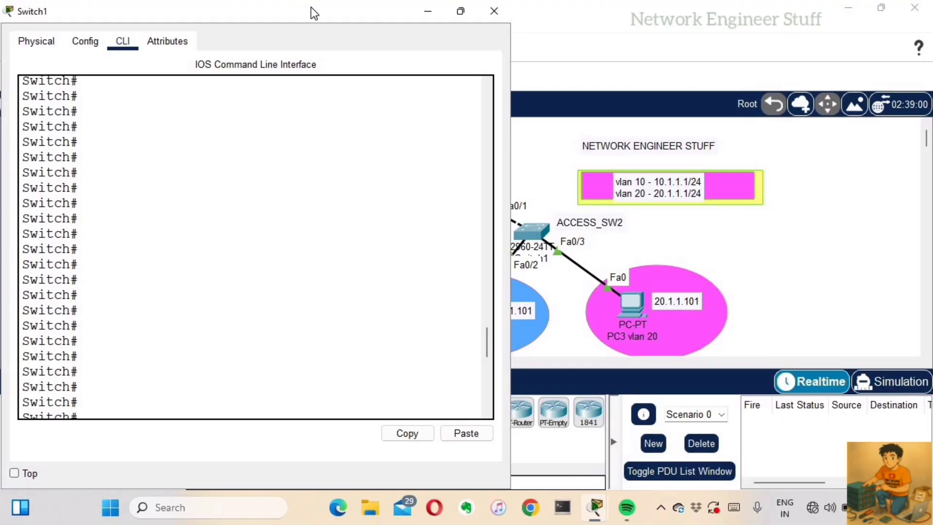
{"action": "left_click_drag", "start_coordinate": [313, 13], "coordinate": [406, 13]}
{"action": "double_click", "coordinate": [406, 13]}
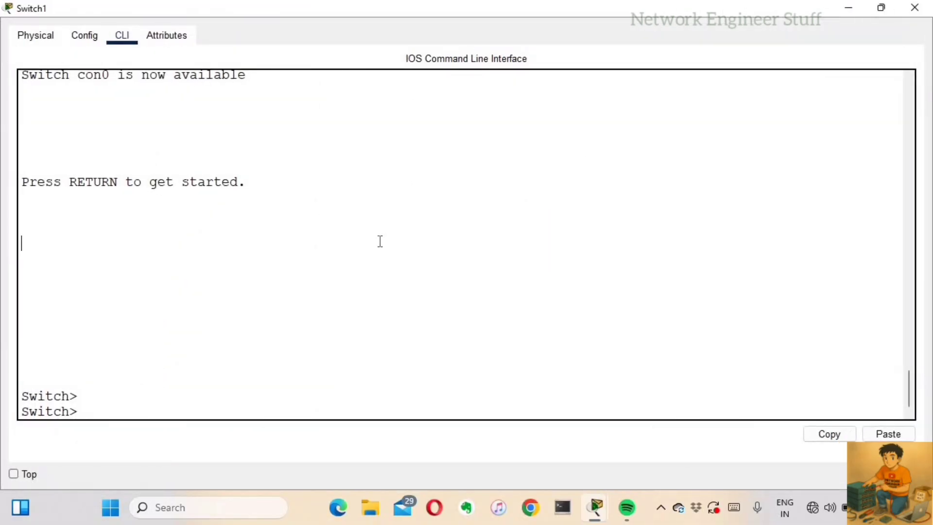
Enter privileged mode with en and global configuration mode with config t on ACCESS_SW2
{"action": "key", "text": "Return"}
{"action": "key", "text": "Return"}
{"action": "key", "text": "Return"}
{"action": "key", "text": "Return"}
{"action": "key", "text": "Return"}
{"action": "key", "text": "Return"}
{"action": "type", "text": "en"}
{"action": "key", "text": "Return"}
{"action": "key", "text": "Return"}
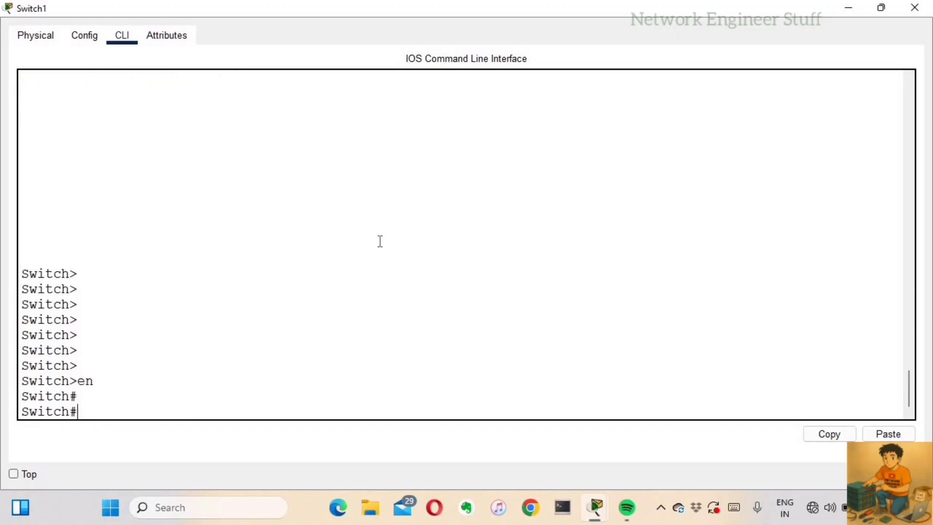
{"action": "type", "text": "config t"}
{"action": "key", "text": "Return"}
{"action": "key", "text": "Return"}
{"action": "key", "text": "Return"}
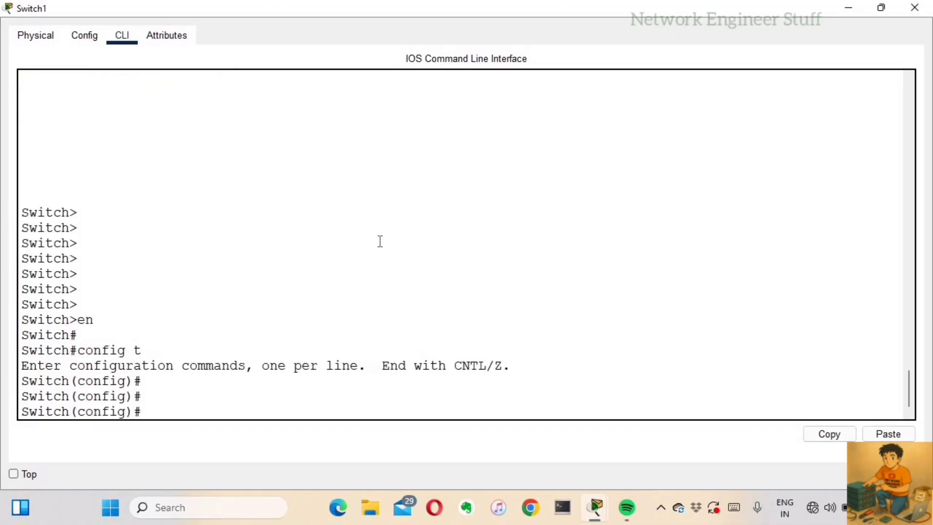
Set the hostname of the second access switch to ACC_SW_2
{"action": "type", "text": "hostname"}
{"action": "key", "text": "Caps_Lock"}
{"action": "type", "text": "S"}
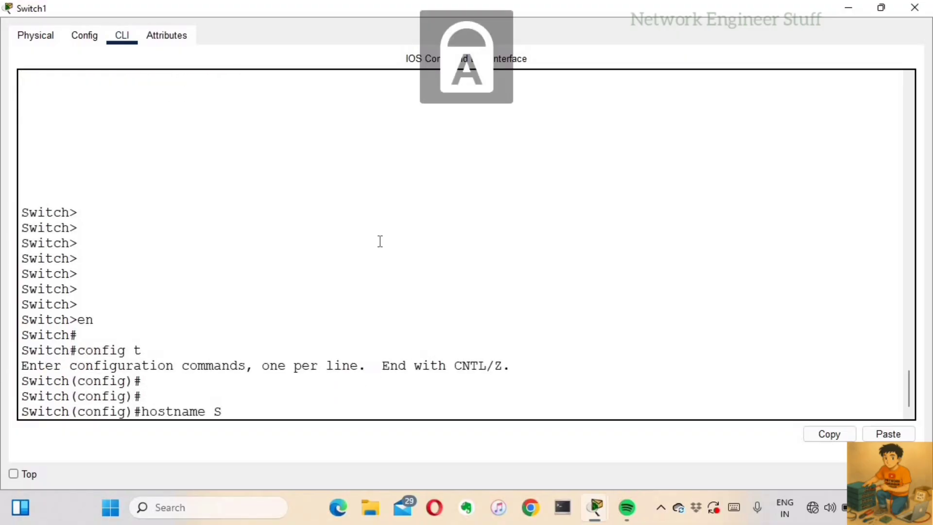
{"action": "key", "text": "BackSpace"}
{"action": "type", "text": "ACC_SW"}
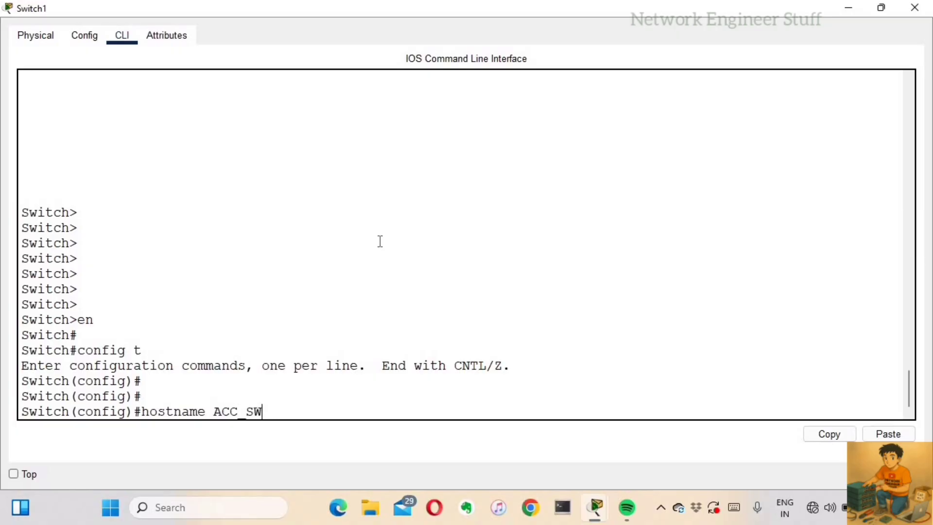
{"action": "type", "text": "_2"}
{"action": "key", "text": "Return"}
{"action": "key", "text": "Return"}
{"action": "key", "text": "Return"}
{"action": "key", "text": "Return"}
{"action": "key", "text": "Return"}
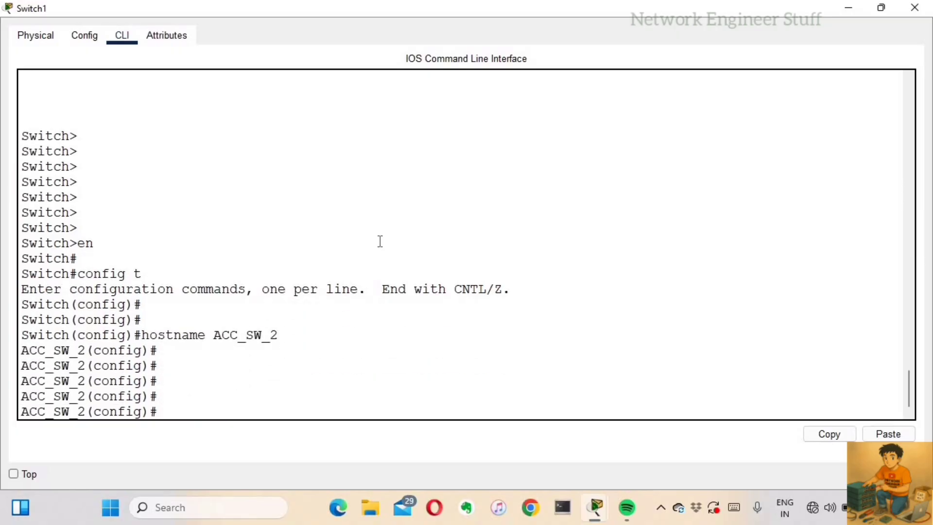
Create VLAN 10 and VLAN 20 on ACC_SW_2
{"action": "key", "text": "Caps_Lock"}
{"action": "type", "text": "vlan 10"}
{"action": "key", "text": "Return"}
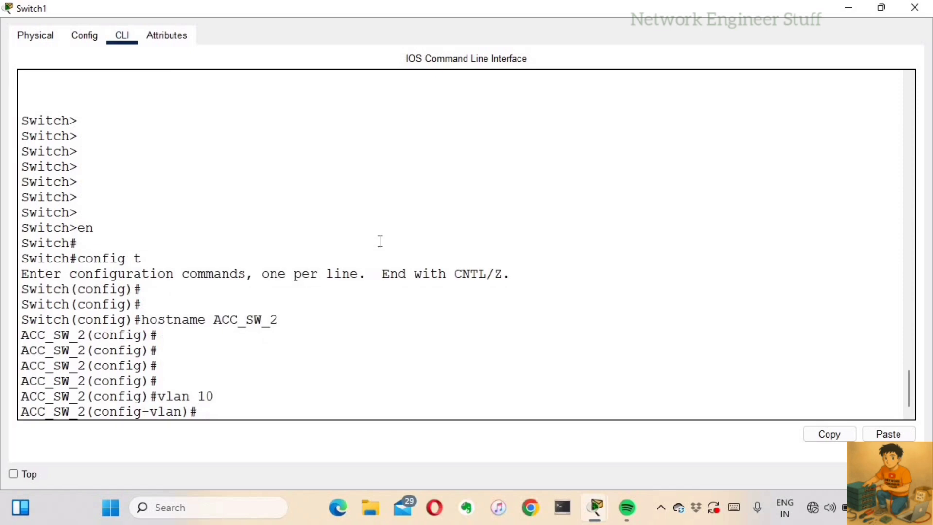
{"action": "type", "text": "vlan 20"}
{"action": "key", "text": "Return"}
{"action": "key", "text": "Return"}
{"action": "key", "text": "Return"}
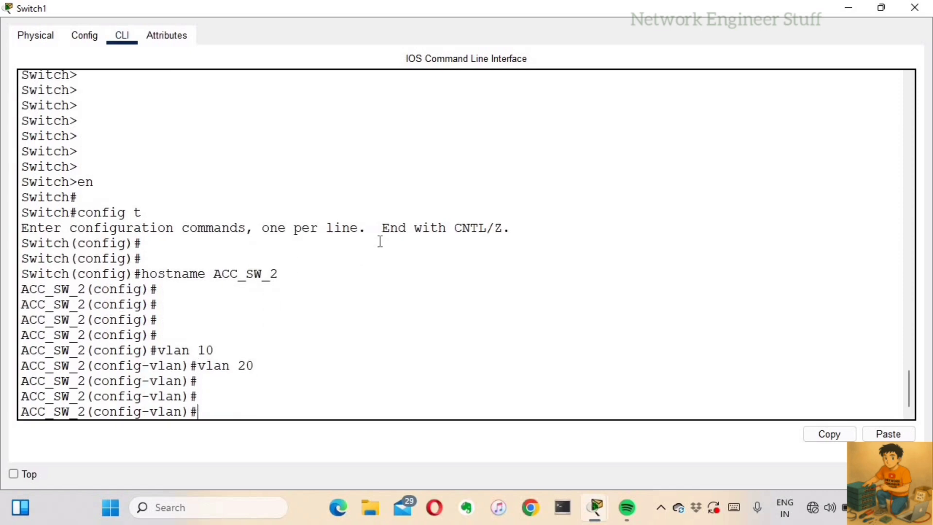
Select interface fa0/1 on ACC_SW_2 and enable it with no shut
{"action": "type", "text": "int a0/1"}
{"action": "key", "text": "BackSpace"}
{"action": "key", "text": "BackSpace"}
{"action": "key", "text": "BackSpace"}
{"action": "key", "text": "BackSpace"}
{"action": "type", "text": "fa0/1"}
{"action": "key", "text": "Return"}
{"action": "key", "text": "Return"}
{"action": "key", "text": "Return"}
{"action": "type", "text": "no shut"}
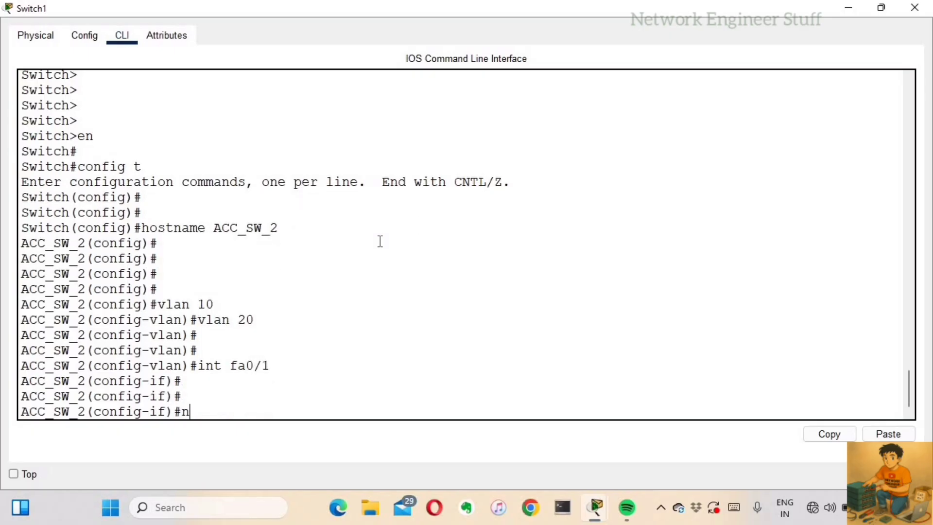
{"action": "key", "text": "Return"}
{"action": "key", "text": "Return"}
Set interface fa0/1 on ACC_SW_2 to trunk mode with switchport mode trunk
{"action": "type", "text": "swi"}
{"action": "key", "text": "Tab"}
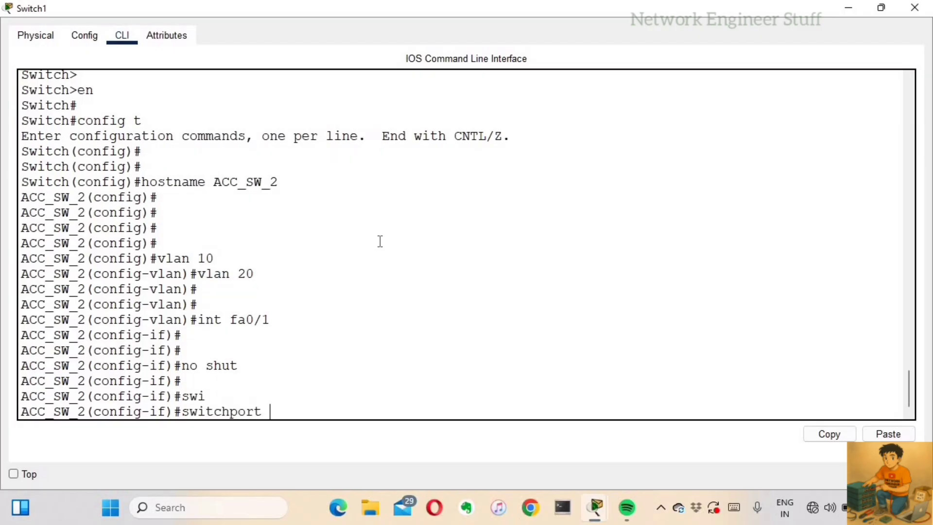
{"action": "type", "text": "mod"}
{"action": "key", "text": "Tab"}
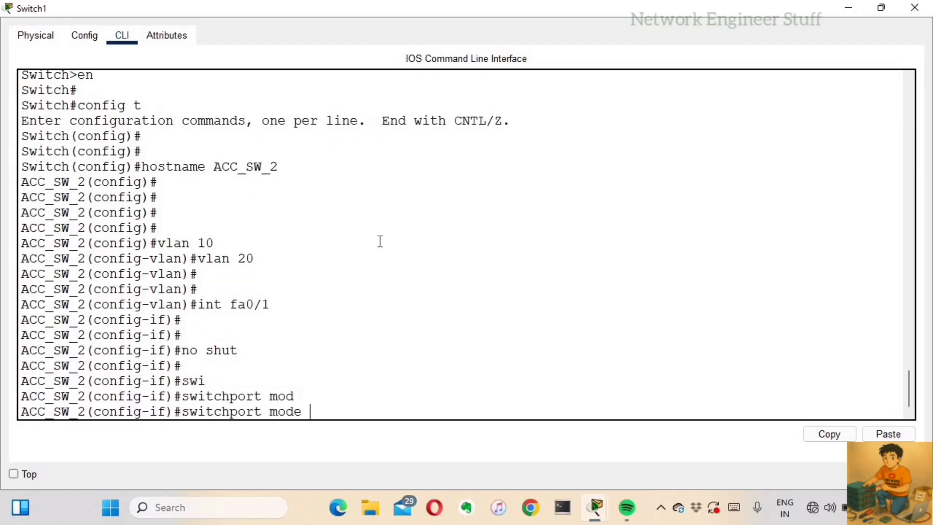
{"action": "type", "text": "tru"}
{"action": "key", "text": "Tab"}
{"action": "key", "text": "Return"}
{"action": "key", "text": "Return"}
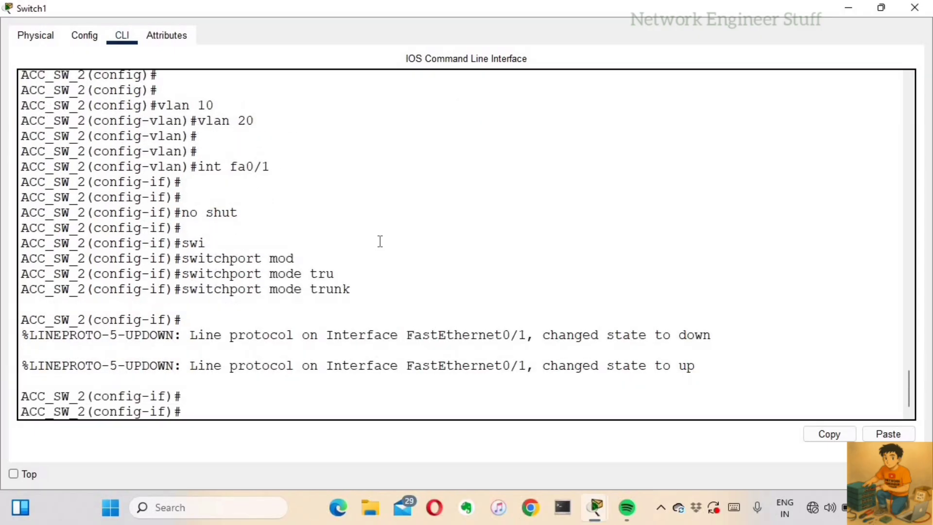
Select interface fa0/2 on ACC_SW_2 and set it to access mode with switchport mode access
{"action": "type", "text": "int fa0/"}
{"action": "type", "text": "2"}
{"action": "key", "text": "Return"}
{"action": "type", "text": "swi"}
{"action": "key", "text": "Tab"}
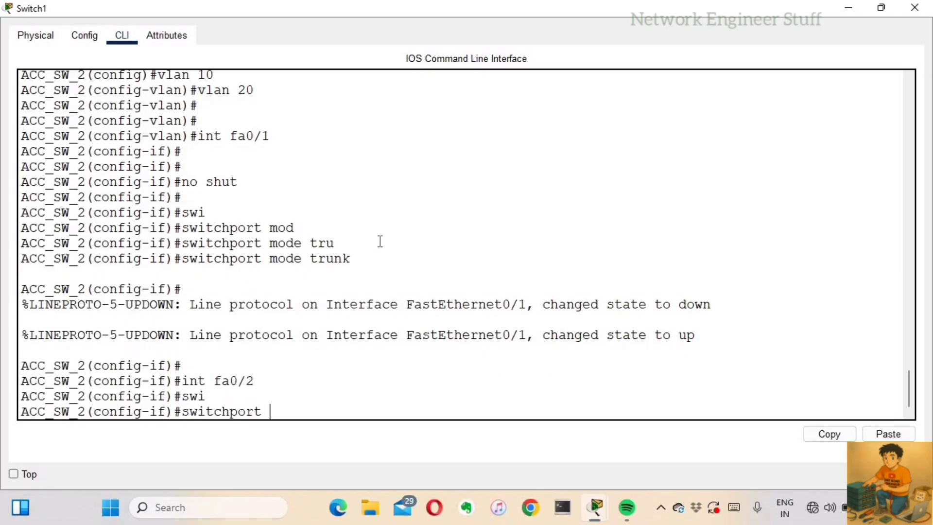
{"action": "type", "text": "mod"}
{"action": "key", "text": "Tab"}
{"action": "type", "text": "acc"}
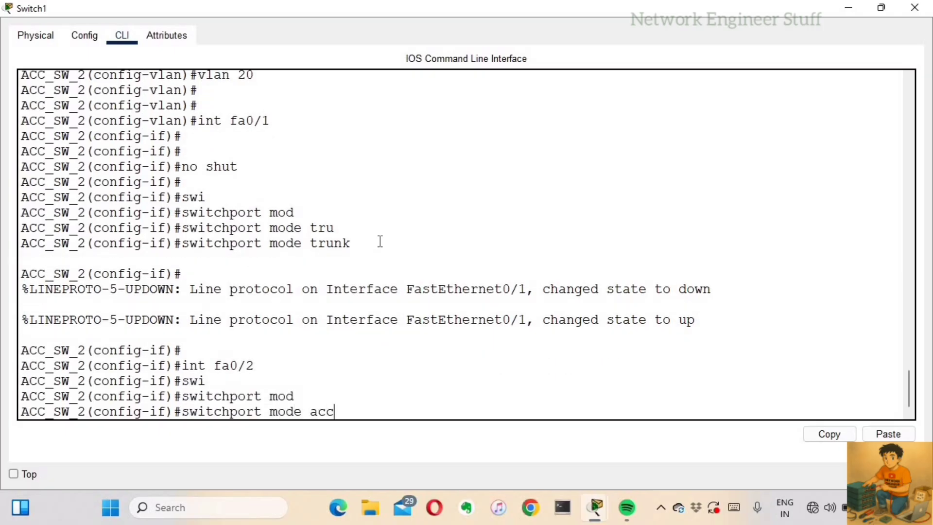
{"action": "key", "text": "Tab"}
{"action": "key", "text": "Return"}
Assign interface fa0/2 on ACC_SW_2 to VLAN 10 with switchport access vlan 10
{"action": "type", "text": "swi"}
{"action": "key", "text": "Tab"}
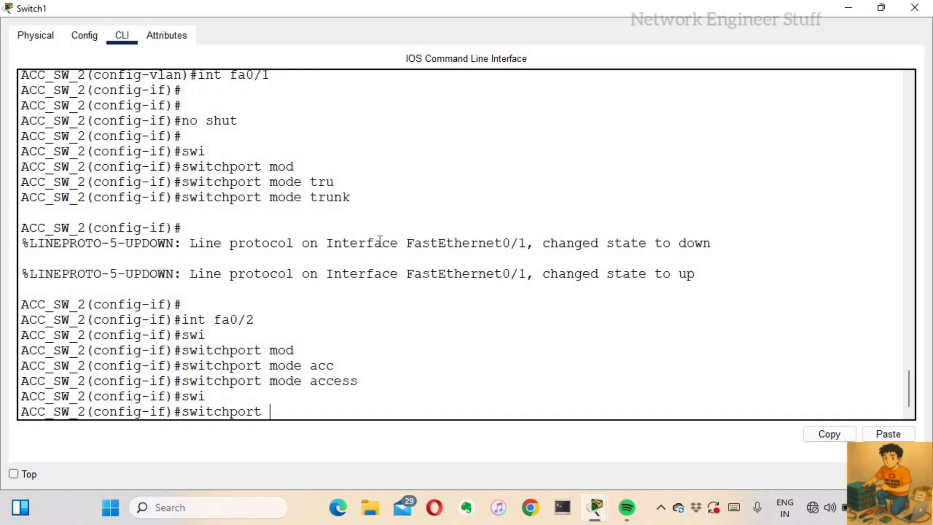
{"action": "type", "text": "acc"}
{"action": "key", "text": "Tab"}
{"action": "type", "text": "vlal"}
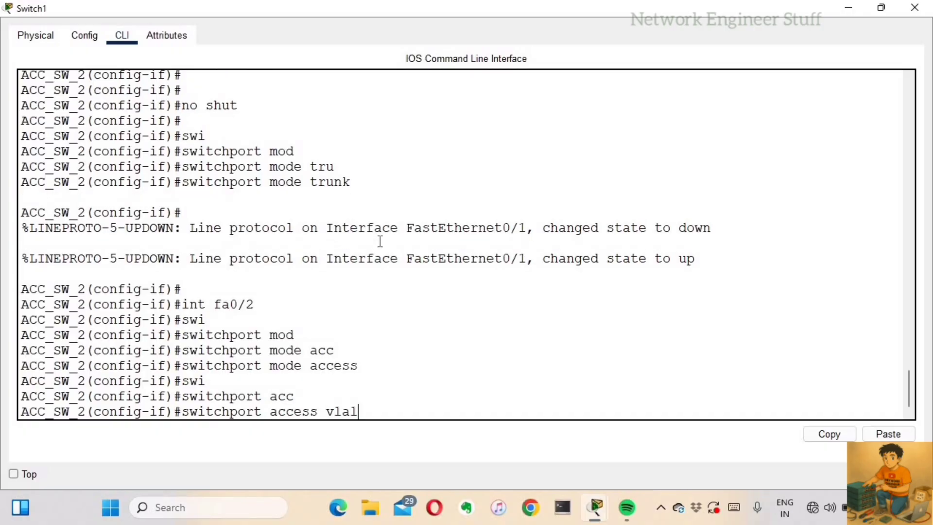
{"action": "key", "text": "BackSpace"}
{"action": "type", "text": "n 10"}
{"action": "key", "text": "Return"}
{"action": "key", "text": "Return"}
{"action": "key", "text": "Return"}
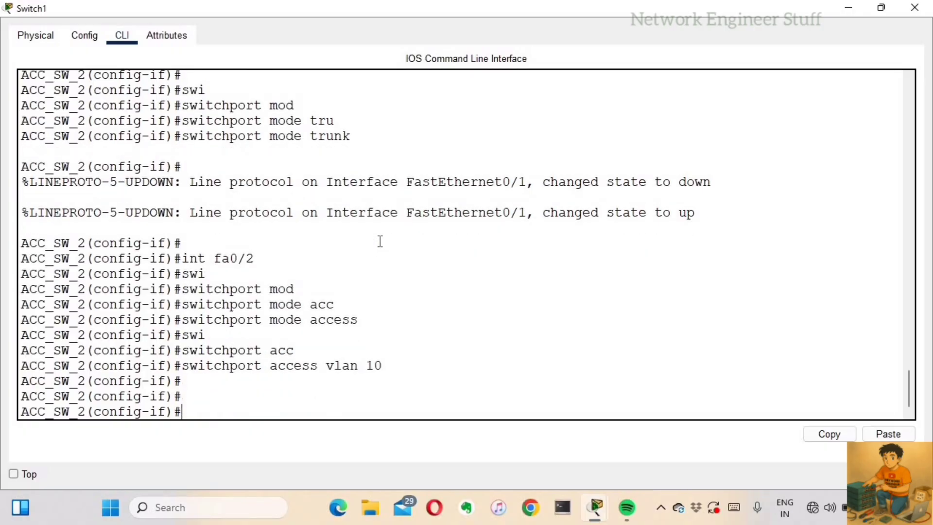
{"action": "key", "text": "Return"}
Select interface fa0/3 on ACC_SW_2 and enable it with no shut, reusing earlier commands from the history
{"action": "key", "text": "Up"}
{"action": "key", "text": "Up"}
{"action": "key", "text": "Up"}
{"action": "key", "text": "BackSpace"}
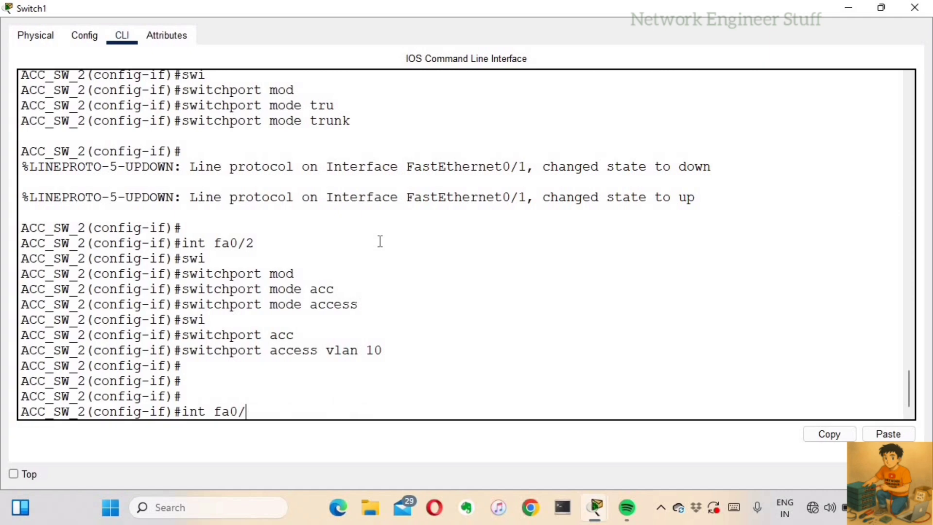
{"action": "type", "text": "3"}
{"action": "key", "text": "Return"}
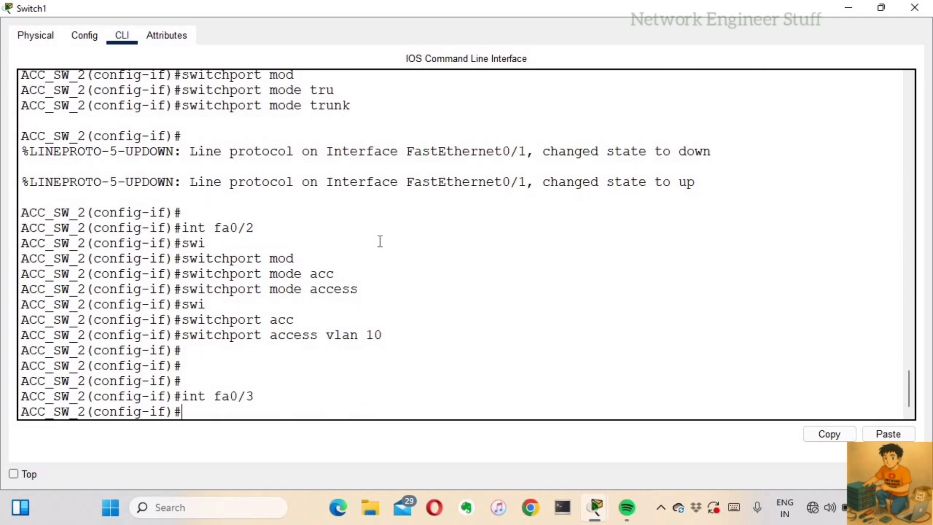
{"action": "key", "text": "Up"}
{"action": "key", "text": "Up"}
{"action": "key", "text": "Up"}
{"action": "key", "text": "Up"}
{"action": "key", "text": "Up"}
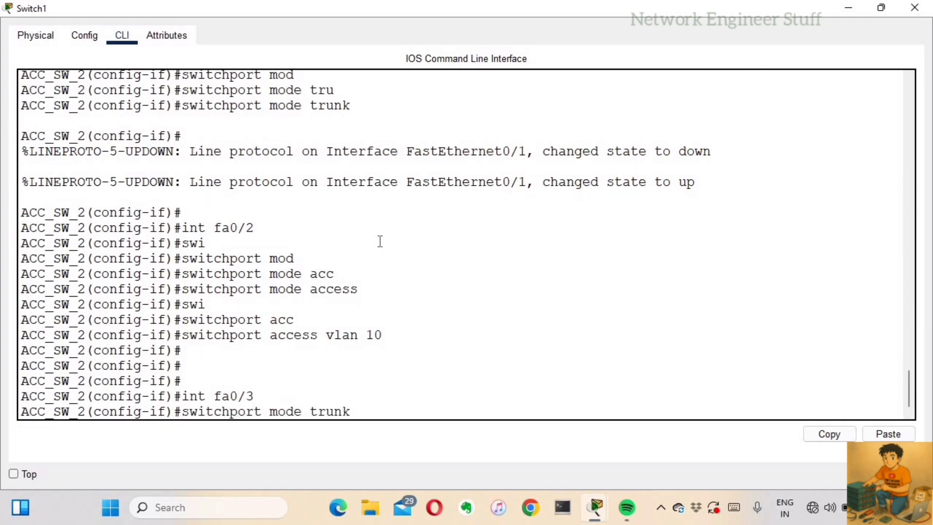
{"action": "key", "text": "Up"}
{"action": "key", "text": "Return"}
{"action": "key", "text": "Return"}
{"action": "key", "text": "Return"}
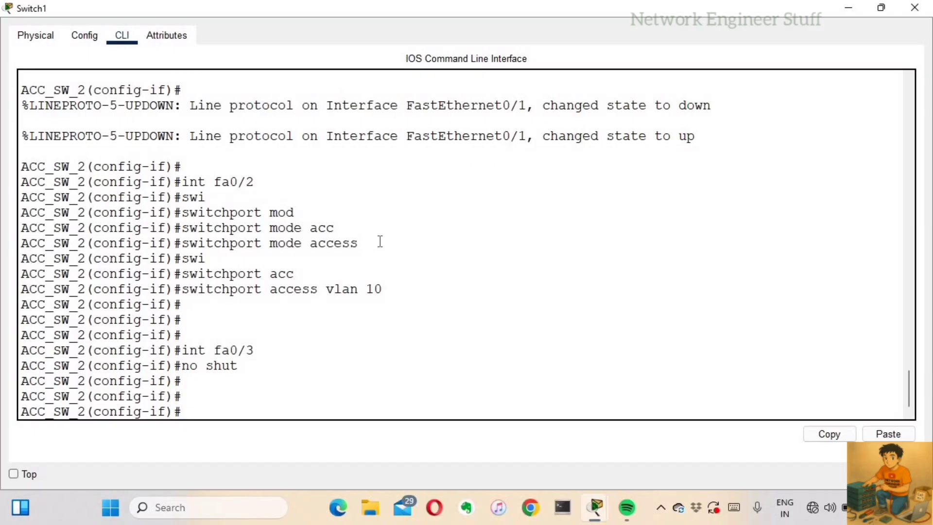
Set interface fa0/3 on ACC_SW_2 to access mode with switchport mode access
{"action": "type", "text": "siw"}
{"action": "key", "text": "Tab"}
{"action": "key", "text": "BackSpace"}
{"action": "key", "text": "BackSpace"}
{"action": "type", "text": "wi"}
{"action": "key", "text": "Tab"}
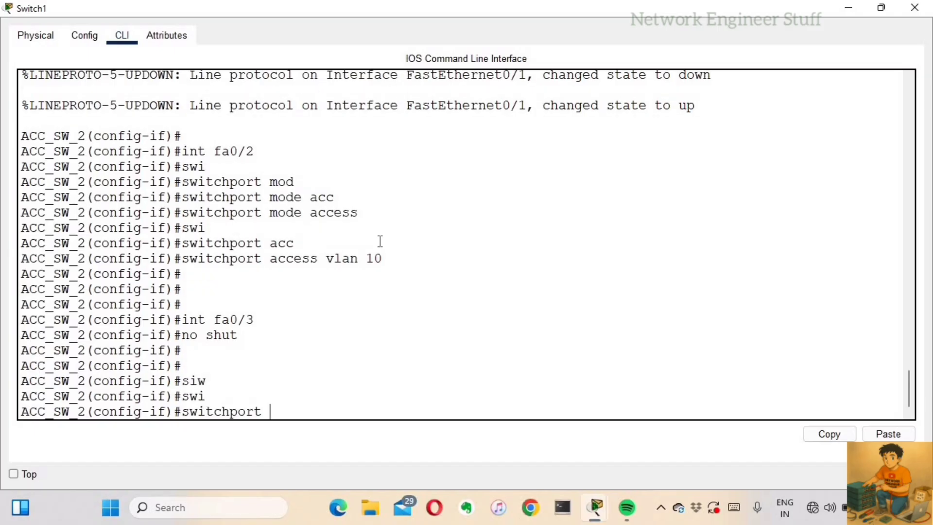
{"action": "type", "text": "moa"}
{"action": "key", "text": "BackSpace"}
{"action": "type", "text": "d"}
{"action": "key", "text": "Tab"}
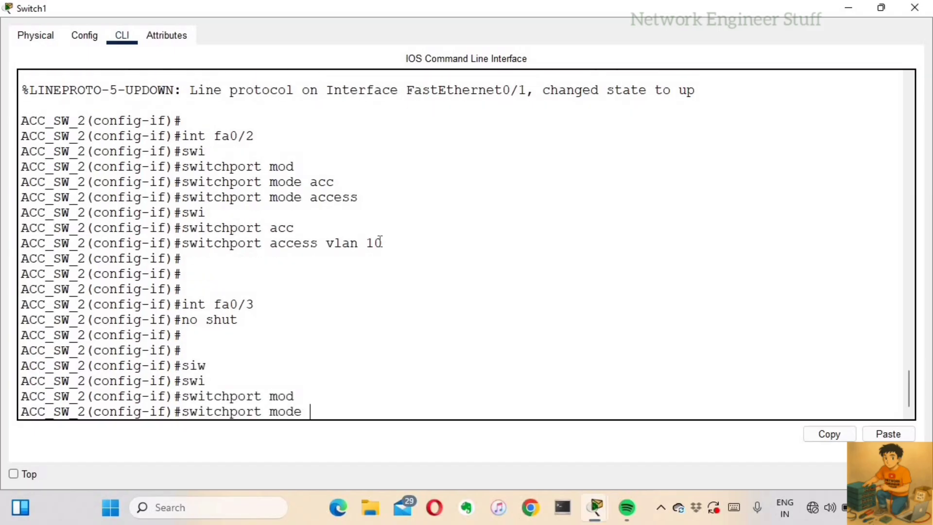
{"action": "type", "text": "acc"}
{"action": "key", "text": "Tab"}
{"action": "key", "text": "Return"}
Assign interface fa0/3 on ACC_SW_2 to VLAN 20 with switchport access vlan 20
{"action": "type", "text": "s"}
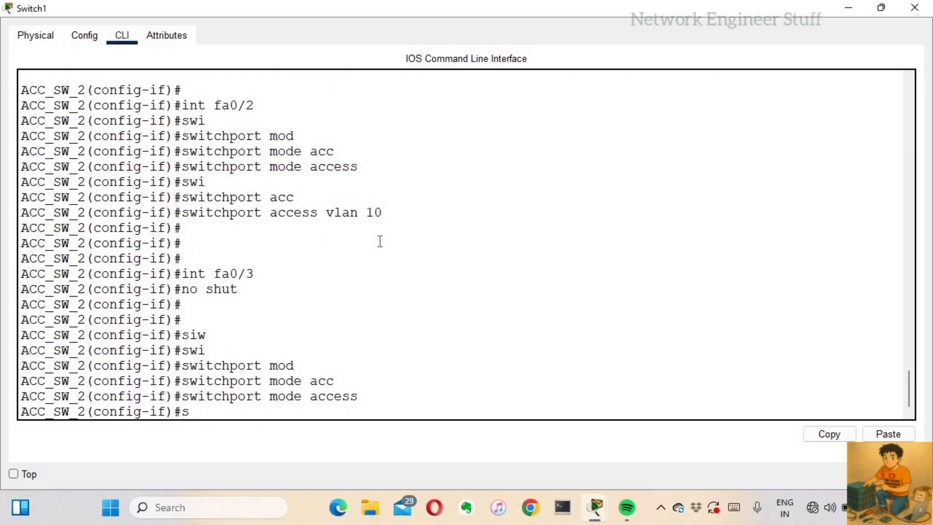
{"action": "type", "text": "w"}
{"action": "key", "text": "Tab"}
{"action": "type", "text": "acc"}
{"action": "key", "text": "Tab"}
{"action": "type", "text": "v"}
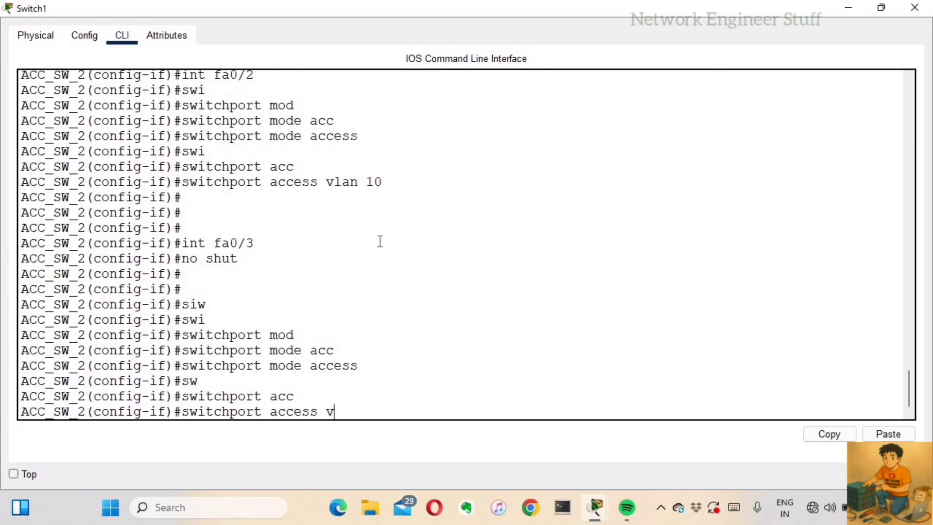
{"action": "type", "text": "lan 20"}
{"action": "key", "text": "Return"}
{"action": "key", "text": "Return"}
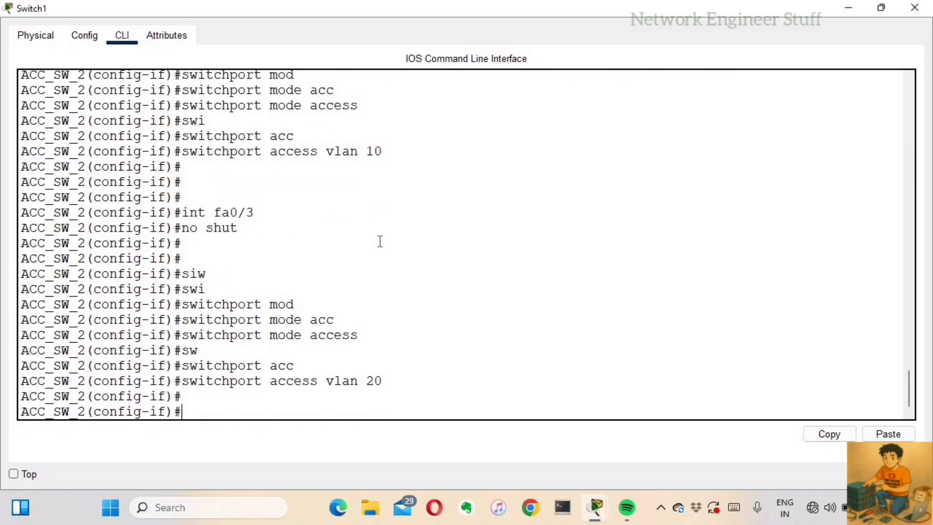
Leave configuration mode on ACC_SW_2, save the configuration with wr and put the switch window away
{"action": "key", "text": "ctrl+z"}
{"action": "key", "text": "Return"}
{"action": "type", "text": "wr"}
{"action": "key", "text": "Return"}
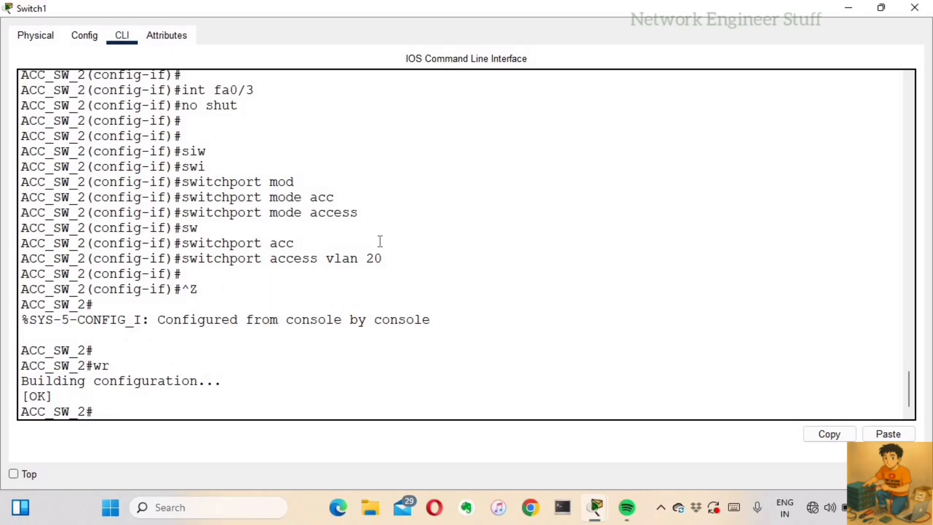
{"action": "left_click", "coordinate": [855, 8]}
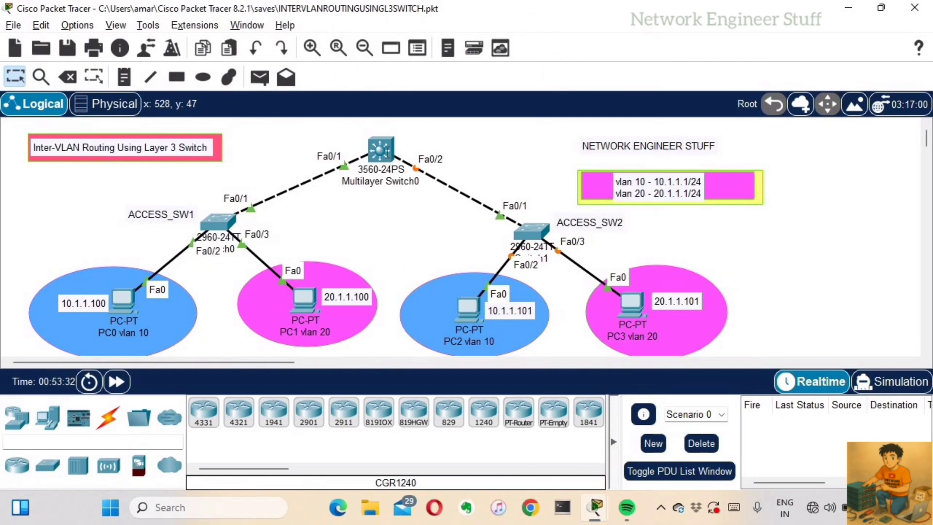
Open the command line of Multilayer Switch0 and enter privileged EXEC mode with en
{"action": "left_click", "coordinate": [385, 153]}
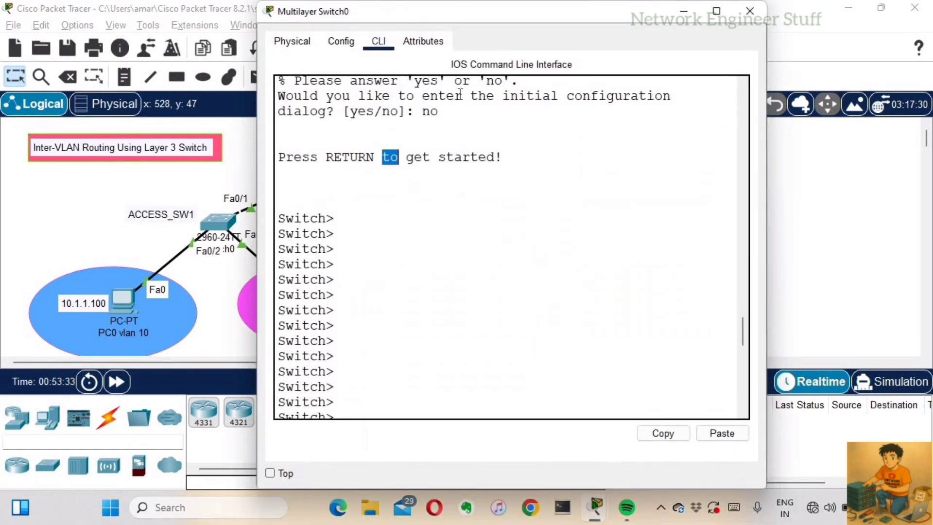
{"action": "double_click", "coordinate": [471, 16]}
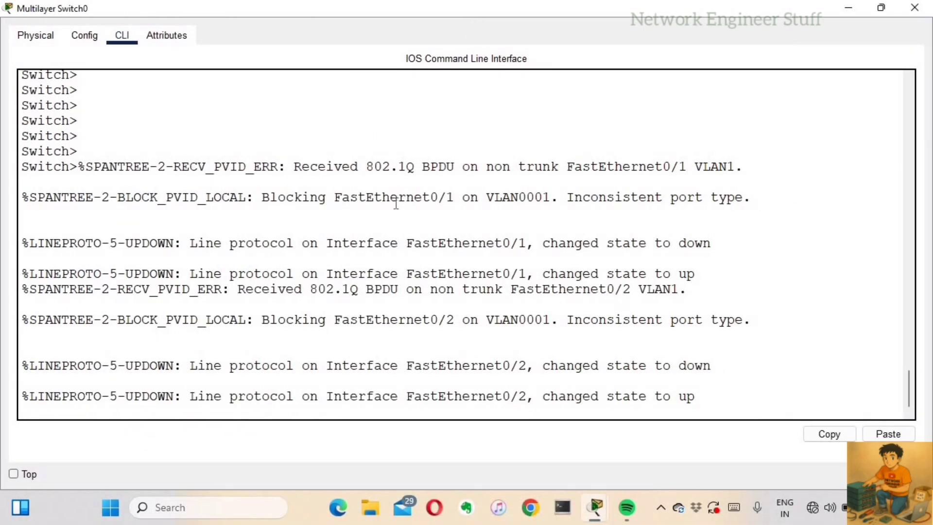
{"action": "key", "text": "Return"}
{"action": "key", "text": "Return"}
{"action": "key", "text": "Return"}
{"action": "key", "text": "Return"}
{"action": "key", "text": "Return"}
{"action": "key", "text": "Return"}
{"action": "key", "text": "Return"}
{"action": "key", "text": "Return"}
{"action": "key", "text": "Return"}
{"action": "key", "text": "Return"}
{"action": "key", "text": "Return"}
{"action": "key", "text": "Return"}
{"action": "key", "text": "Return"}
{"action": "key", "text": "Return"}
{"action": "key", "text": "Return"}
{"action": "key", "text": "Return"}
{"action": "key", "text": "Return"}
{"action": "key", "text": "Return"}
{"action": "key", "text": "Return"}
{"action": "key", "text": "Return"}
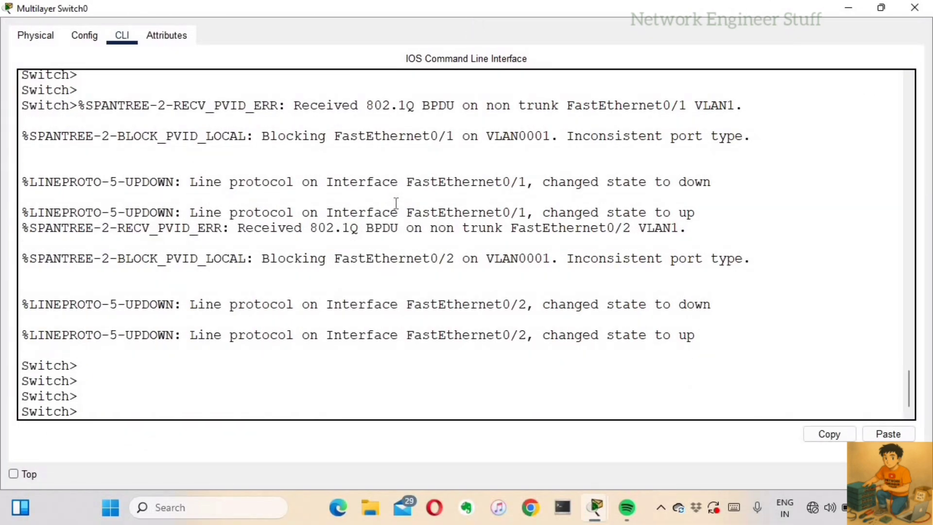
{"action": "key", "text": "Return"}
{"action": "type", "text": "en"}
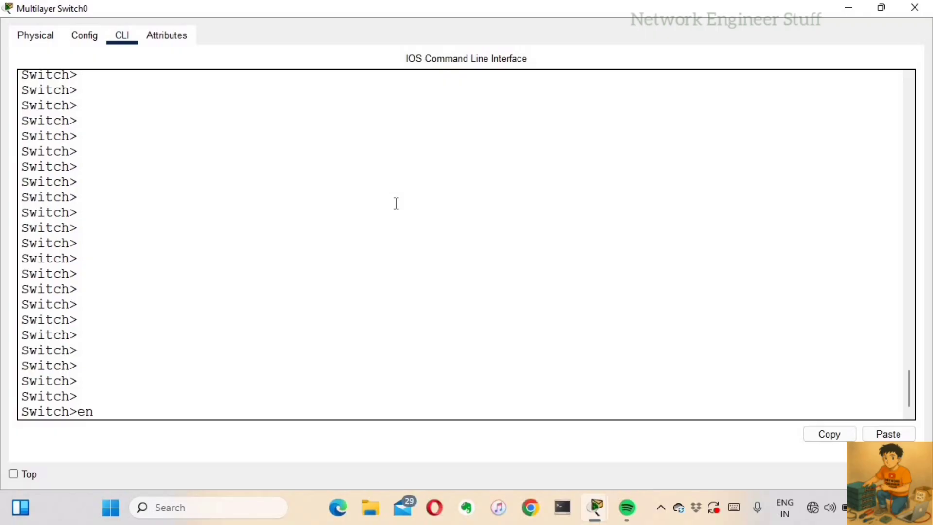
{"action": "key", "text": "Return"}
{"action": "key", "text": "Return"}
{"action": "key", "text": "Return"}
{"action": "key", "text": "Return"}
{"action": "key", "text": "Return"}
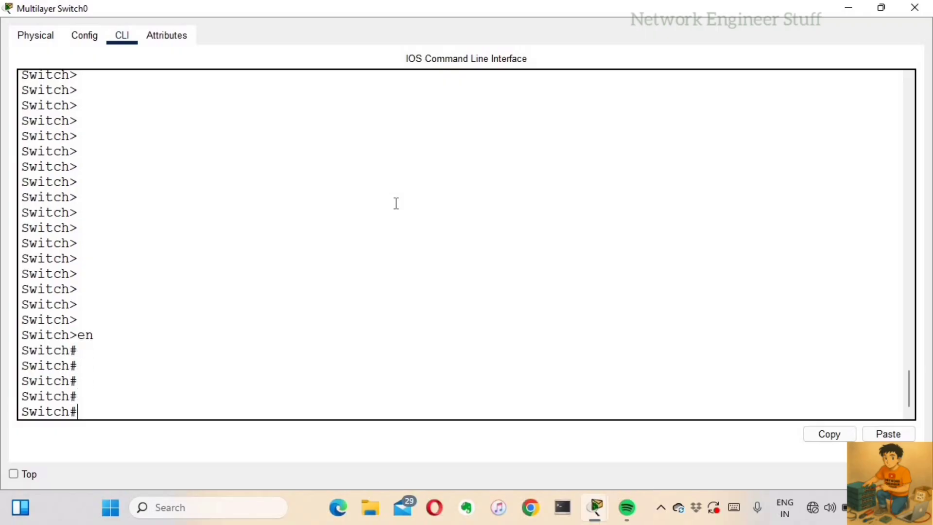
Enter global configuration mode on the multilayer switch with config t
{"action": "type", "text": "coinfig"}
{"action": "key", "text": "BackSpace"}
{"action": "key", "text": "BackSpace"}
{"action": "key", "text": "BackSpace"}
{"action": "key", "text": "BackSpace"}
{"action": "key", "text": "BackSpace"}
{"action": "type", "text": "nif"}
{"action": "key", "text": "BackSpace"}
{"action": "key", "text": "BackSpace"}
{"action": "type", "text": "if"}
{"action": "key", "text": "BackSpace"}
{"action": "key", "text": "BackSpace"}
{"action": "type", "text": "fig t"}
{"action": "key", "text": "Return"}
{"action": "key", "text": "Return"}
{"action": "key", "text": "Return"}
Set the multilayer switch's hostname to L3_SW and return to privileged EXEC mode
{"action": "type", "text": "hos"}
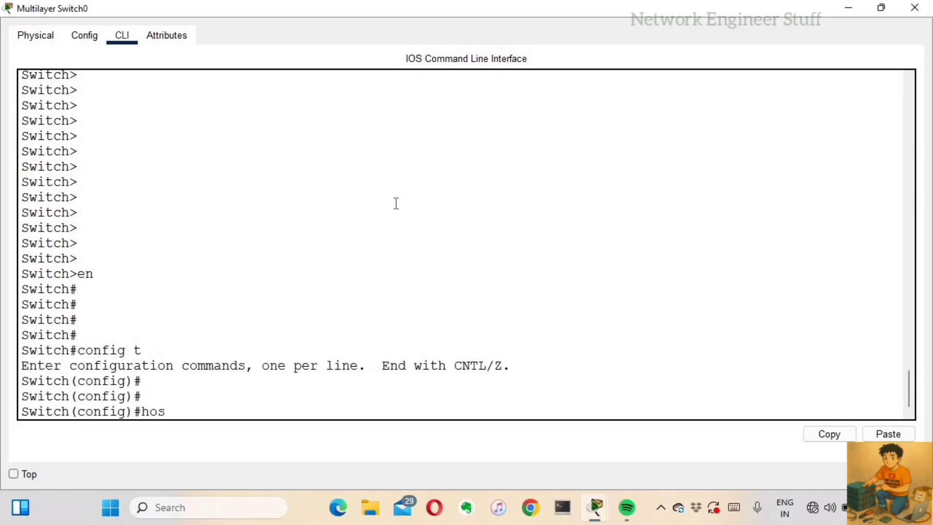
{"action": "key", "text": "Tab"}
{"action": "key", "text": "Caps_Lock"}
{"action": "type", "text": "SL"}
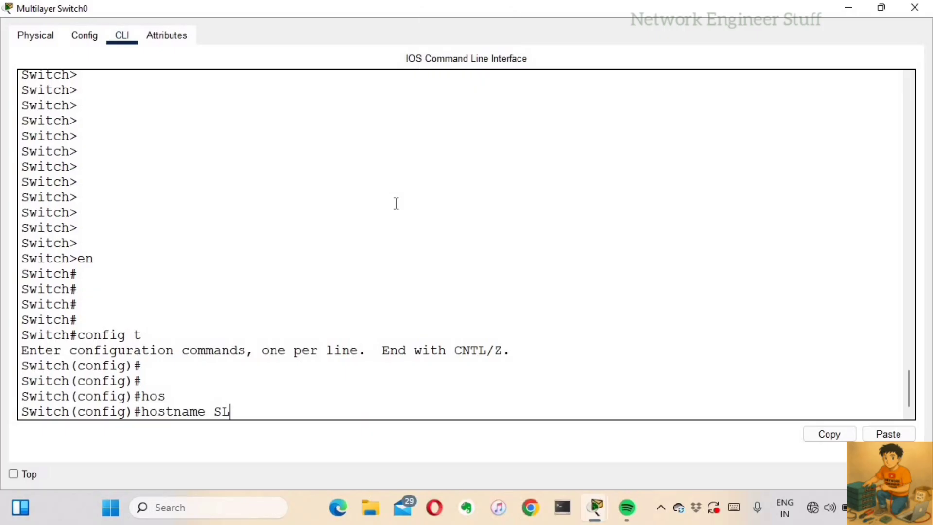
{"action": "key", "text": "BackSpace"}
{"action": "key", "text": "BackSpace"}
{"action": "type", "text": "L3_SW"}
{"action": "key", "text": "Return"}
{"action": "key", "text": "Return"}
{"action": "key", "text": "Return"}
{"action": "key", "text": "Return"}
{"action": "key", "text": "Return"}
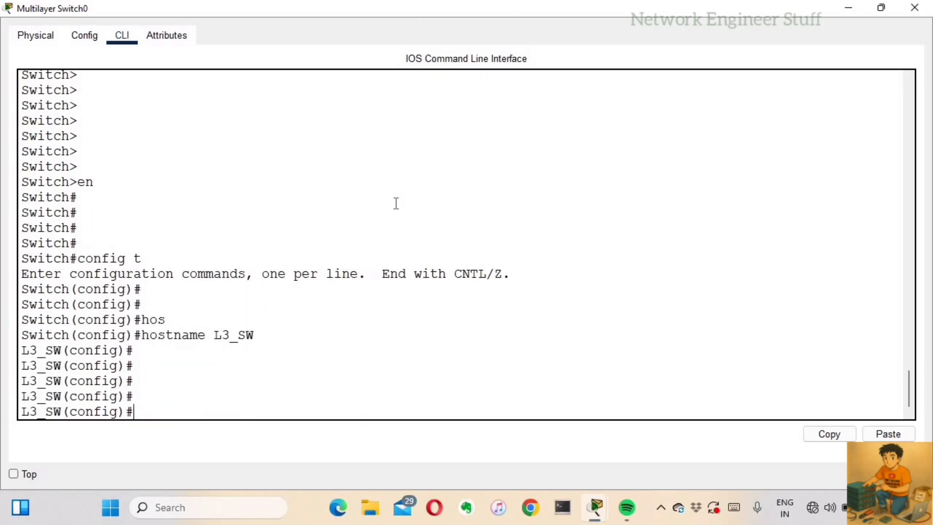
{"action": "key", "text": "Return"}
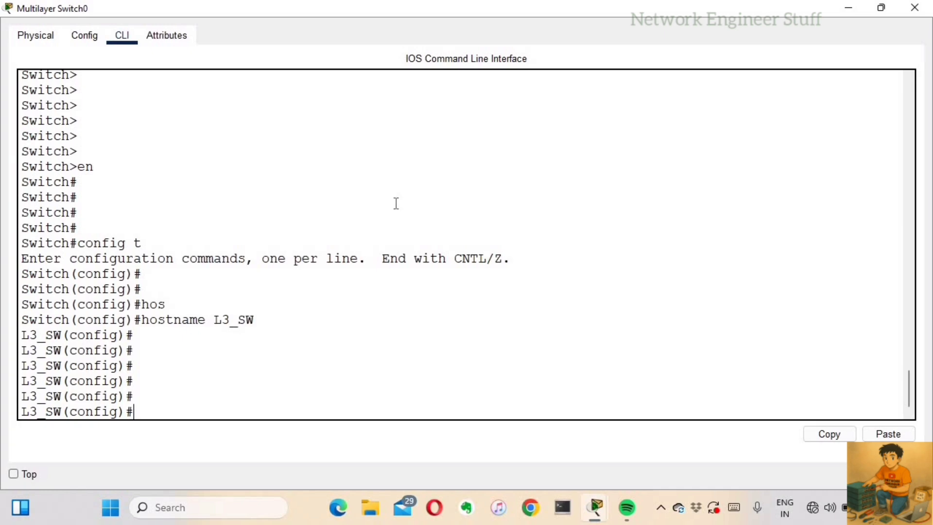
{"action": "key", "text": "ctrl+z"}
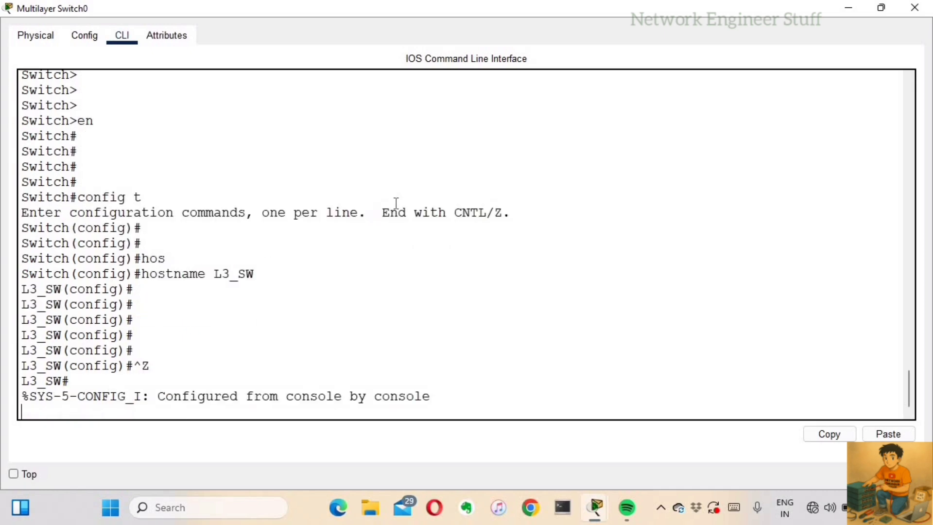
{"action": "key", "text": "Return"}
{"action": "key", "text": "Return"}
{"action": "key", "text": "Return"}
{"action": "key", "text": "Return"}
{"action": "key", "text": "Return"}
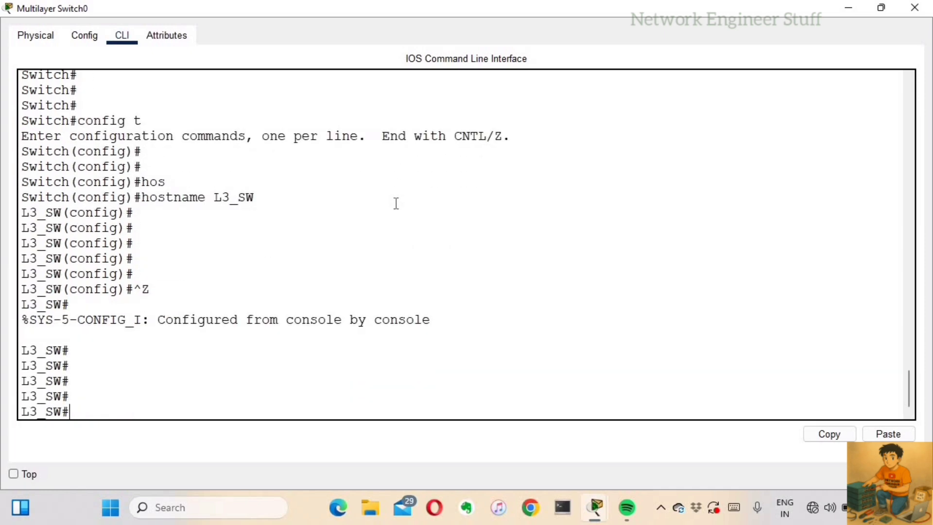
Display the routing table on L3_SW with show ip route and examine its output
{"action": "type", "text": "SH"}
{"action": "key", "text": "BackSpace"}
{"action": "key", "text": "BackSpace"}
{"action": "key", "text": "Caps_Lock"}
{"action": "type", "text": "show ip route"}
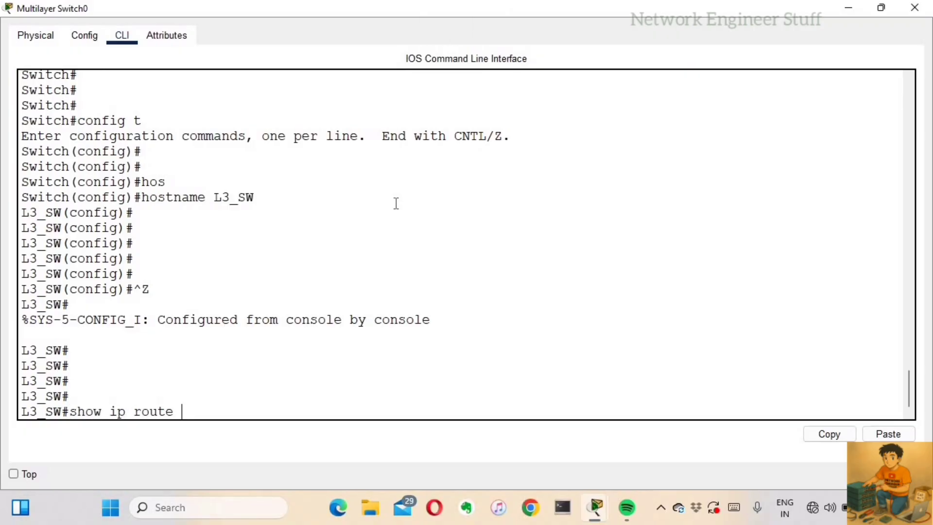
{"action": "key", "text": "Return"}
{"action": "key", "text": "Return"}
{"action": "key", "text": "Return"}
{"action": "key", "text": "Return"}
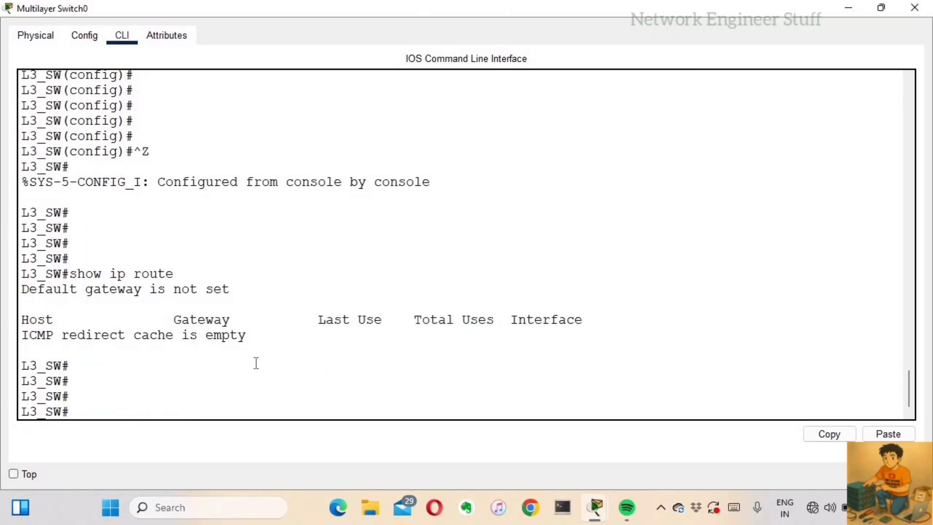
{"action": "left_click_drag", "start_coordinate": [249, 335], "coordinate": [9, 275]}
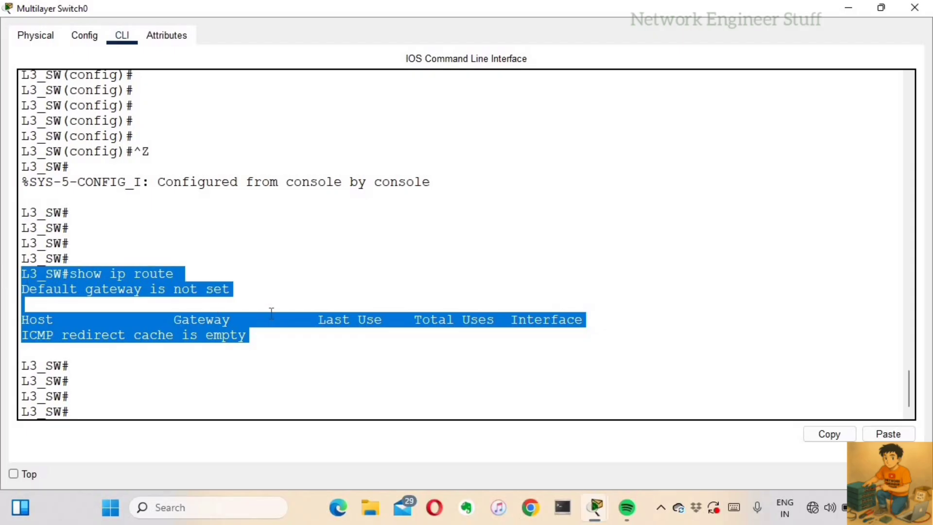
{"action": "left_click", "coordinate": [272, 313]}
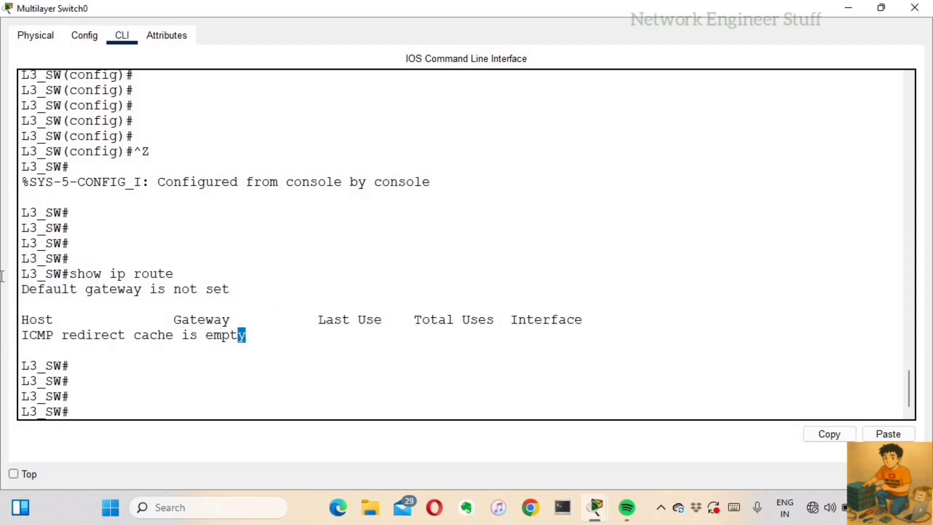
{"action": "left_click_drag", "start_coordinate": [246, 335], "coordinate": [7, 276]}
{"action": "left_click", "coordinate": [189, 310]}
Enable layer 3 routing on L3_SW with ip routing in global configuration mode and exit to privileged EXEC mode
{"action": "type", "text": "config t"}
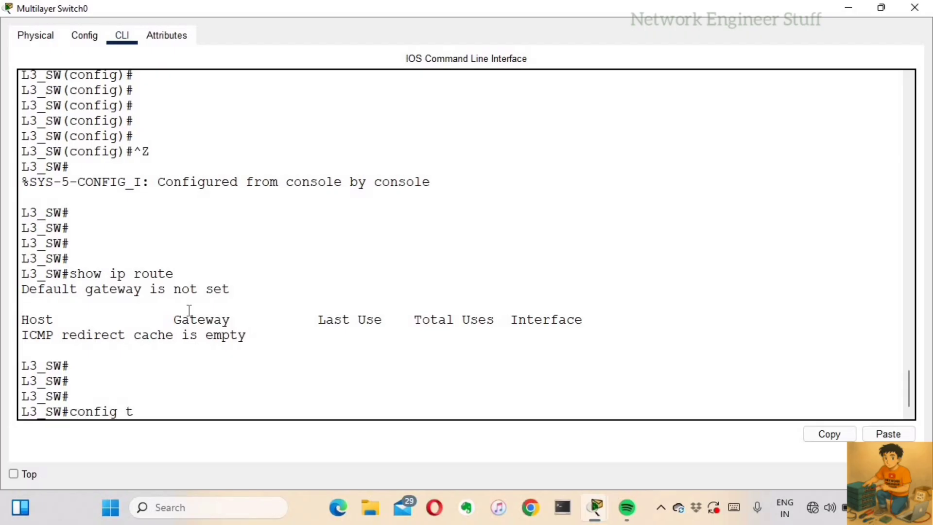
{"action": "key", "text": "Return"}
{"action": "type", "text": "ip rout"}
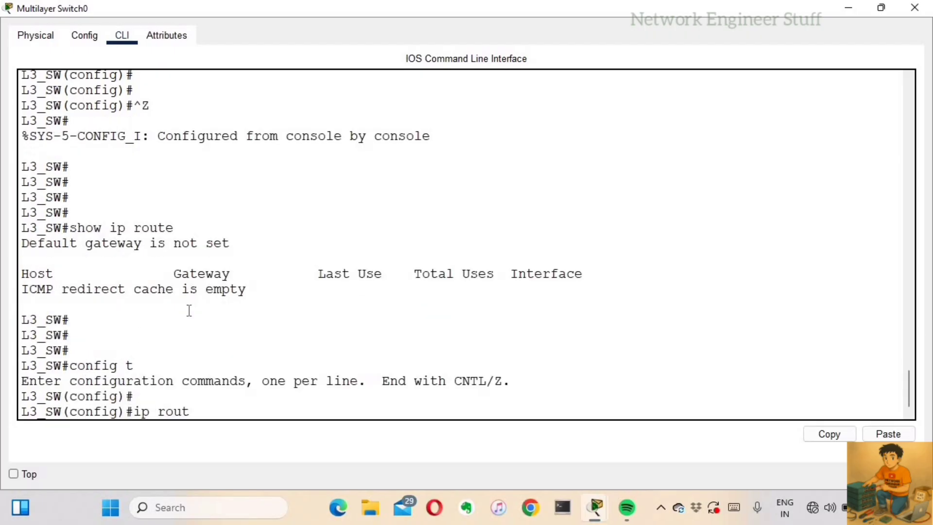
{"action": "type", "text": "in"}
{"action": "key", "text": "Tab"}
{"action": "key", "text": "Return"}
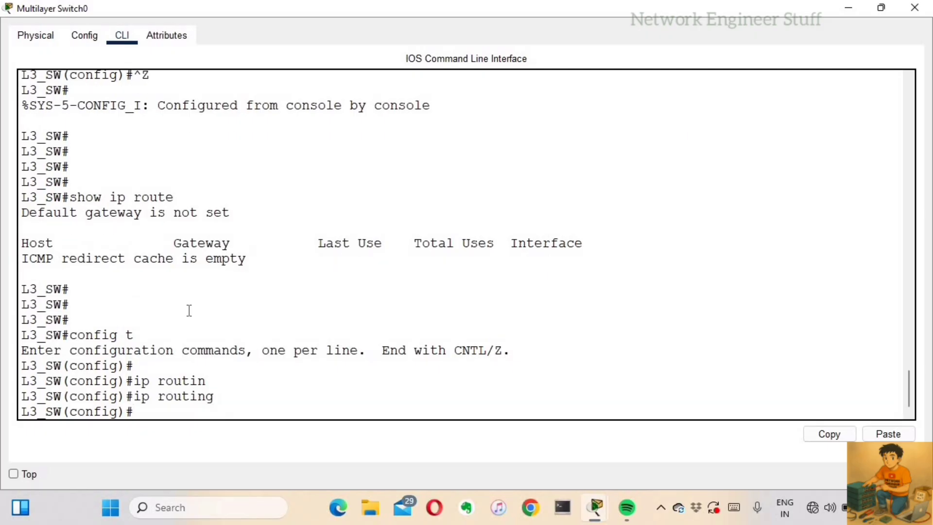
{"action": "key", "text": "ctrl+z"}
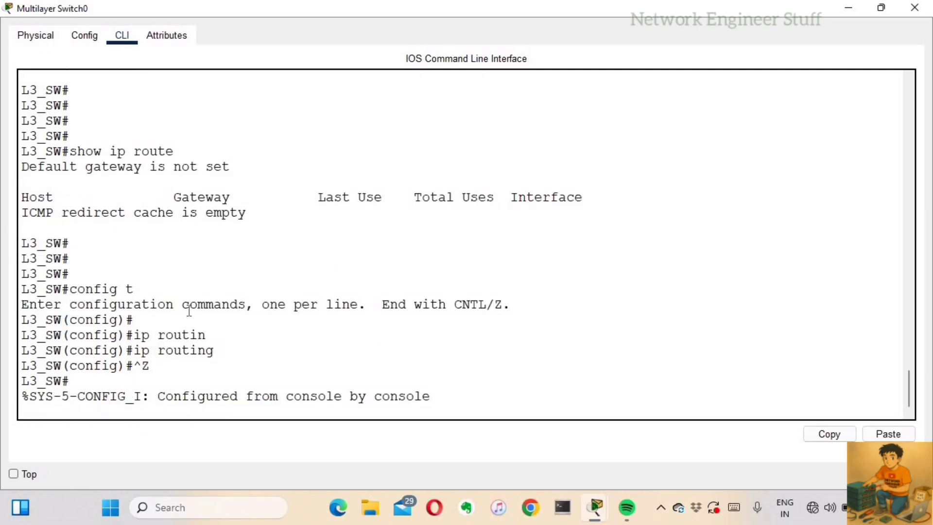
{"action": "key", "text": "ctrl+z"}
{"action": "key", "text": "Return"}
{"action": "key", "text": "Return"}
{"action": "key", "text": "Return"}
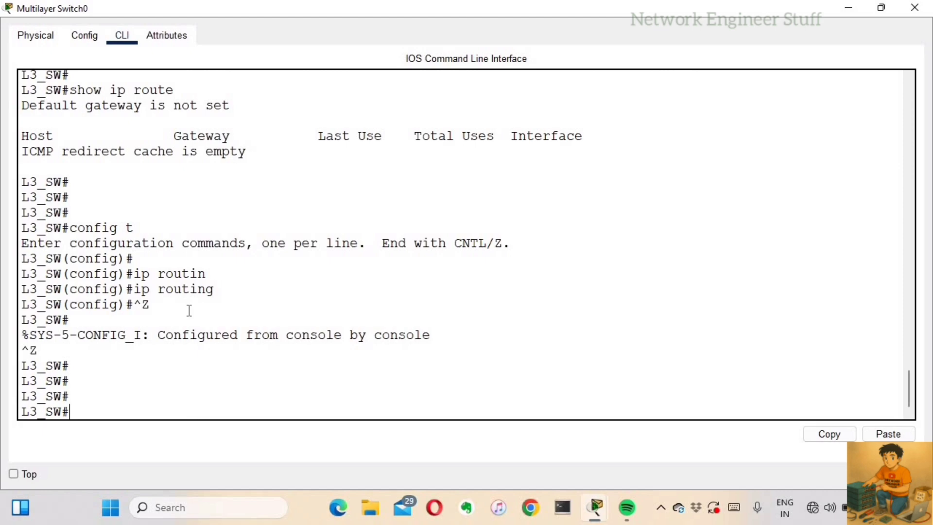
Run show ip route again on L3_SW to check the routing table with IP routing enabled
{"action": "type", "text": "show ip route"}
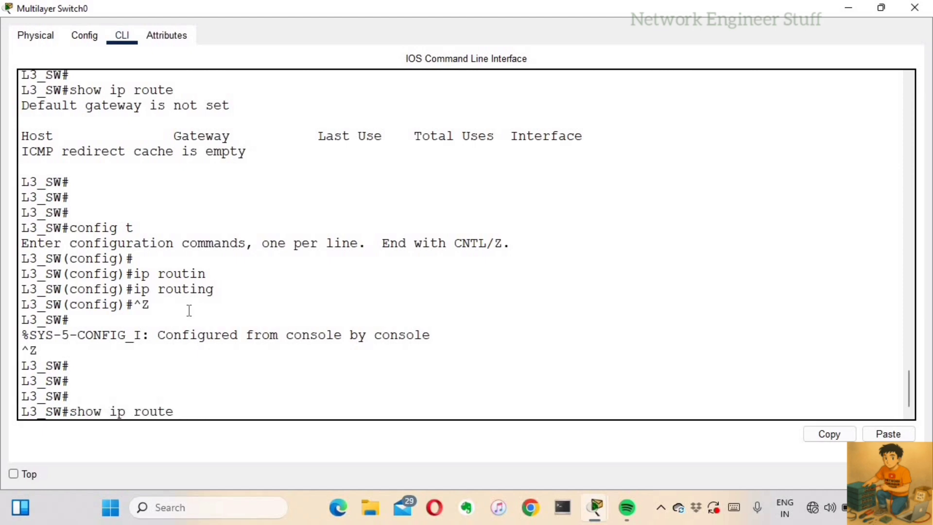
{"action": "key", "text": "Return"}
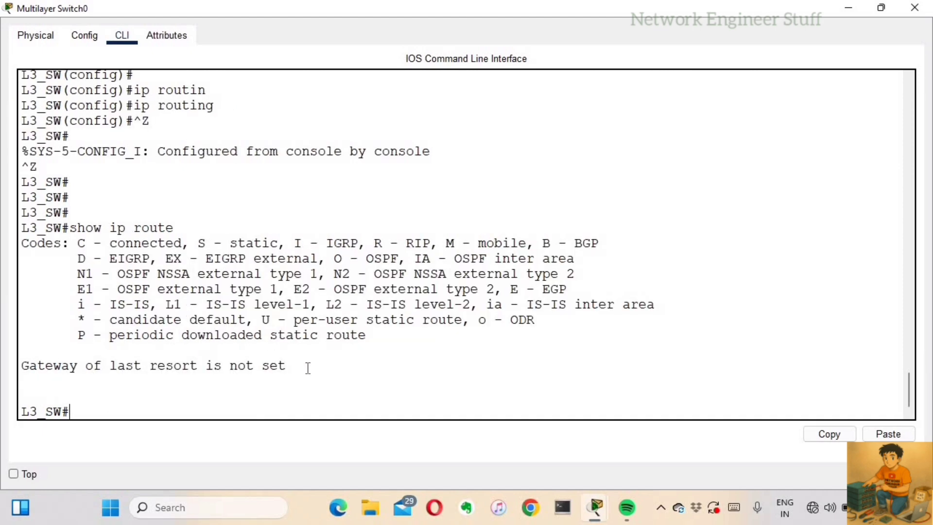
{"action": "left_click_drag", "start_coordinate": [288, 370], "coordinate": [20, 231]}
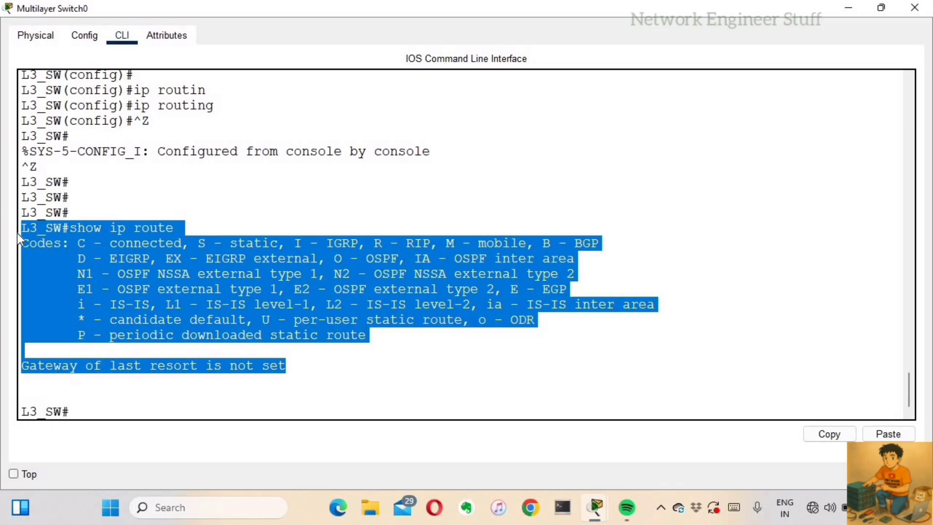
{"action": "left_click", "coordinate": [161, 258]}
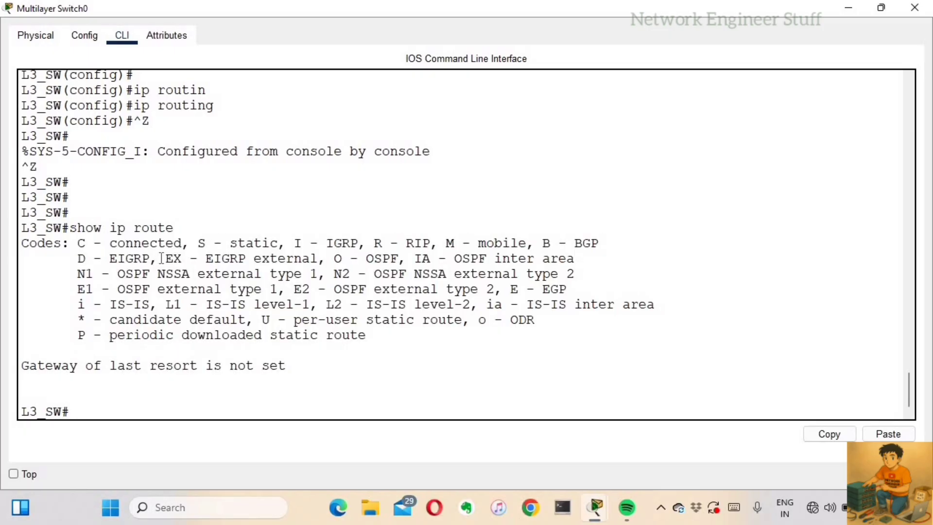
{"action": "key", "text": "Return"}
{"action": "key", "text": "Return"}
{"action": "key", "text": "Return"}
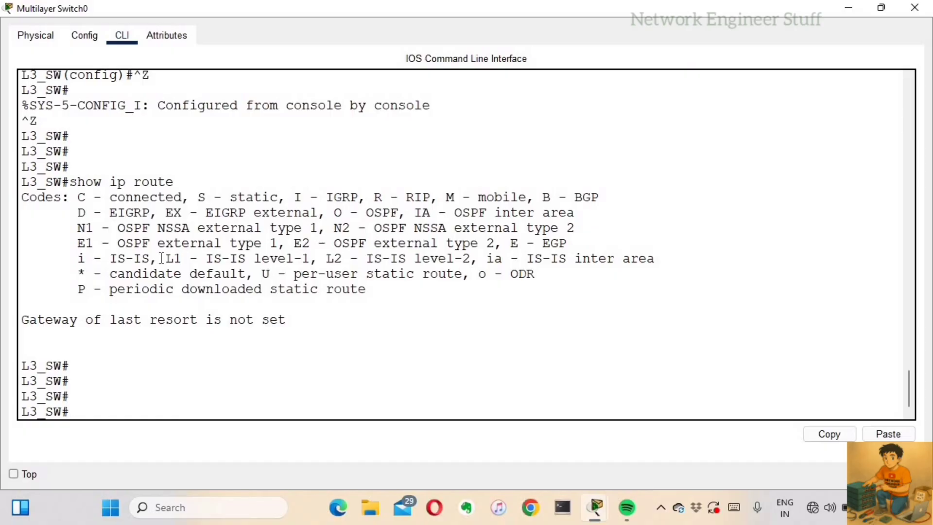
Create VLAN 10 and VLAN 20 on L3_SW and return to privileged EXEC mode
{"action": "type", "text": "config t"}
{"action": "key", "text": "Return"}
{"action": "key", "text": "Return"}
{"action": "key", "text": "Return"}
{"action": "type", "text": "vlan 10"}
{"action": "key", "text": "Return"}
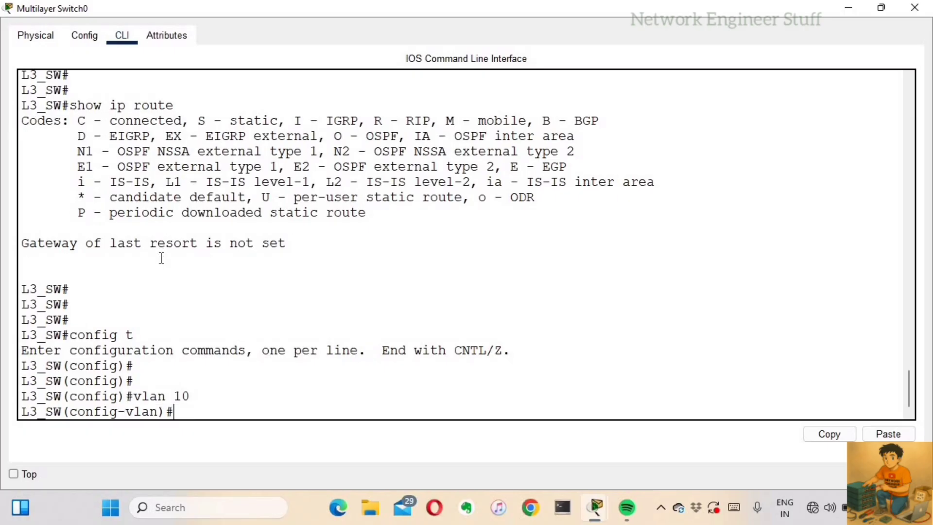
{"action": "type", "text": "vlan 20"}
{"action": "key", "text": "Return"}
{"action": "key", "text": "Return"}
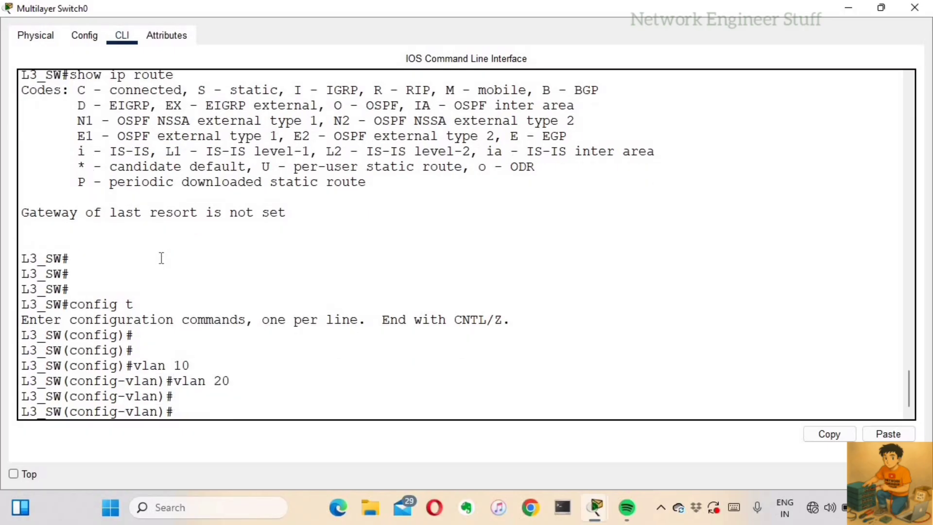
{"action": "key", "text": "ctrl+z"}
{"action": "key", "text": "Return"}
{"action": "key", "text": "Return"}
{"action": "key", "text": "Return"}
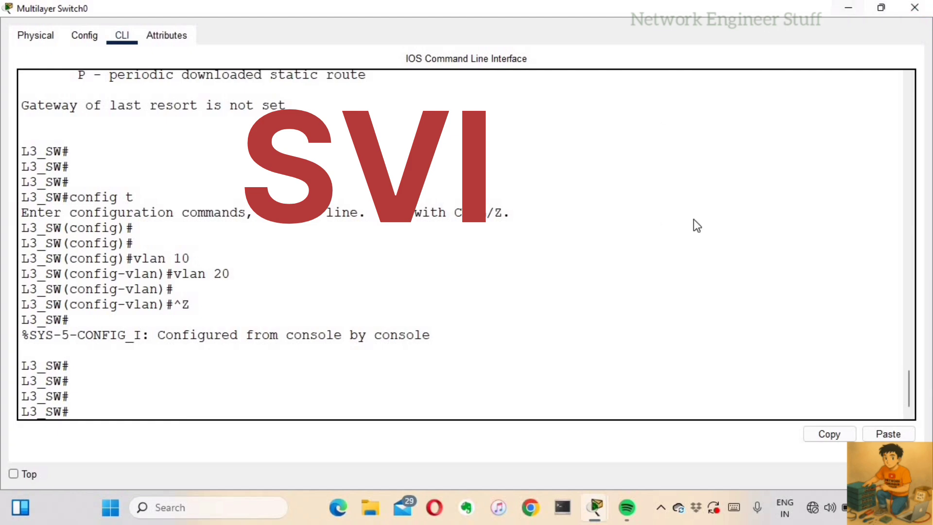
Review the network topology, return to the L3_SW command line and check the VLAN 10 command entered there
{"action": "left_click", "coordinate": [849, 8]}
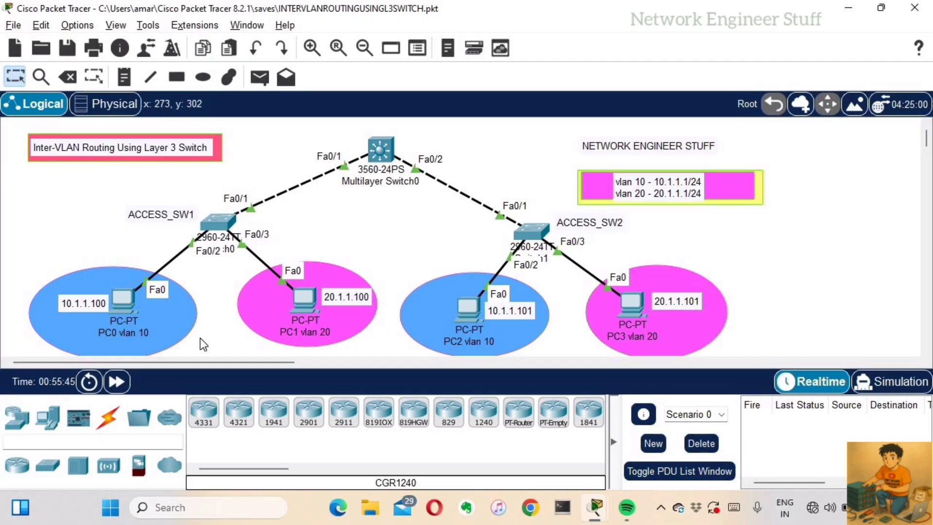
{"action": "key", "text": "alt+Tab"}
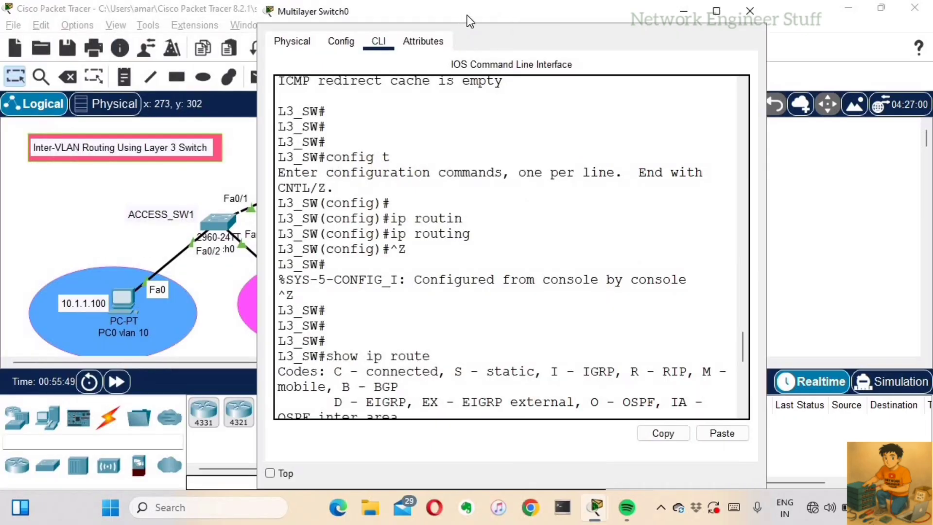
{"action": "double_click", "coordinate": [467, 16]}
{"action": "key", "text": "Return"}
{"action": "key", "text": "Return"}
{"action": "key", "text": "Return"}
{"action": "key", "text": "Return"}
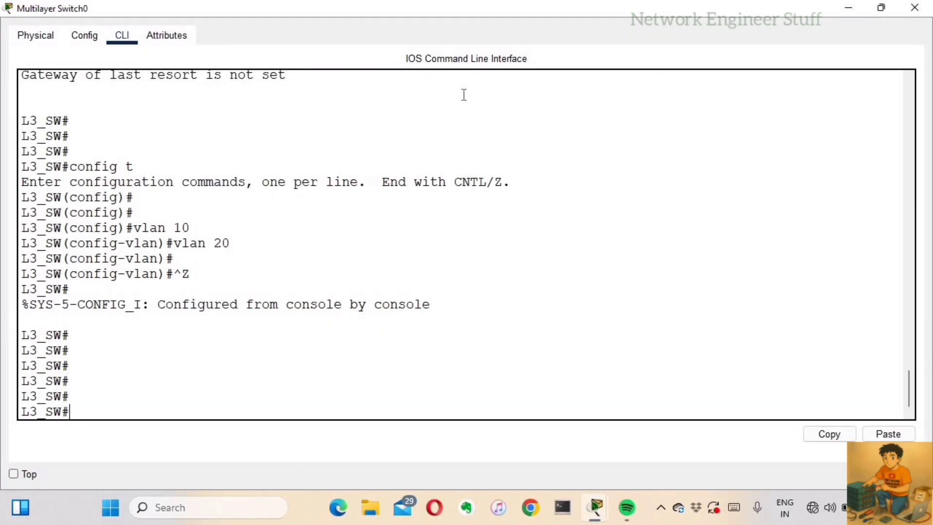
{"action": "left_click_drag", "start_coordinate": [257, 200], "coordinate": [124, 196]}
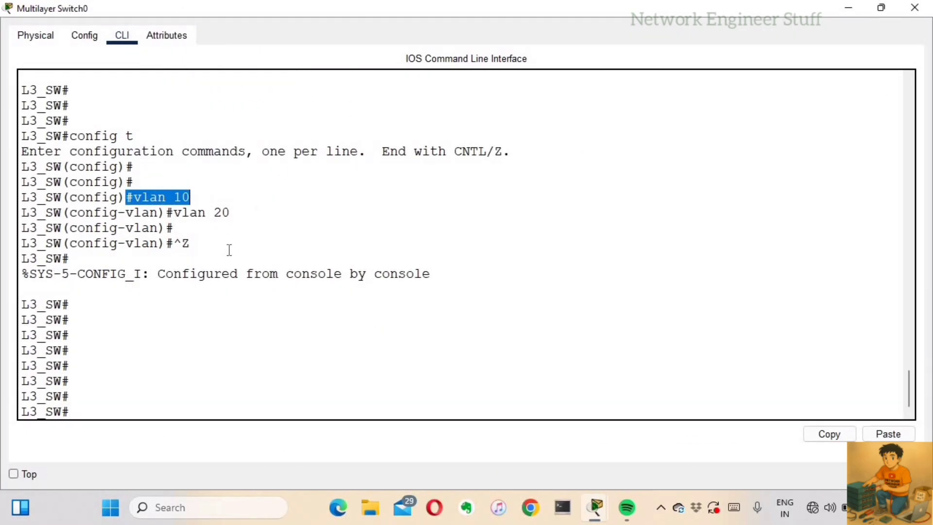
{"action": "left_click", "coordinate": [228, 249]}
Enter global configuration mode on L3_SW and create the VLAN 10 interface
{"action": "type", "text": "config"}
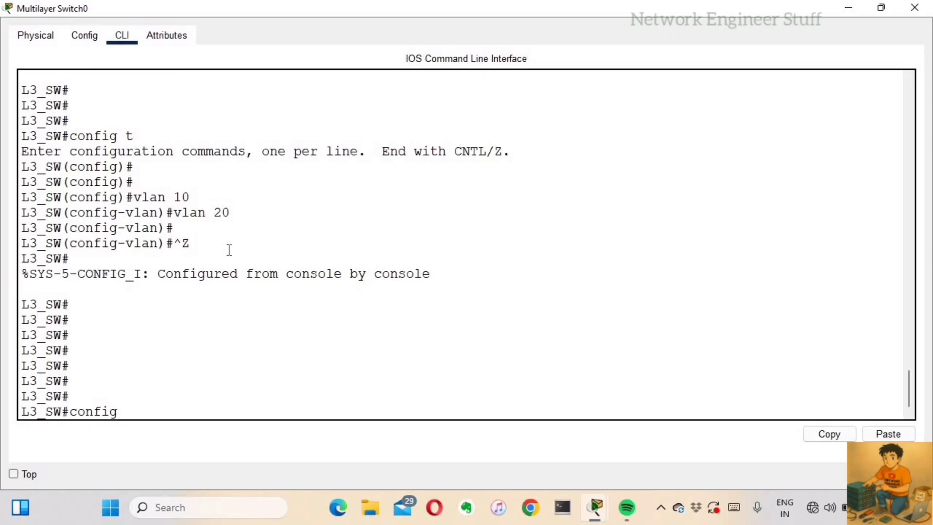
{"action": "type", "text": " t"}
{"action": "key", "text": "Return"}
{"action": "type", "text": "int"}
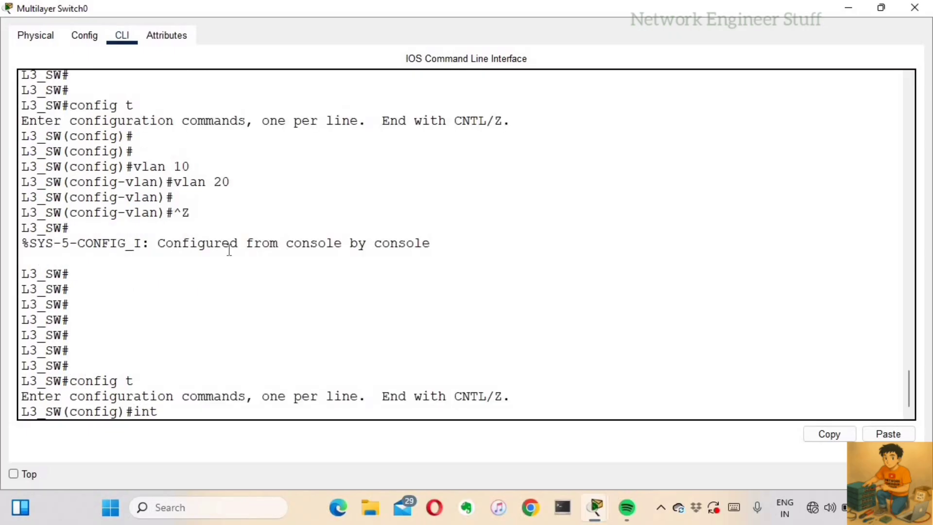
{"action": "type", "text": " vlan 10"}
{"action": "key", "text": "Return"}
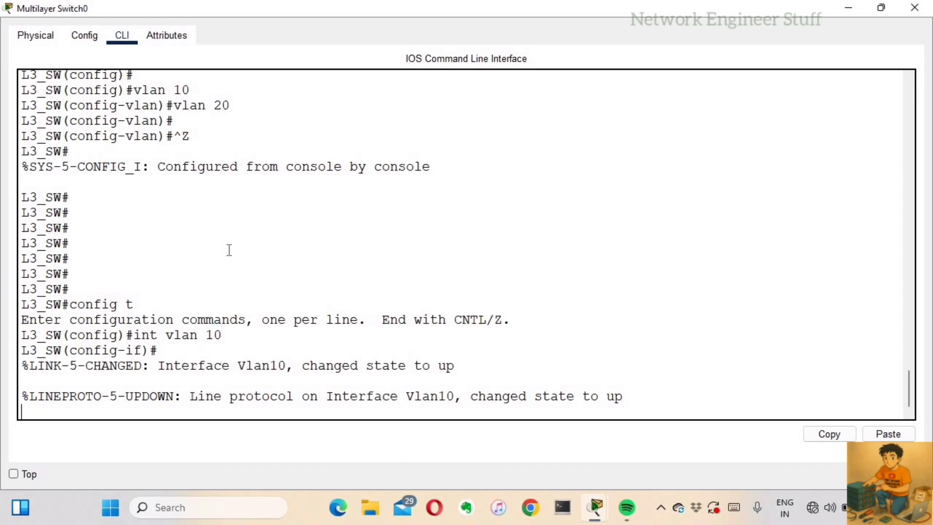
{"action": "key", "text": "Return"}
Assign IP address 10.1.1.1 with mask 255.255.255.0 to the VLAN 10 interface
{"action": "type", "text": "ip add"}
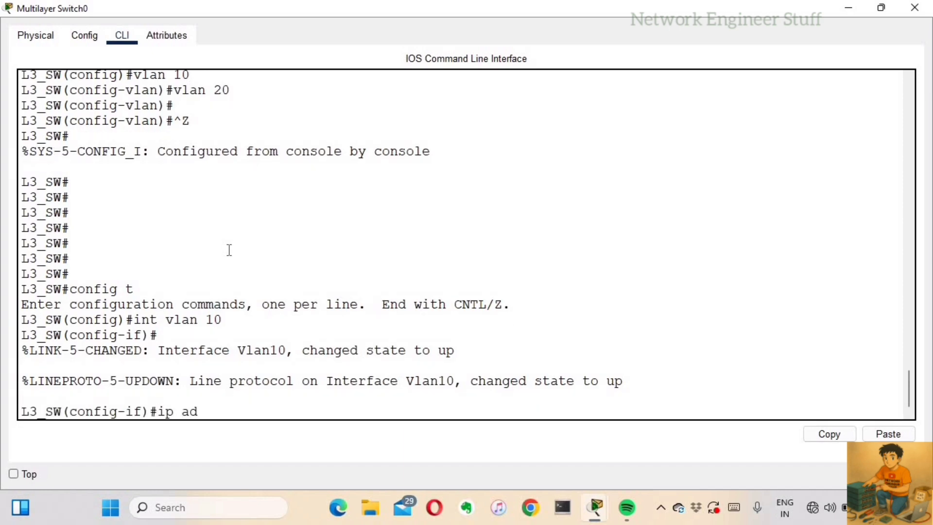
{"action": "key", "text": "Tab"}
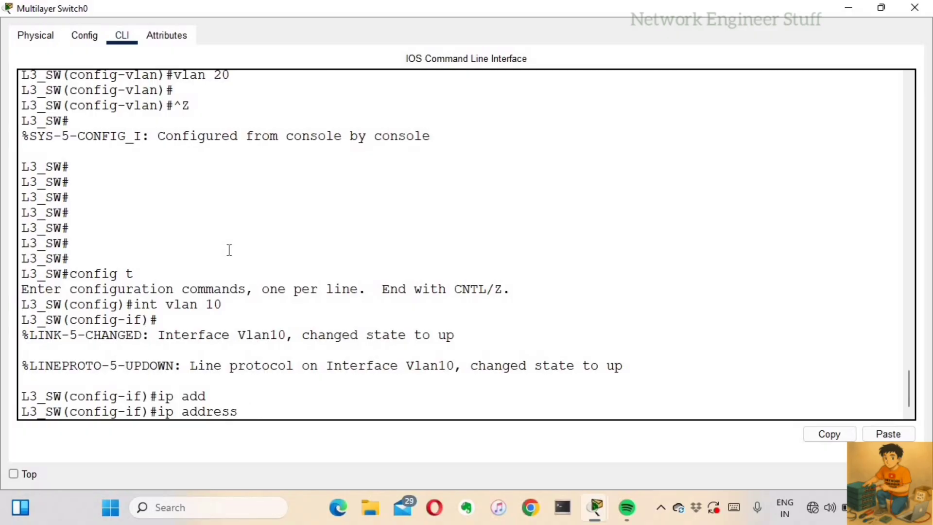
{"action": "type", "text": "10.1.1.1 255.255.25"}
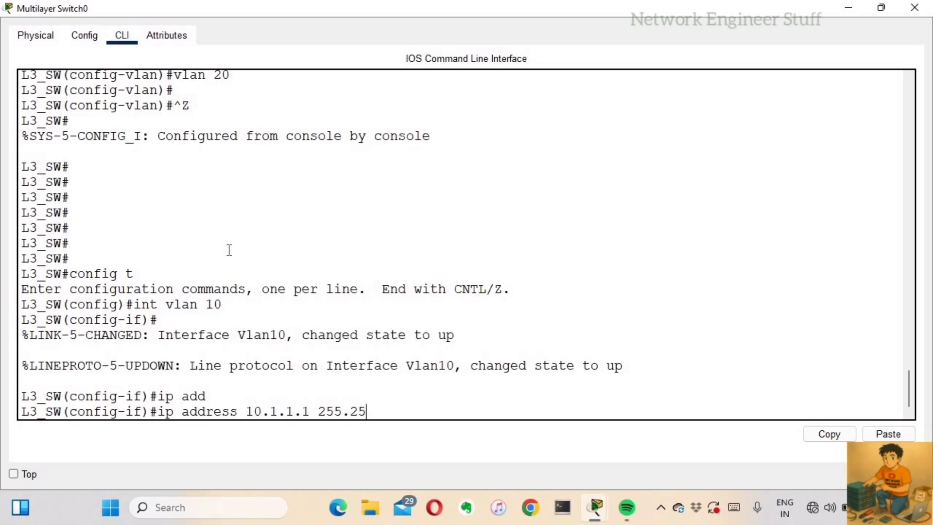
{"action": "type", "text": "5.0"}
{"action": "key", "text": "Return"}
{"action": "key", "text": "Return"}
Enable the VLAN 10 interface with no shutdown
{"action": "type", "text": "n"}
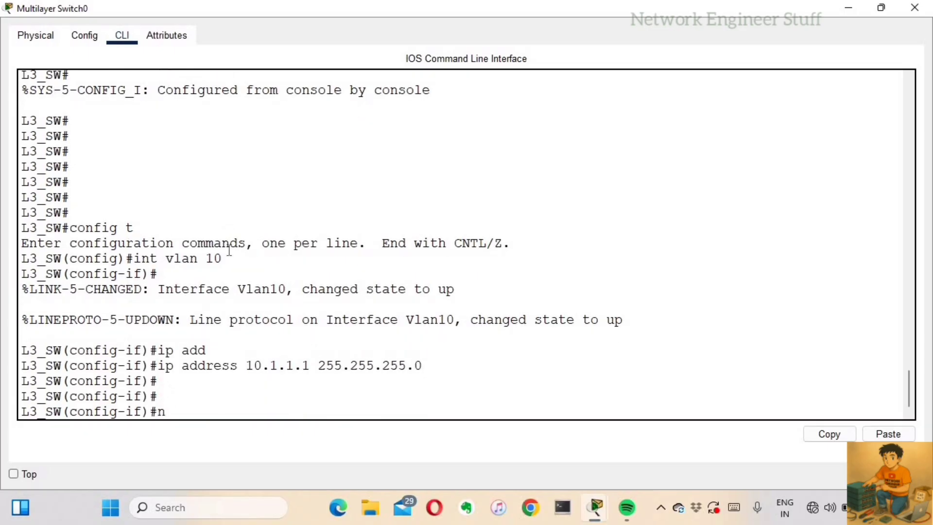
{"action": "type", "text": "o shu"}
{"action": "key", "text": "Tab"}
{"action": "key", "text": "Return"}
{"action": "key", "text": "Return"}
{"action": "key", "text": "Return"}
{"action": "key", "text": "Return"}
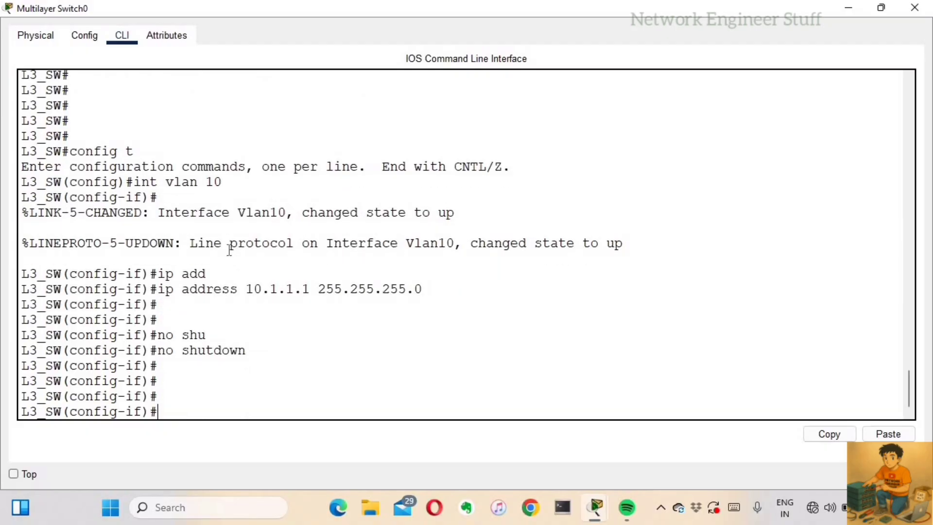
Create the VLAN 20 interface on L3_SW and assign it IP address 20.1.1.1 with mask 255.255.255.0
{"action": "type", "text": "int vlan 20"}
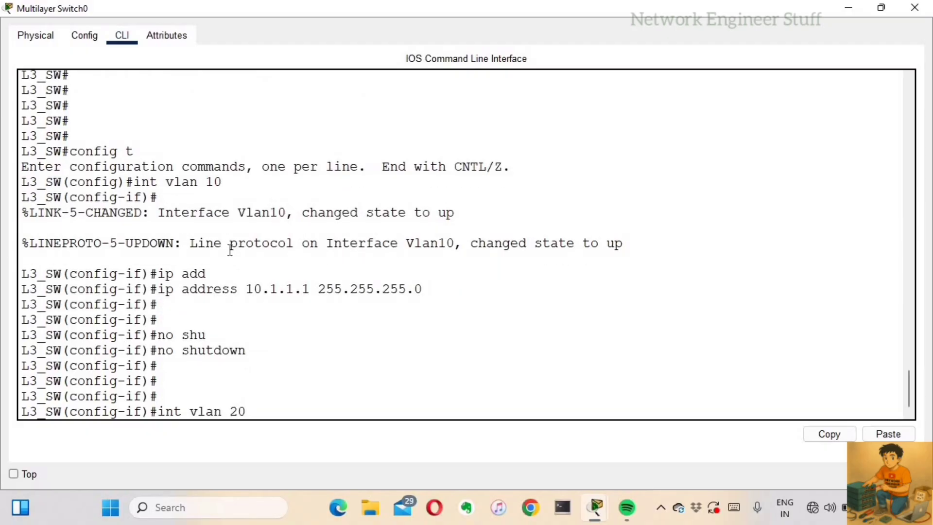
{"action": "key", "text": "Return"}
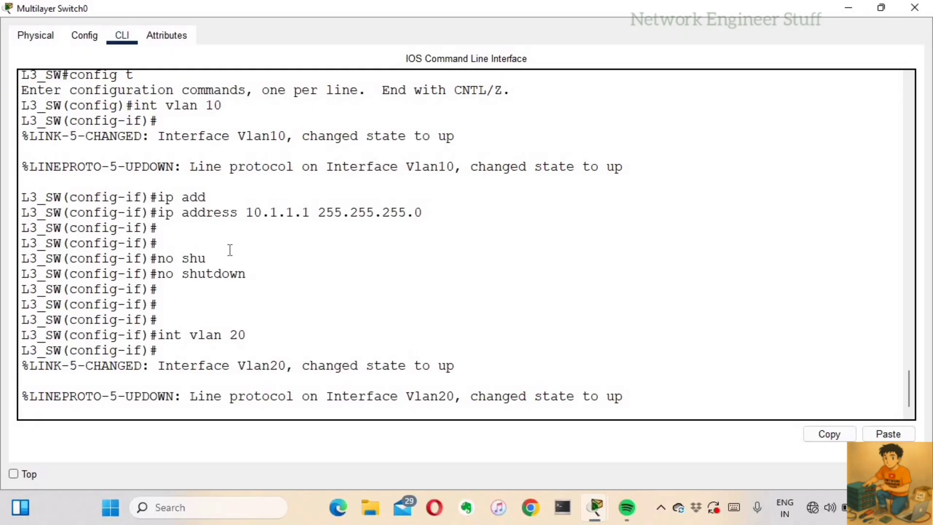
{"action": "key", "text": "Return"}
{"action": "type", "text": "ip add"}
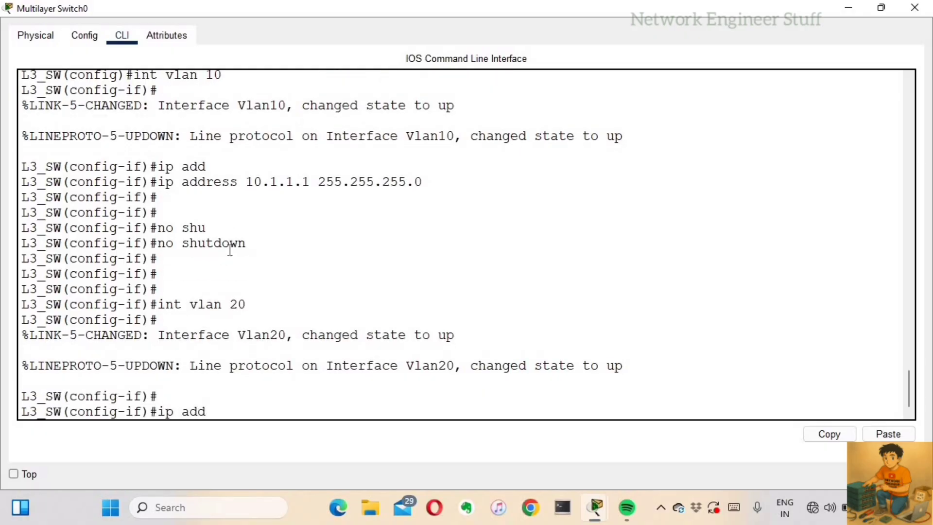
{"action": "key", "text": "Tab"}
{"action": "type", "text": "2"}
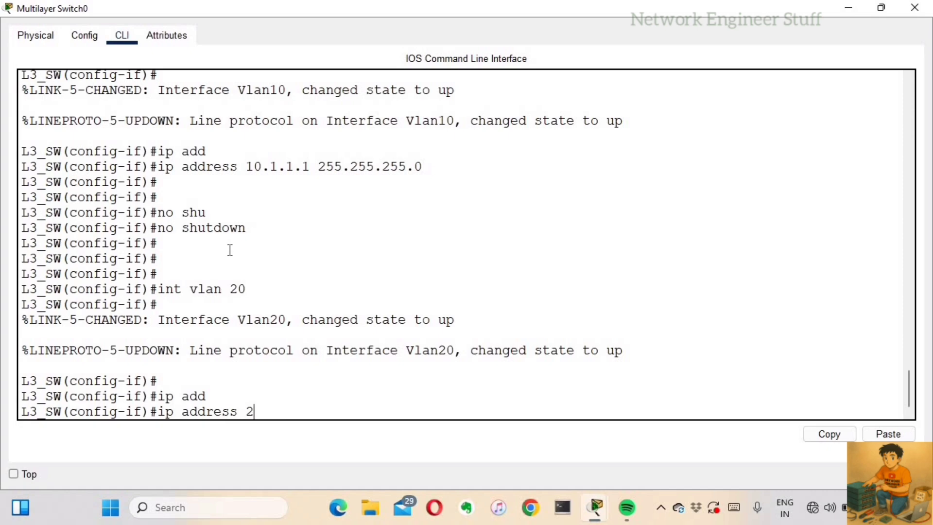
{"action": "type", "text": "0.1.1.1 255.255.2"}
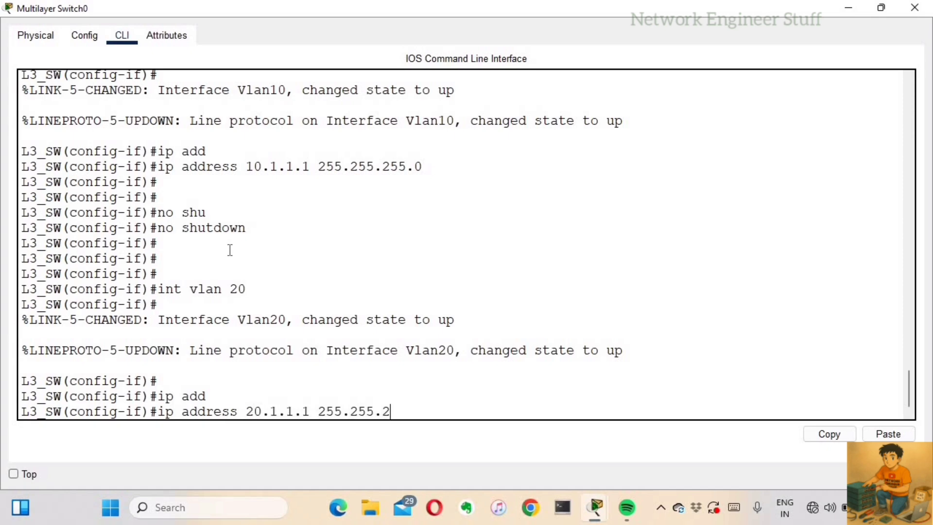
{"action": "key", "text": "BackSpace"}
{"action": "type", "text": "0"}
{"action": "key", "text": "Return"}
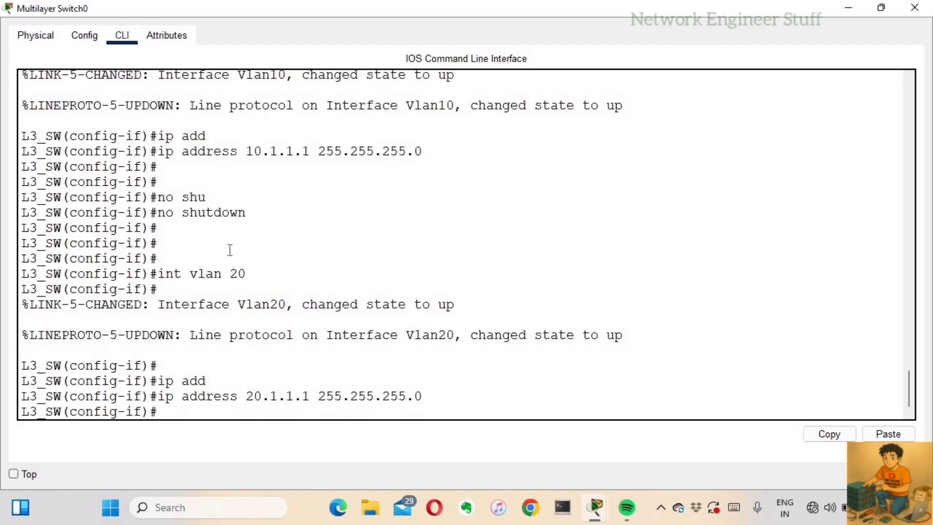
Enable the VLAN 20 interface with no shut and return to privileged EXEC mode
{"action": "type", "text": "no shut"}
{"action": "key", "text": "Return"}
{"action": "key", "text": "Return"}
{"action": "key", "text": "Return"}
{"action": "key", "text": "ctrl+z"}
{"action": "key", "text": "Return"}
{"action": "key", "text": "Return"}
{"action": "key", "text": "Return"}
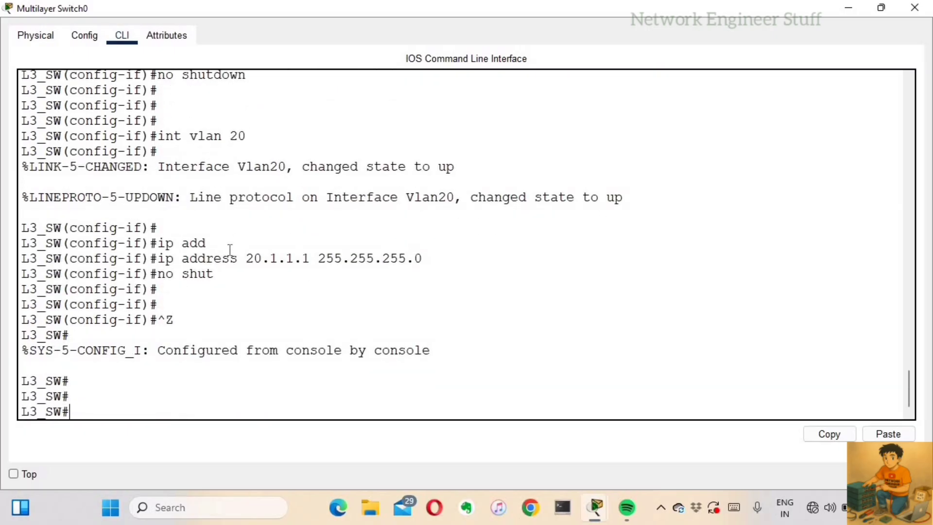
Run show ip route on L3_SW and examine the connected routes for the VLAN 10 and VLAN 20 subnets
{"action": "type", "text": "show ip route"}
{"action": "key", "text": "Return"}
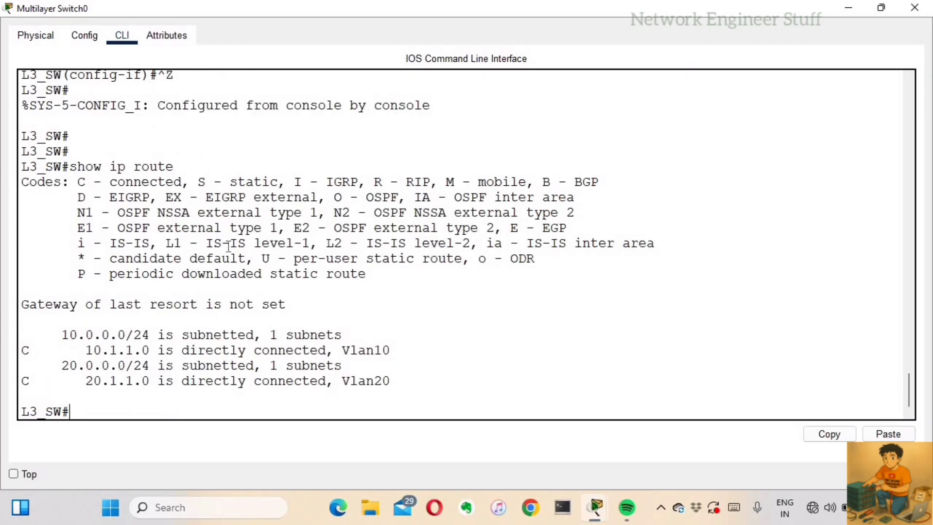
{"action": "left_click_drag", "start_coordinate": [391, 384], "coordinate": [19, 334]}
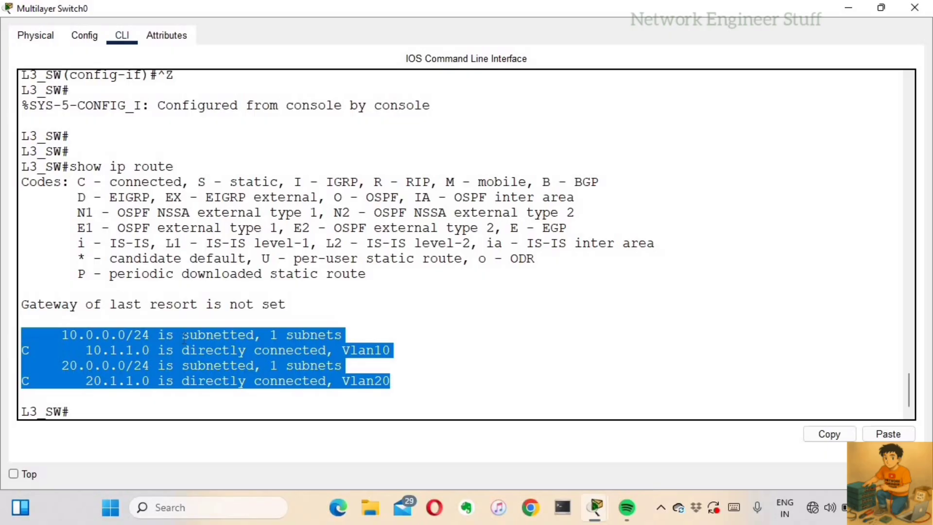
{"action": "left_click", "coordinate": [397, 350]}
{"action": "left_click_drag", "start_coordinate": [3, 328], "coordinate": [391, 351]}
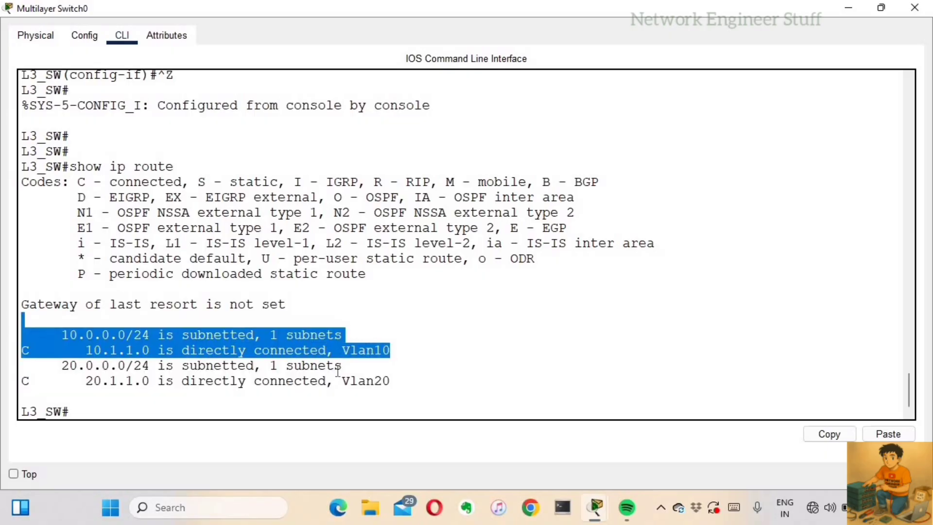
{"action": "left_click_drag", "start_coordinate": [66, 339], "coordinate": [381, 350]}
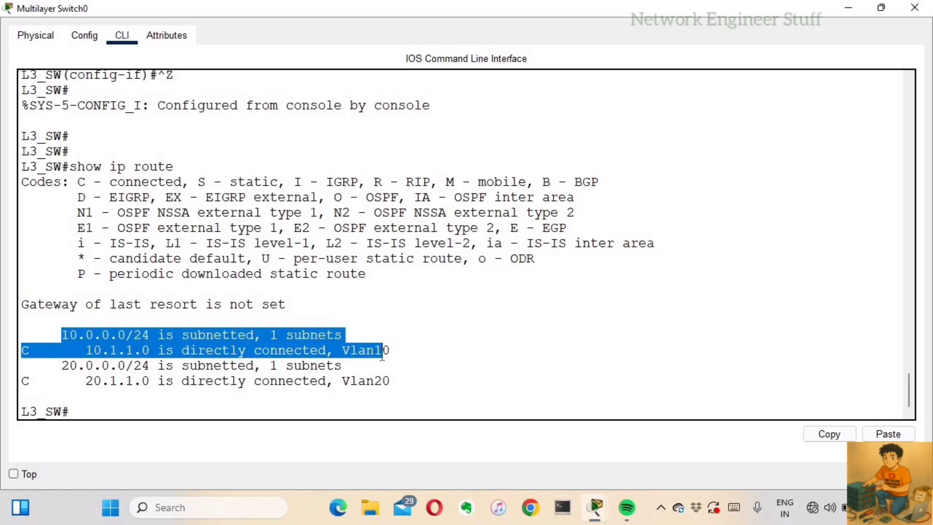
{"action": "left_click", "coordinate": [317, 350]}
{"action": "left_click_drag", "start_coordinate": [78, 350], "coordinate": [394, 351]}
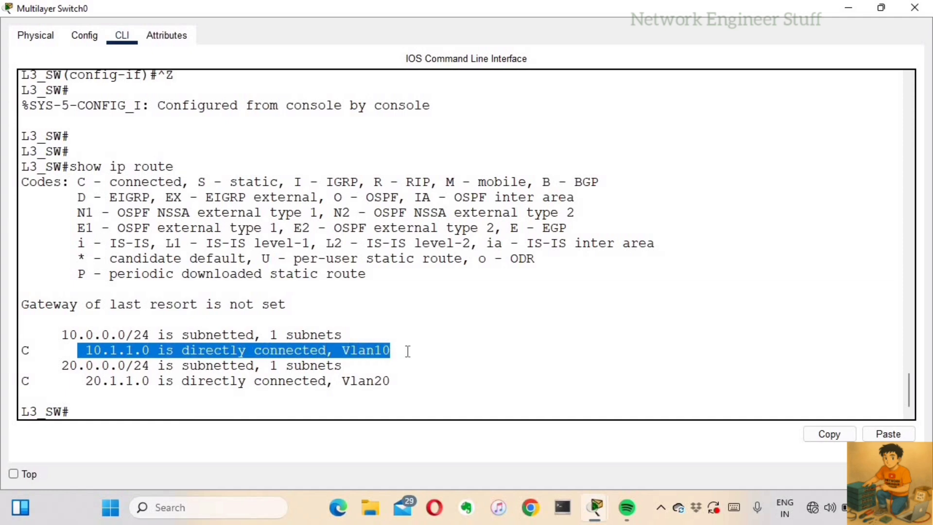
{"action": "left_click", "coordinate": [407, 351]}
{"action": "key", "text": "Return"}
{"action": "key", "text": "Return"}
{"action": "key", "text": "Return"}
{"action": "key", "text": "Return"}
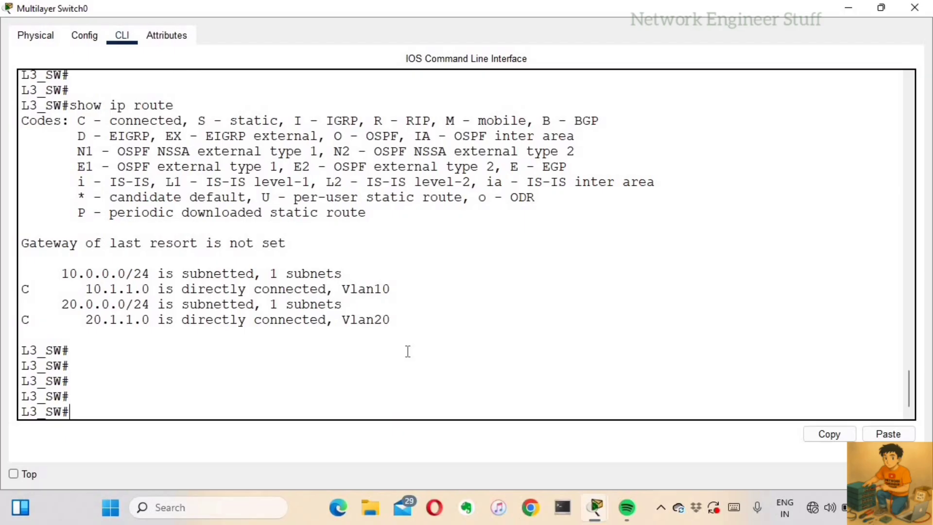
Return to the topology, open the IP configuration of PC0 in VLAN 10 and set its IPv4 address to 10.1.1.100
{"action": "double_click", "coordinate": [833, 11]}
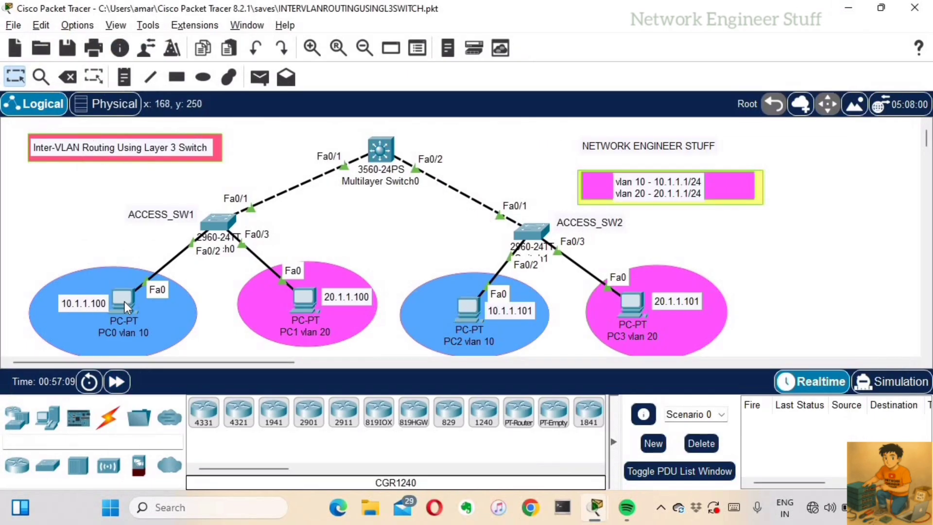
{"action": "left_click", "coordinate": [125, 301]}
{"action": "left_click", "coordinate": [354, 44]}
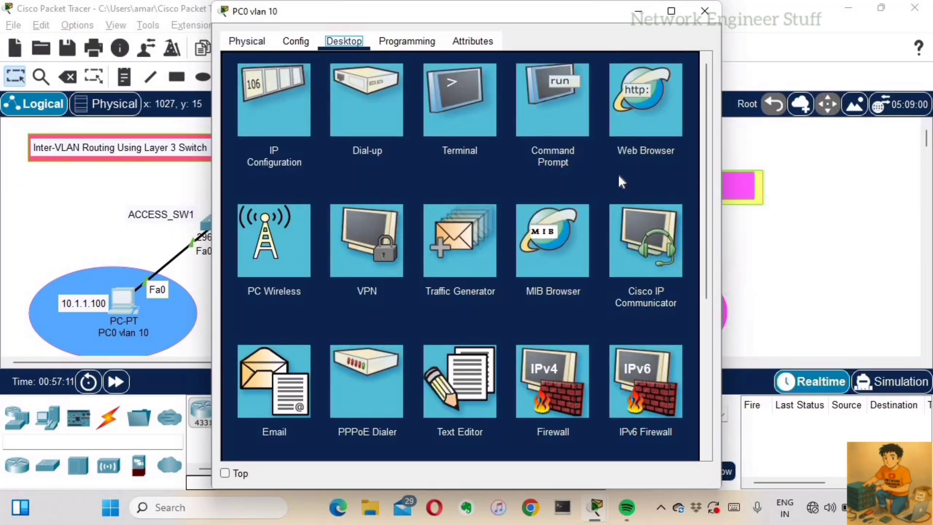
{"action": "left_click", "coordinate": [252, 101]}
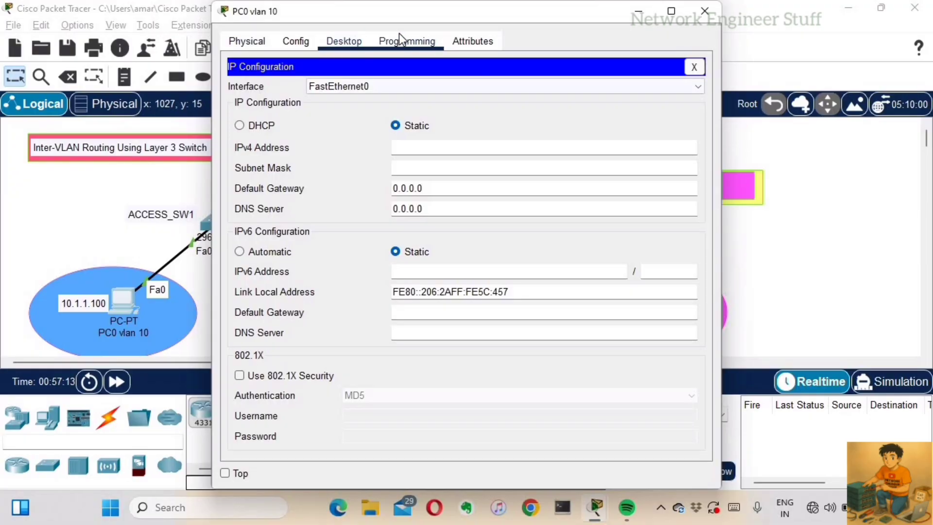
{"action": "left_click_drag", "start_coordinate": [404, 13], "coordinate": [474, 14]}
{"action": "left_click", "coordinate": [482, 151]}
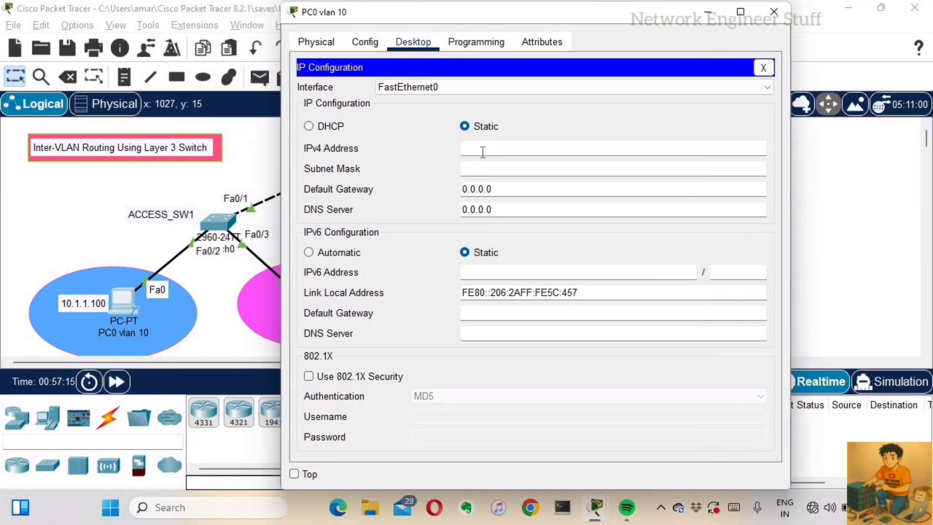
{"action": "type", "text": "10.1"}
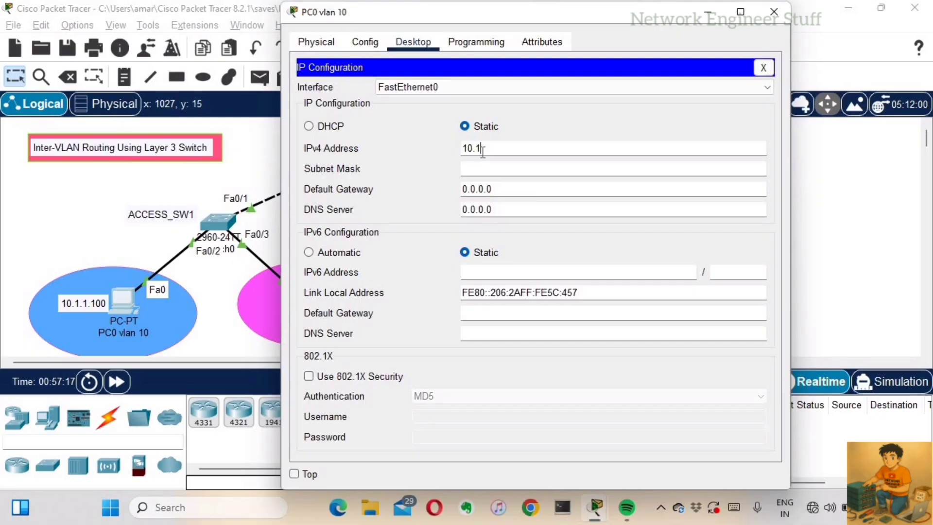
{"action": "type", "text": ".1.100"}
Set PC0's subnet mask to 255.255.255.0
{"action": "left_click", "coordinate": [484, 170]}
{"action": "key", "text": "ctrl+a"}
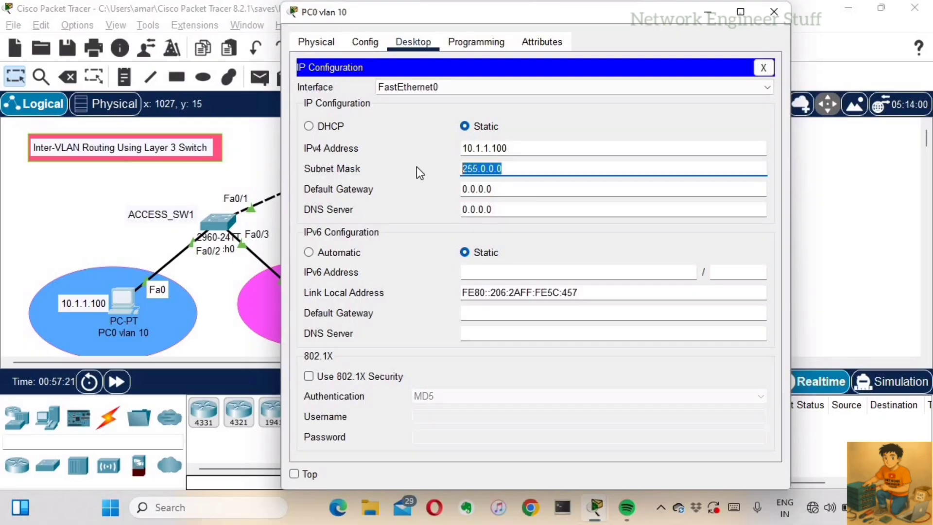
{"action": "type", "text": "255.2"}
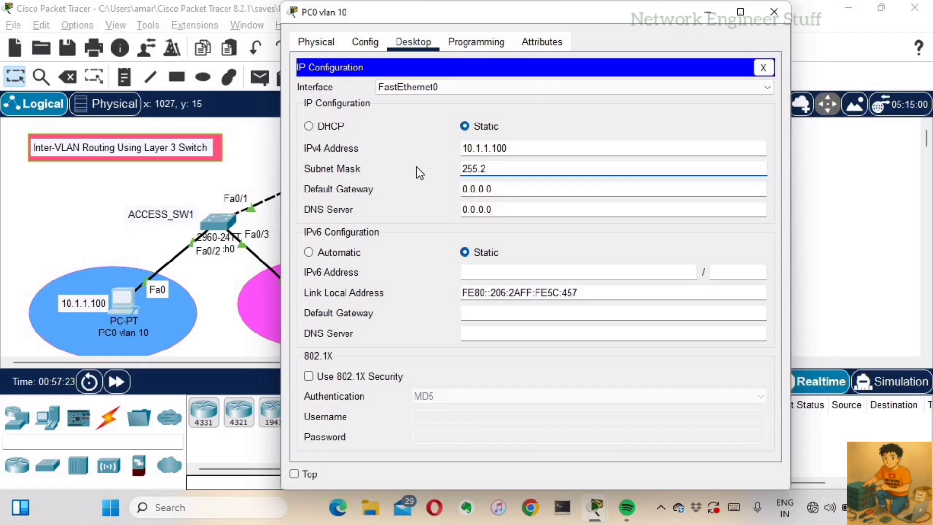
{"action": "type", "text": "55.255.0"}
{"action": "key", "text": "ctrl+a"}
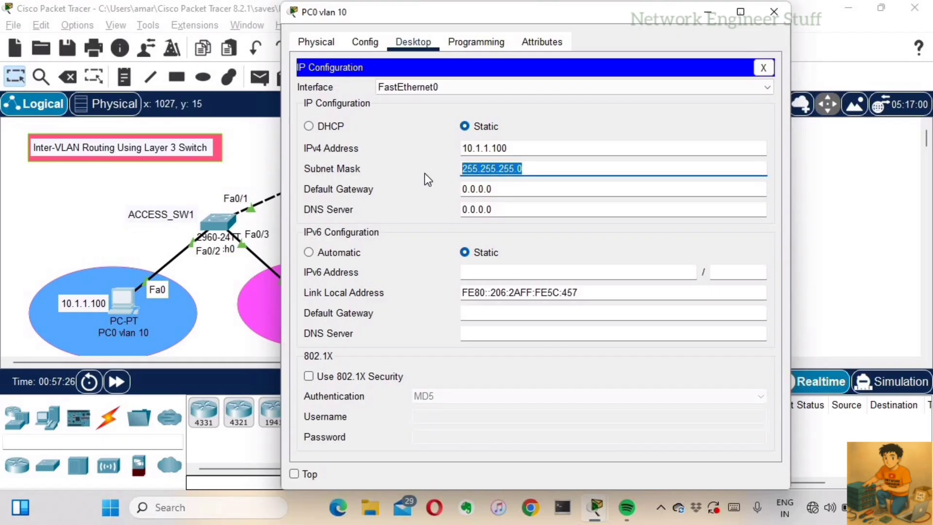
Set PC0's IPv4 default gateway to 10.1.1.1, the VLAN 10 interface address
{"action": "left_click", "coordinate": [507, 189]}
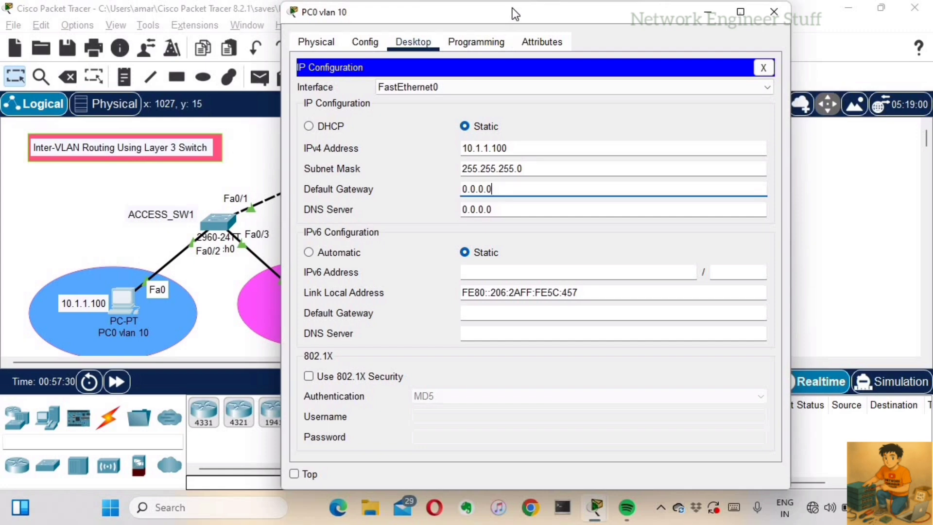
{"action": "left_click_drag", "start_coordinate": [512, 8], "coordinate": [305, 14]}
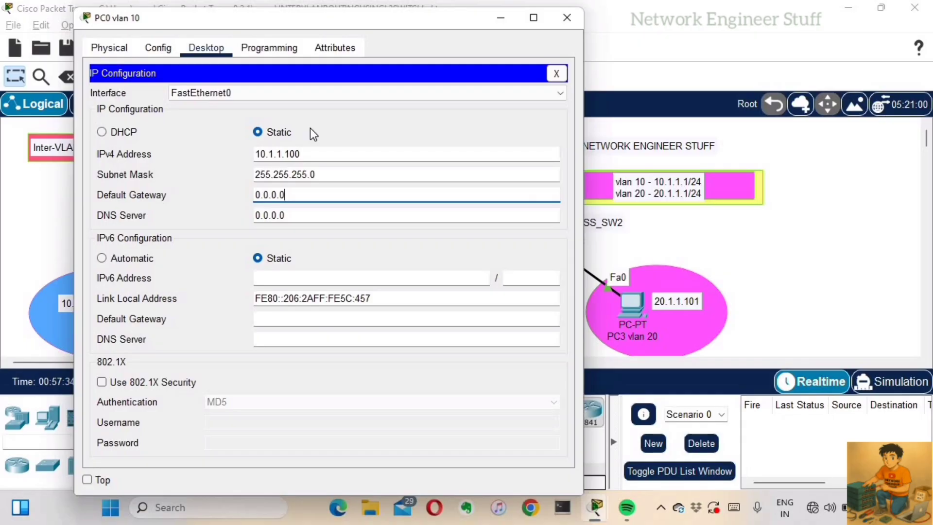
{"action": "key", "text": "ctrl+a"}
{"action": "type", "text": "1"}
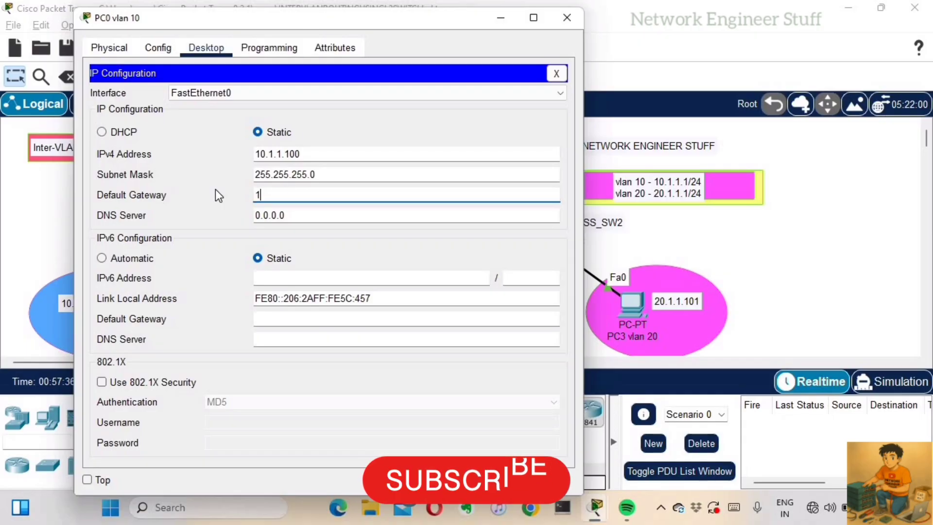
{"action": "type", "text": "0.1.1.1"}
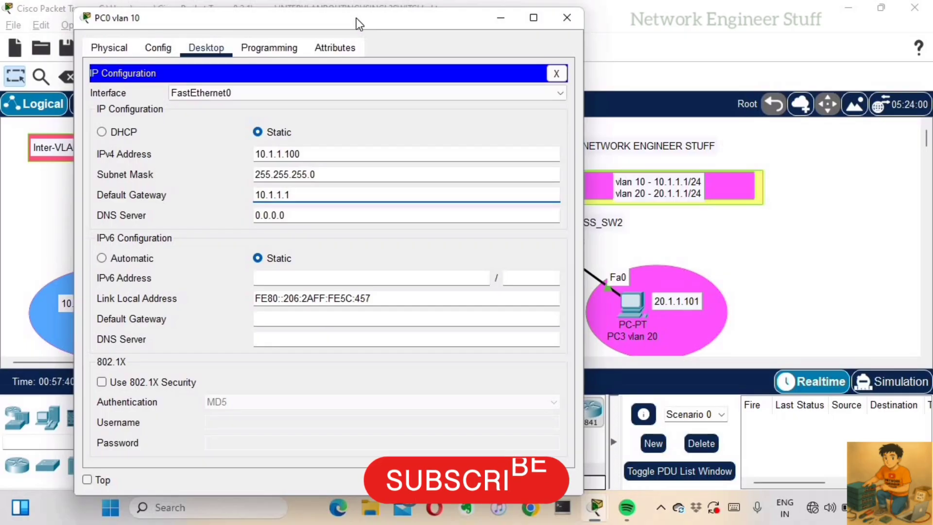
Maximize the PC0 window, close its IP configuration and open its command prompt
{"action": "left_click_drag", "start_coordinate": [355, 11], "coordinate": [353, 4]}
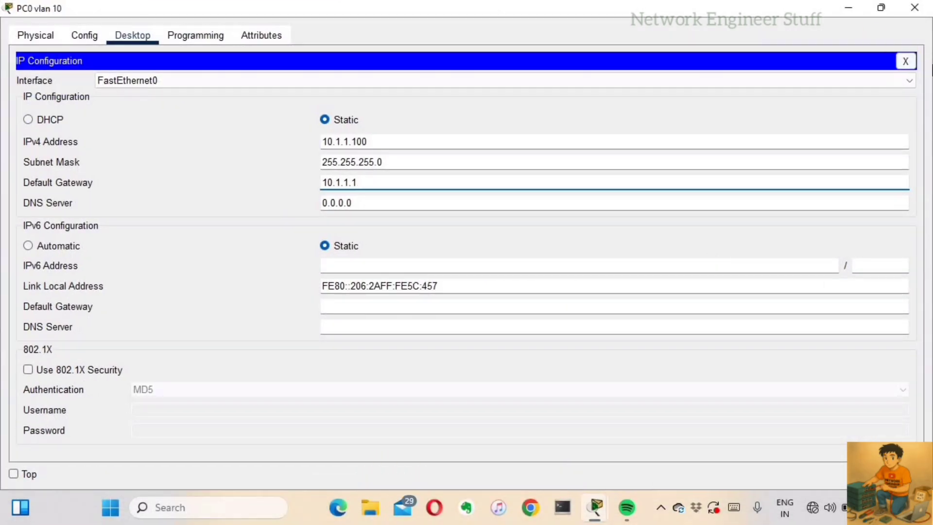
{"action": "left_click", "coordinate": [906, 61]}
{"action": "left_click", "coordinate": [637, 94]}
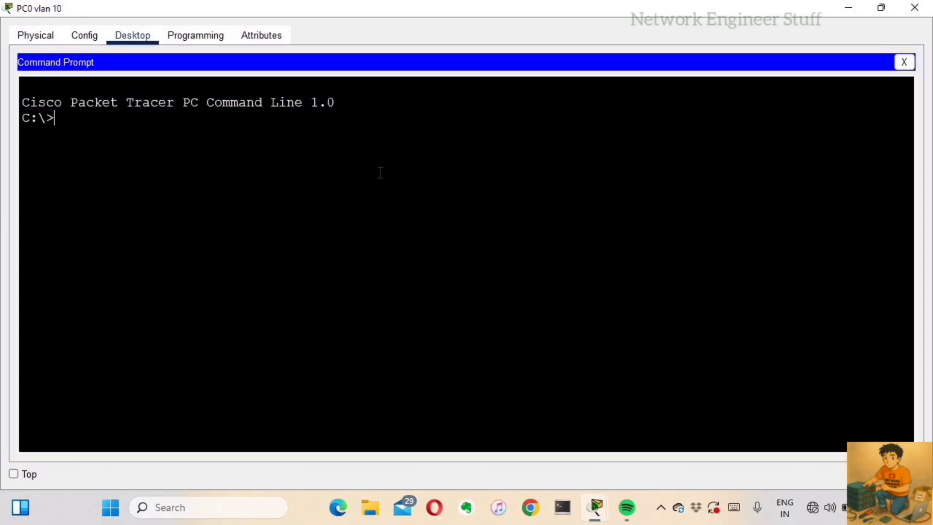
Check PC0's address, subnet mask and default gateway with the ipconfig command
{"action": "type", "text": "ipconfig"}
{"action": "key", "text": "Return"}
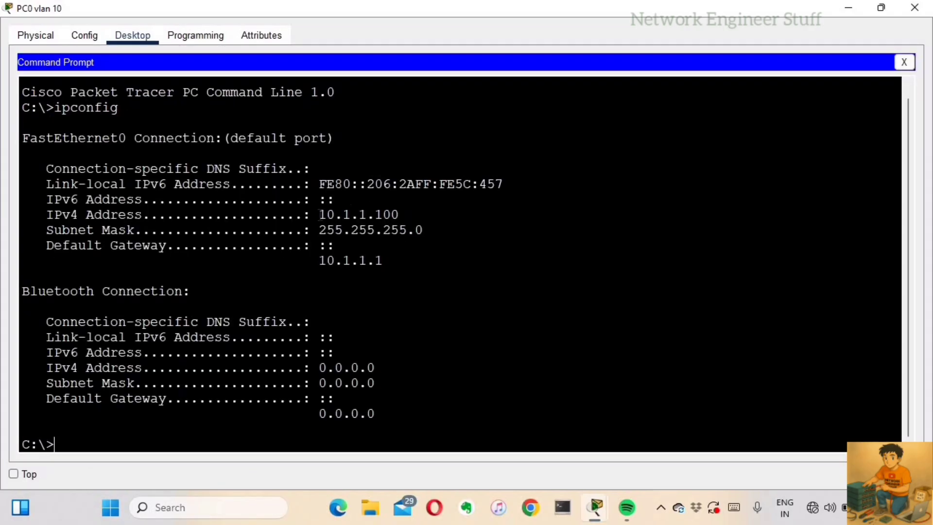
{"action": "left_click_drag", "start_coordinate": [312, 214], "coordinate": [439, 290]}
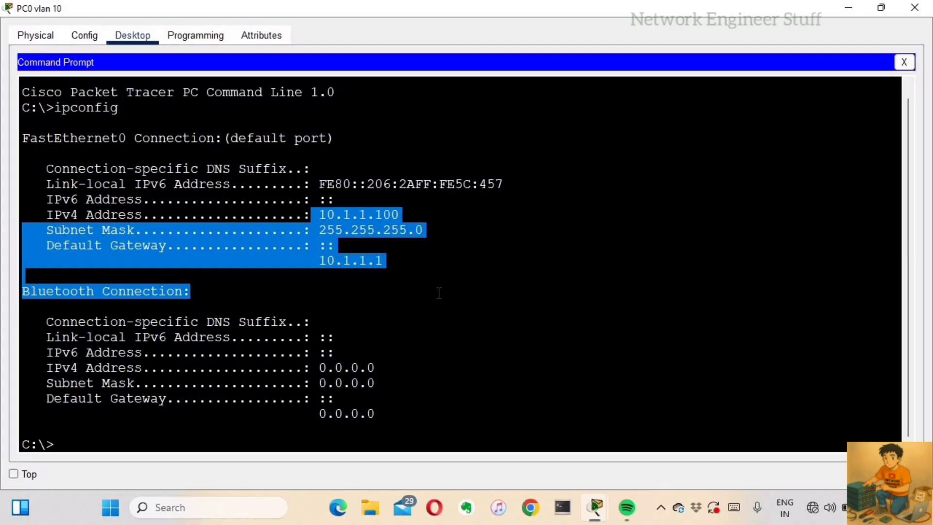
{"action": "left_click", "coordinate": [881, 7]}
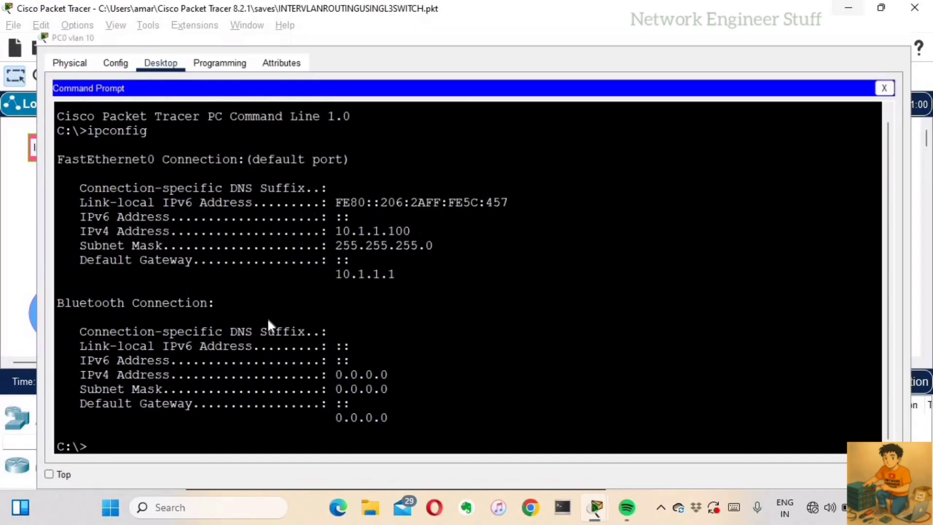
Open the IP configuration of PC1 in VLAN 20 from the topology
{"action": "left_click", "coordinate": [310, 309]}
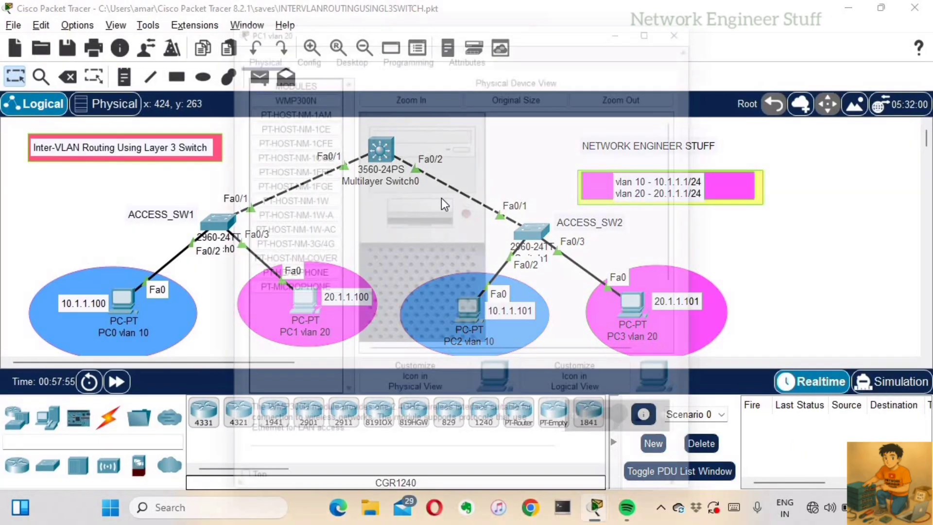
{"action": "left_click", "coordinate": [340, 42]}
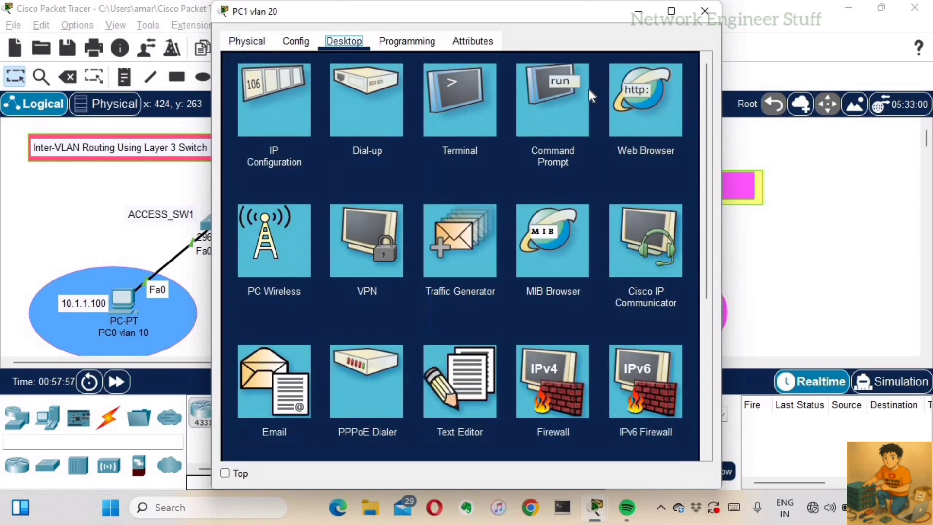
{"action": "left_click", "coordinate": [290, 116]}
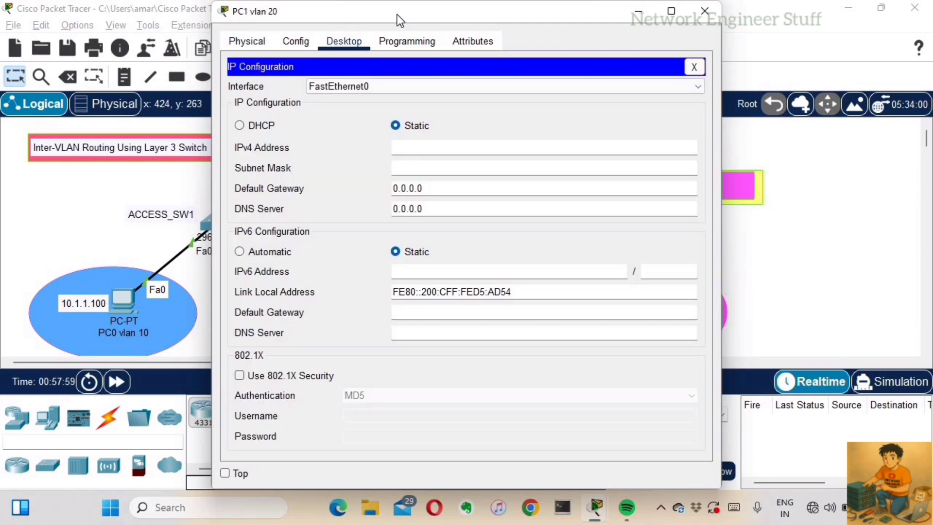
{"action": "key", "text": "super+Right"}
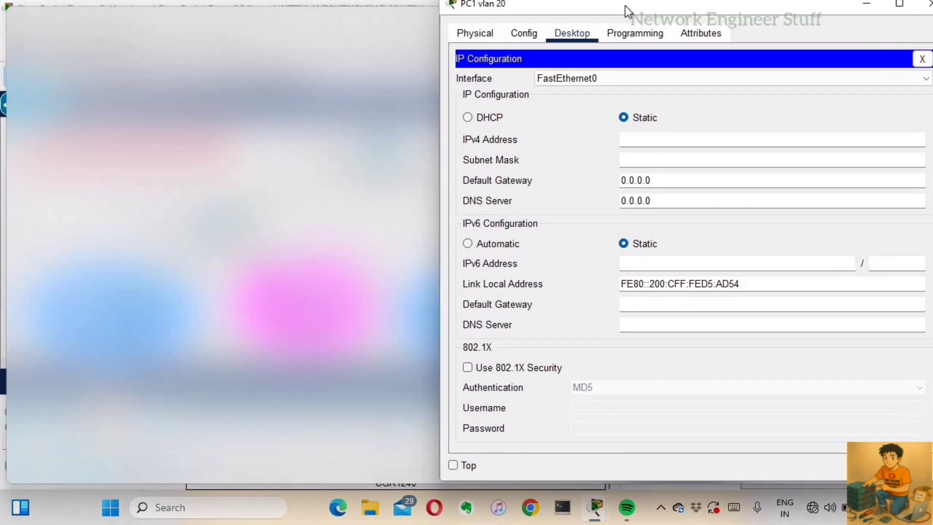
{"action": "double_click", "coordinate": [546, 10]}
{"action": "double_click", "coordinate": [546, 12]}
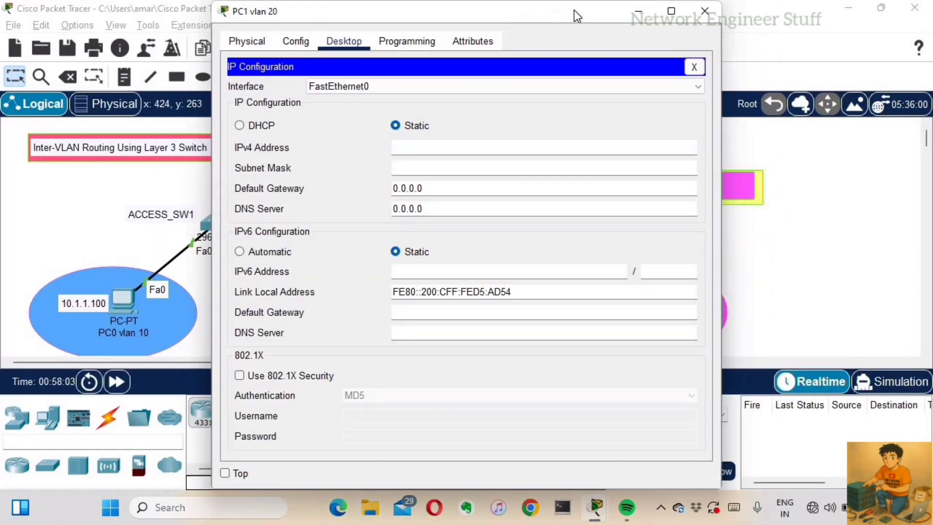
{"action": "key", "text": "super+Right"}
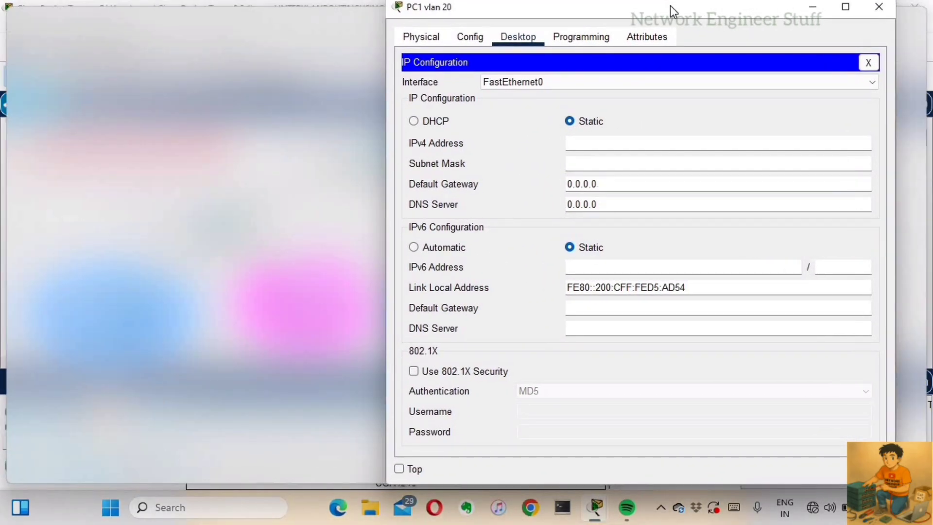
{"action": "double_click", "coordinate": [563, 7]}
{"action": "double_click", "coordinate": [472, 8]}
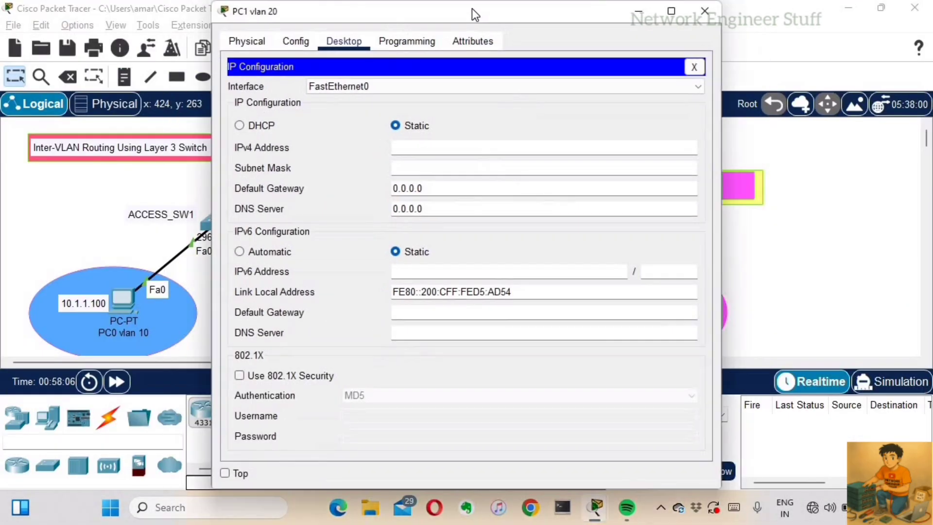
Move the PC1 window clear of the VLAN labels and set its IPv4 address to 20.1.1.100 with subnet mask 255.255.255.0
{"action": "left_click_drag", "start_coordinate": [472, 7], "coordinate": [639, 25]}
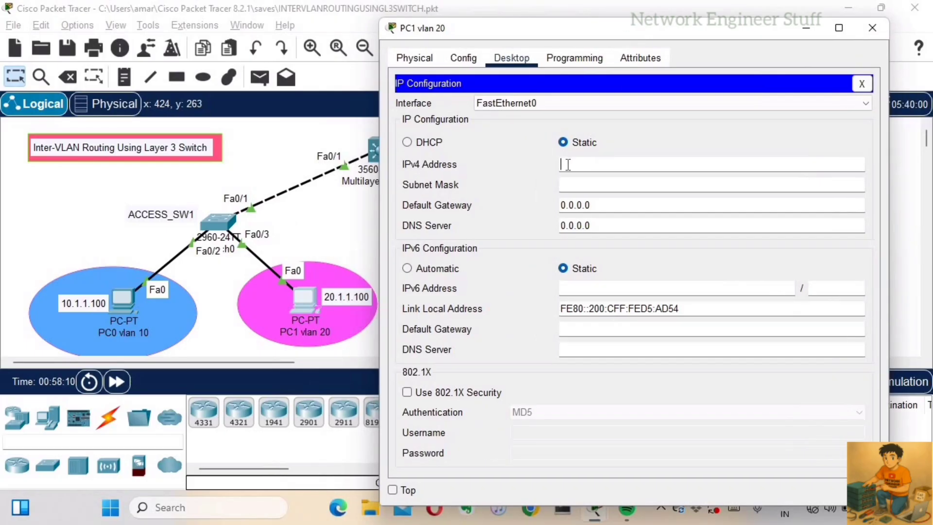
{"action": "type", "text": "20.1.1.100"}
{"action": "left_click", "coordinate": [576, 185]}
{"action": "key", "text": "ctrl+a"}
{"action": "type", "text": "255.255.255.0"}
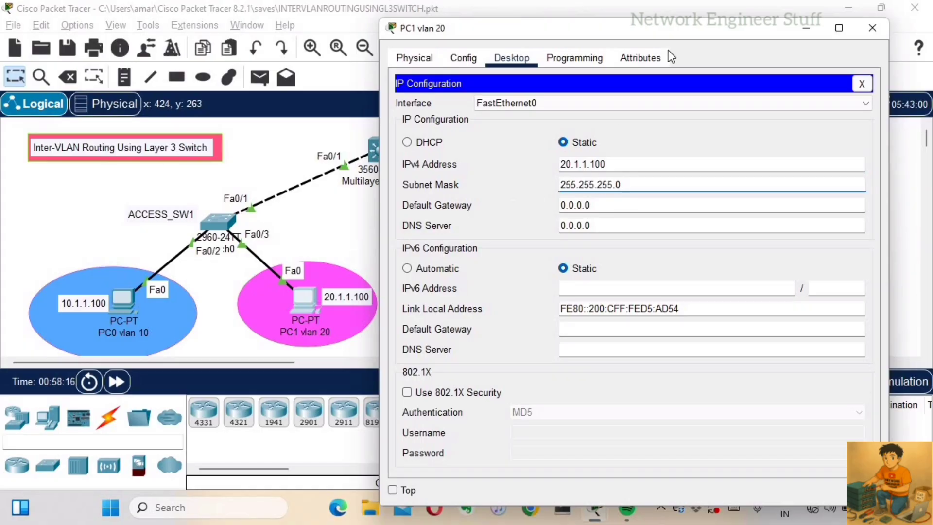
Set PC1's IPv4 default gateway to 20.1.1.1 and close its IP configuration
{"action": "key", "text": "Tab"}
{"action": "left_click_drag", "start_coordinate": [392, 28], "coordinate": [137, 24]}
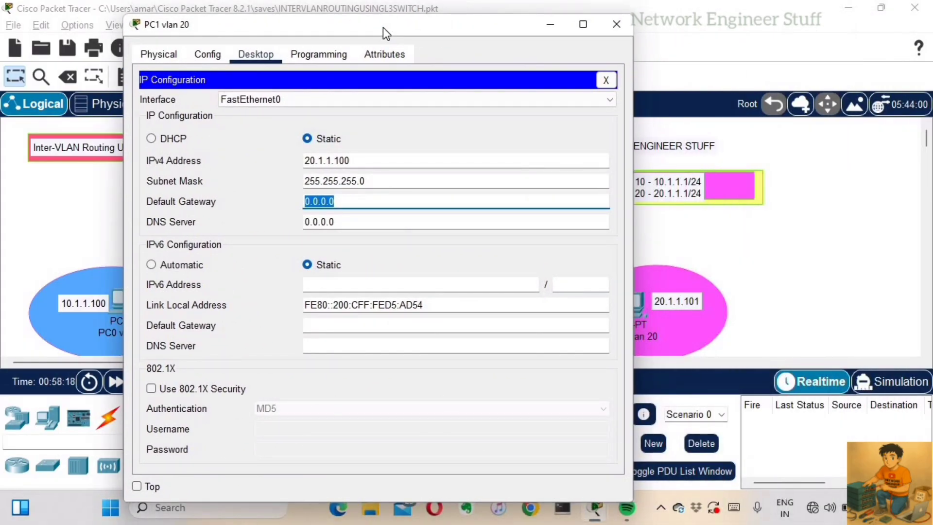
{"action": "type", "text": "2"}
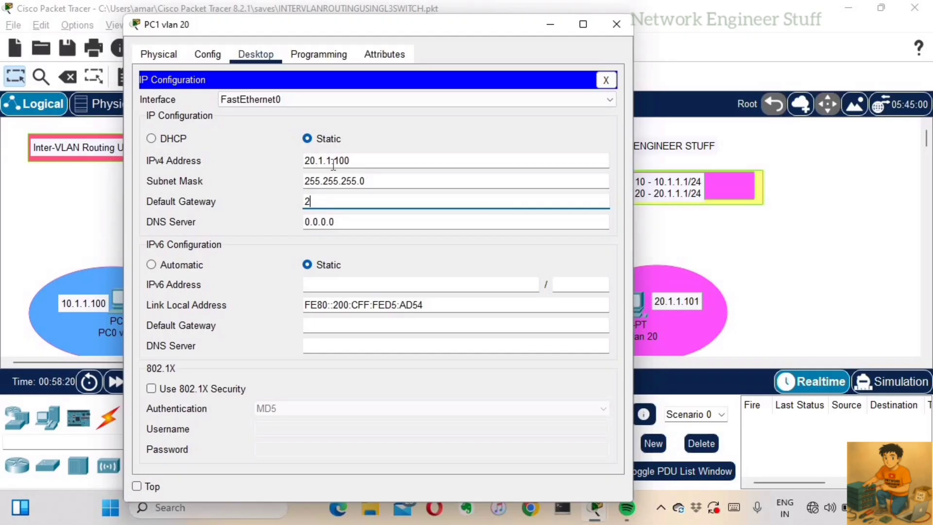
{"action": "type", "text": "0.1.1.1"}
{"action": "left_click", "coordinate": [607, 80]}
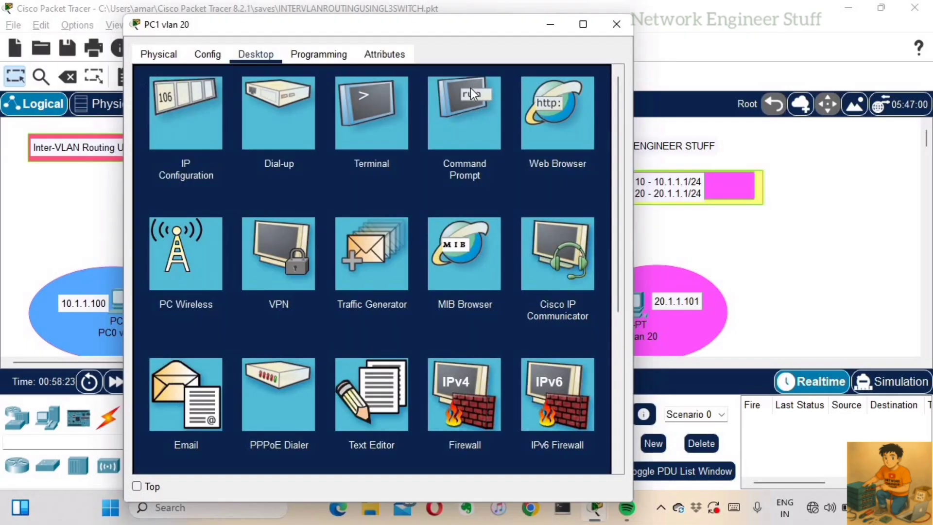
Open PC1's command prompt and check its IP settings with the ipconfig command
{"action": "left_click", "coordinate": [459, 132]}
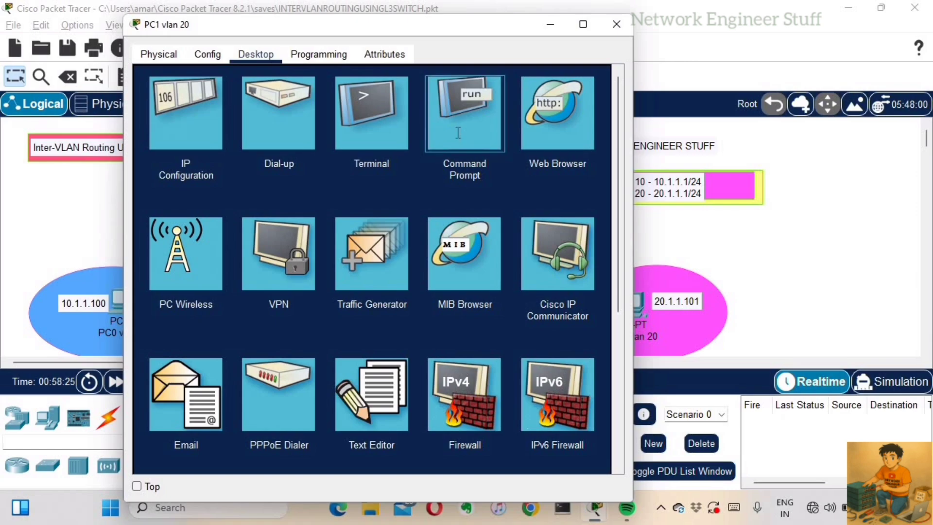
{"action": "key", "text": "Return"}
{"action": "key", "text": "Return"}
{"action": "key", "text": "Return"}
{"action": "type", "text": "i"}
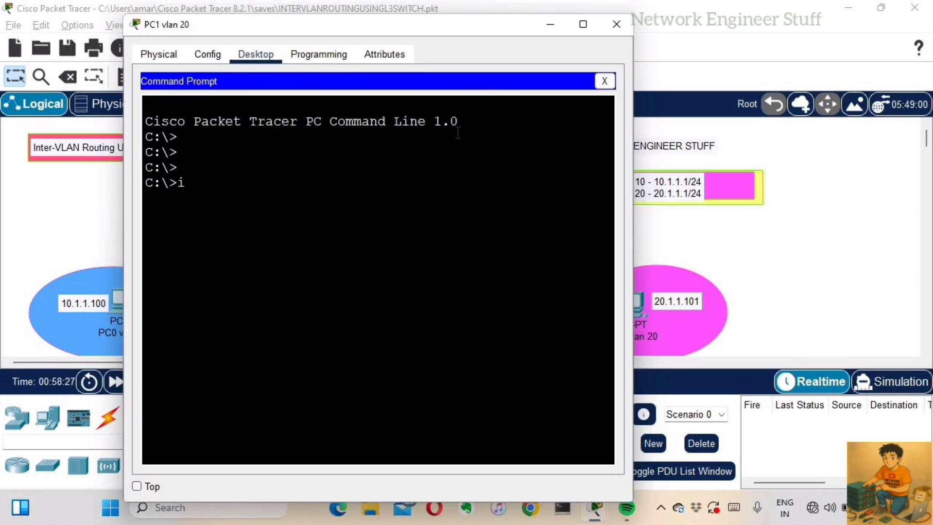
{"action": "type", "text": "pconfig"}
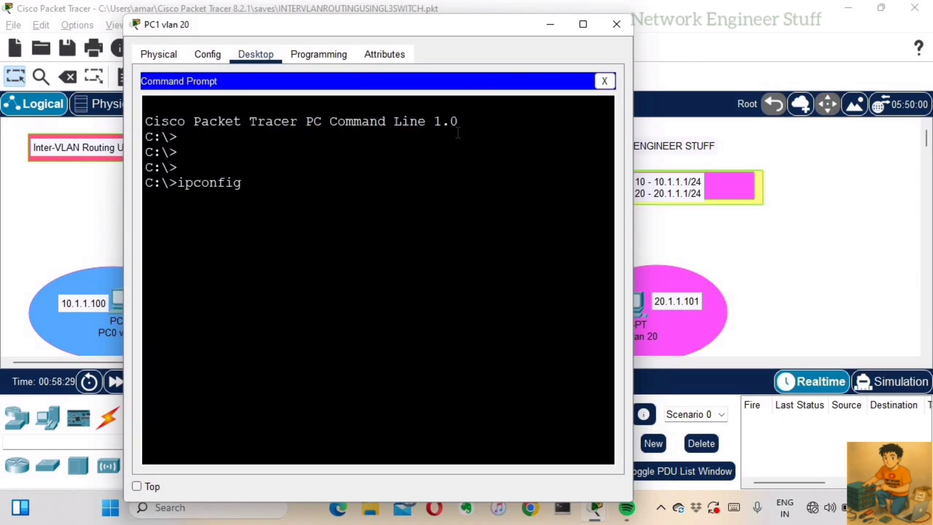
{"action": "key", "text": "Return"}
{"action": "key", "text": "Return"}
{"action": "key", "text": "Return"}
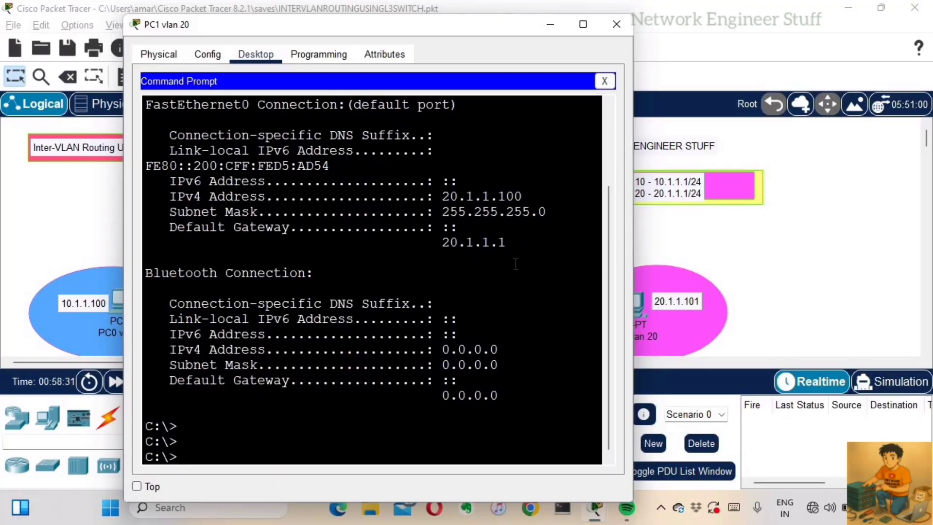
{"action": "left_click_drag", "start_coordinate": [515, 264], "coordinate": [407, 196]}
{"action": "left_click", "coordinate": [549, 287]}
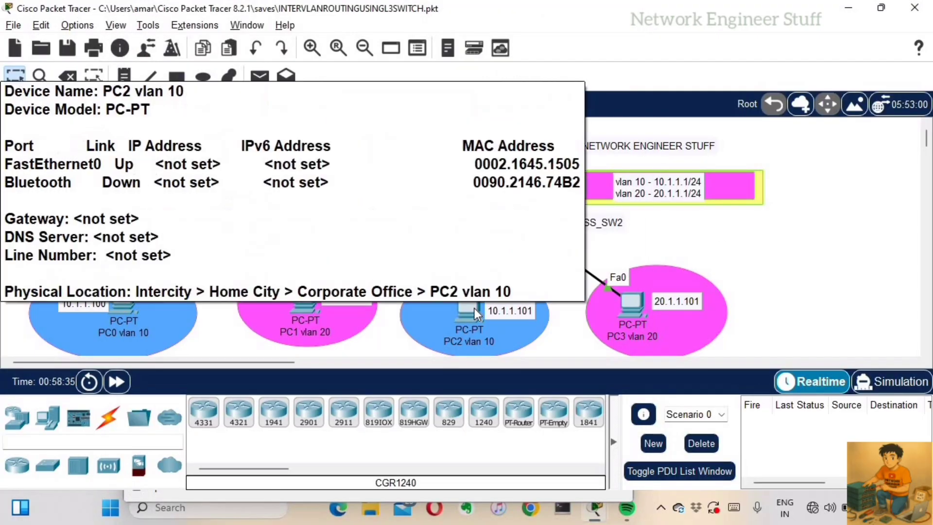
Open the IP configuration of PC2 in VLAN 10 and set its IPv4 address to 10.1.1.101
{"action": "left_click", "coordinate": [474, 308]}
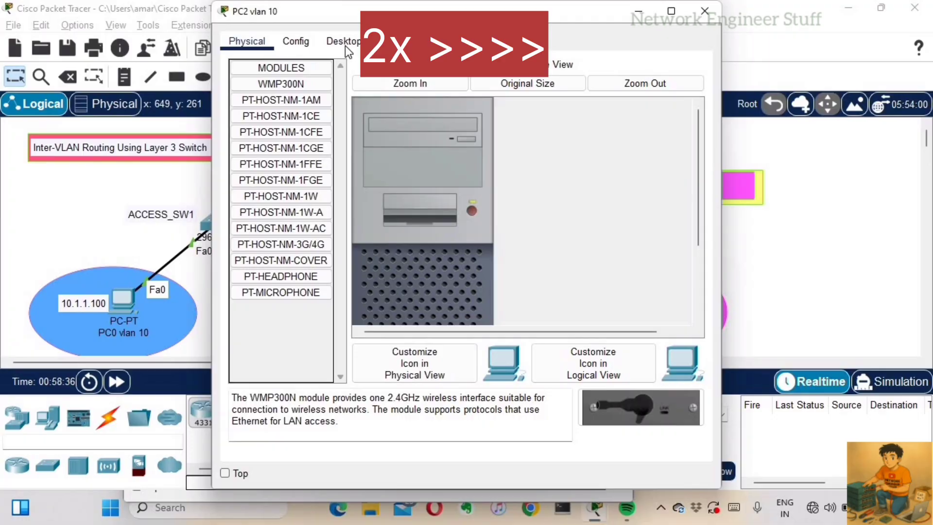
{"action": "left_click", "coordinate": [343, 41]}
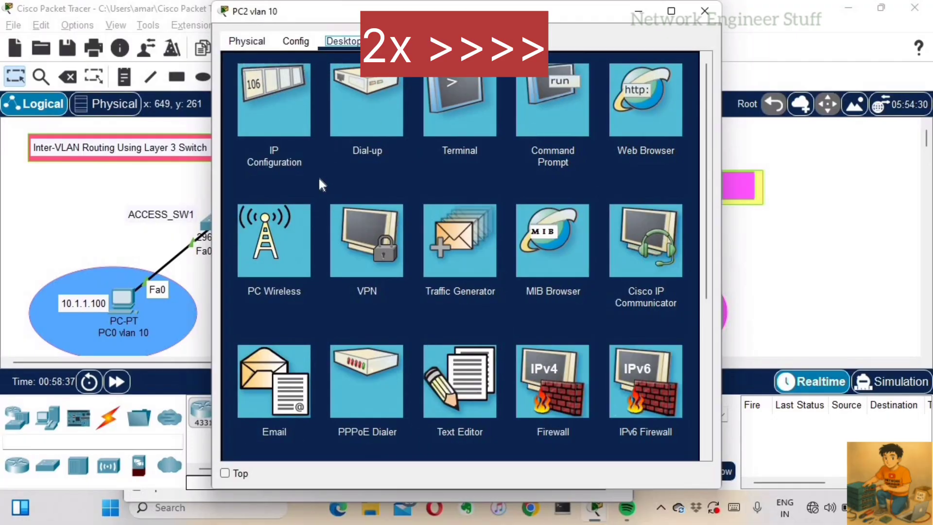
{"action": "left_click", "coordinate": [276, 107]}
{"action": "left_click", "coordinate": [408, 149]}
{"action": "type", "text": "10.1.1.1"}
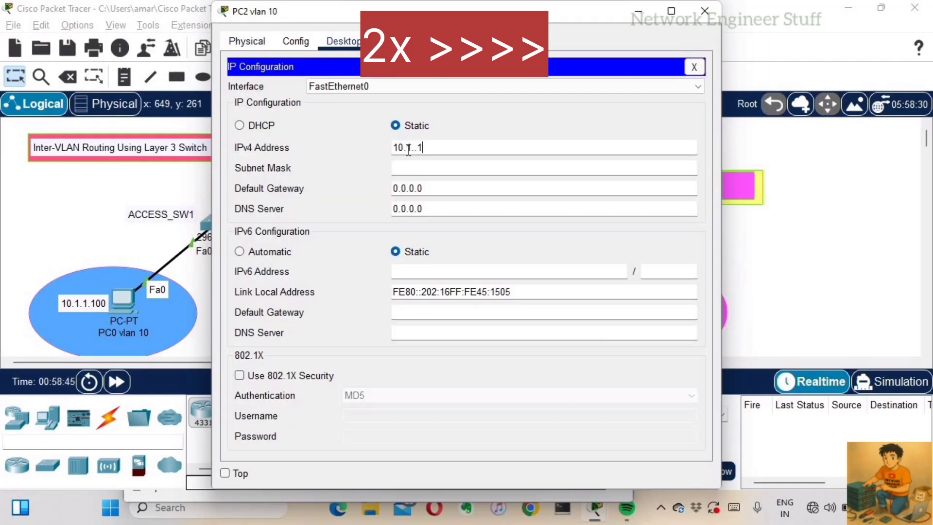
{"action": "type", "text": "01"}
Set PC2's subnet mask to 255.255.255.0 and its default gateway to 10.1.1.1, and return to the topology
{"action": "key", "text": "Tab"}
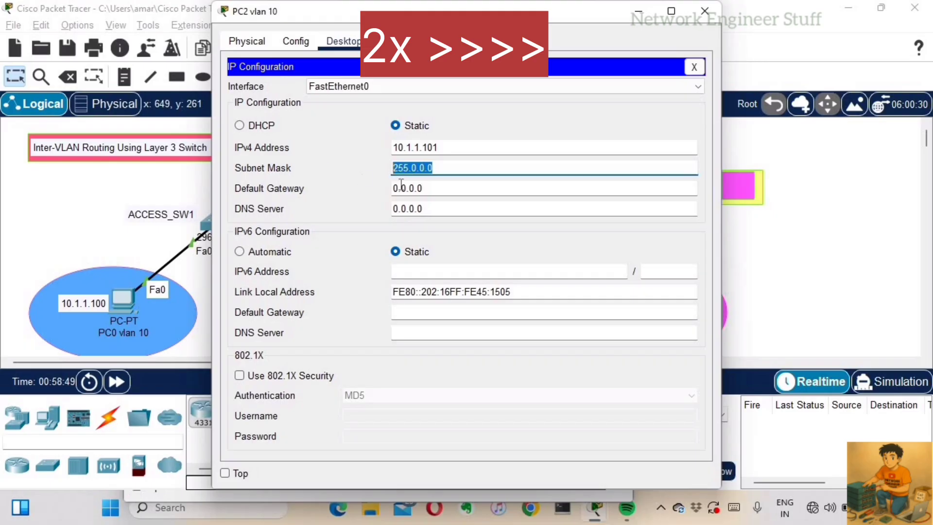
{"action": "type", "text": "255.255.255.0"}
{"action": "key", "text": "Tab"}
{"action": "type", "text": "10.1.1.1"}
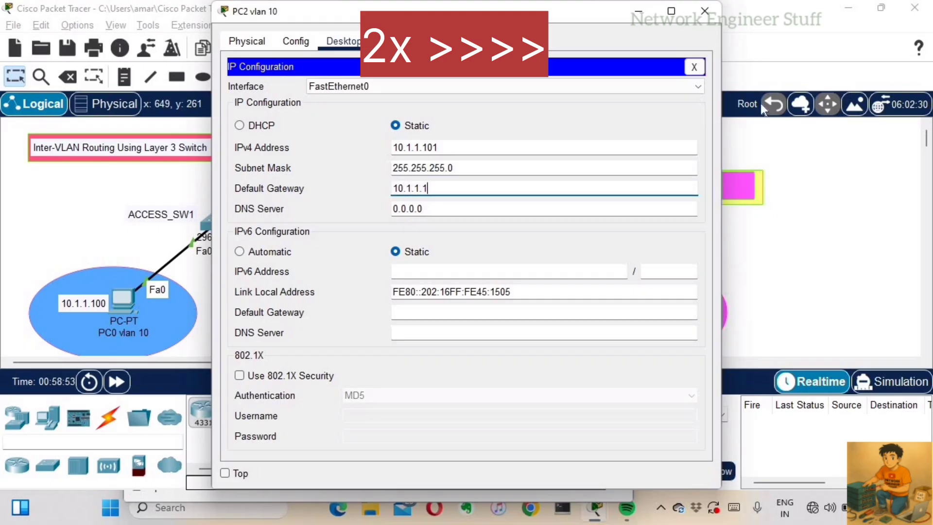
{"action": "left_click", "coordinate": [694, 67]}
{"action": "left_click", "coordinate": [638, 11]}
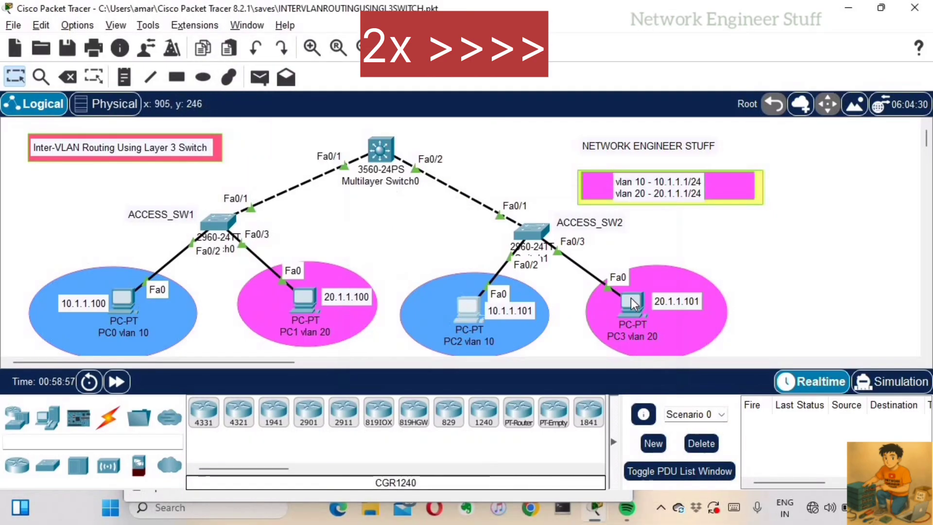
Open the IP configuration of PC3 in VLAN 20 and set its IPv4 address to 20.1.1.101
{"action": "left_click", "coordinate": [631, 298]}
{"action": "left_click", "coordinate": [343, 41]}
{"action": "left_click", "coordinate": [301, 146]}
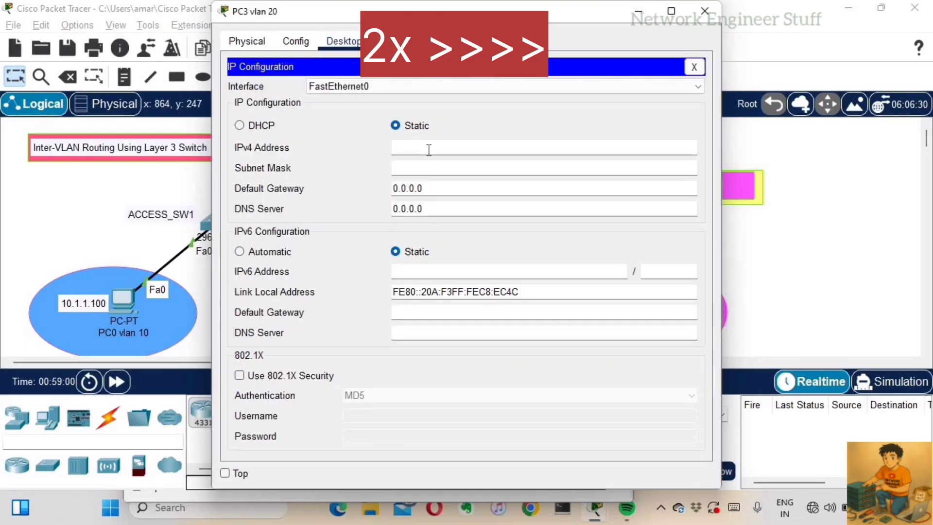
{"action": "left_click", "coordinate": [411, 148]}
{"action": "type", "text": "20.1.1.101"}
Set PC3's subnet mask to 255.255.255.0
{"action": "left_click", "coordinate": [413, 168]}
{"action": "left_click_drag", "start_coordinate": [429, 167], "coordinate": [240, 161]}
{"action": "type", "text": "255.255.255.0"}
{"action": "key", "text": "Tab"}
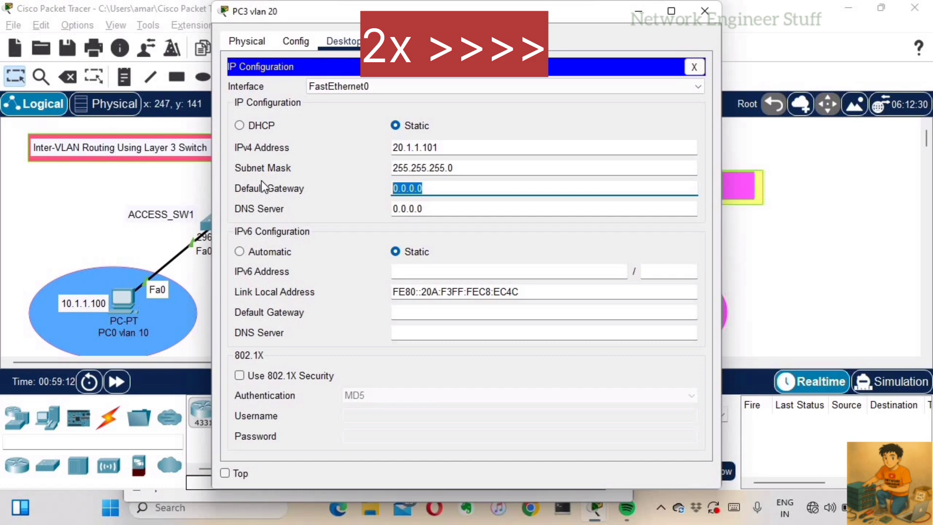
Set PC3's IPv4 default gateway to 20.1.1.1 and close the PC3 window
{"action": "double_click", "coordinate": [453, 167]}
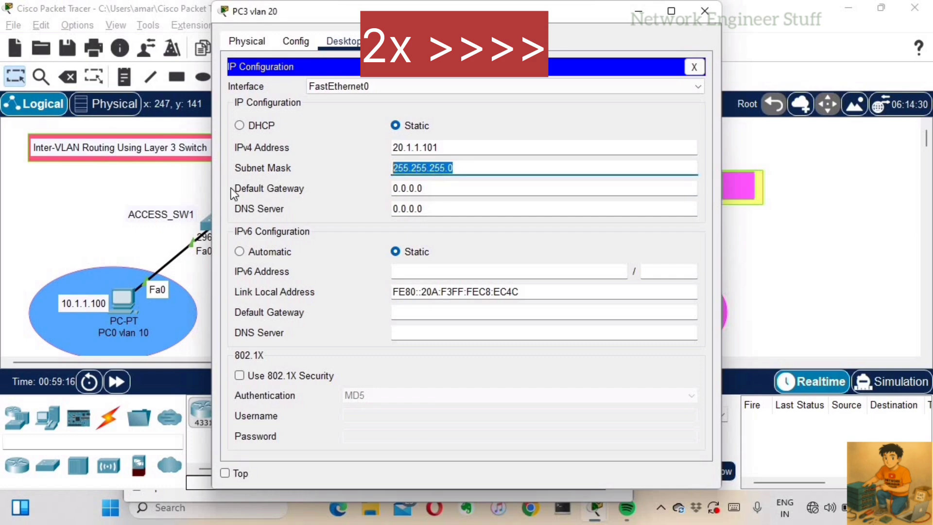
{"action": "key", "text": "Tab"}
{"action": "type", "text": "20.1.1."}
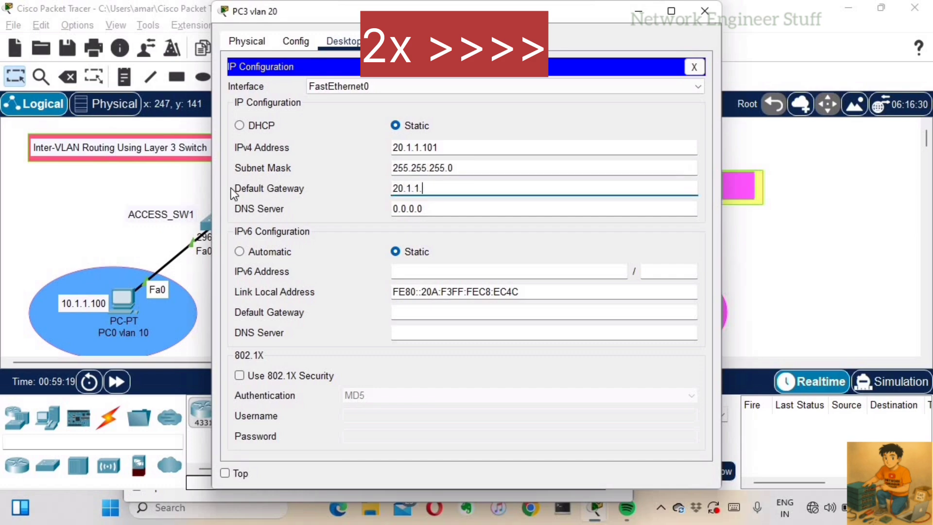
{"action": "type", "text": "1"}
{"action": "left_click", "coordinate": [693, 66]}
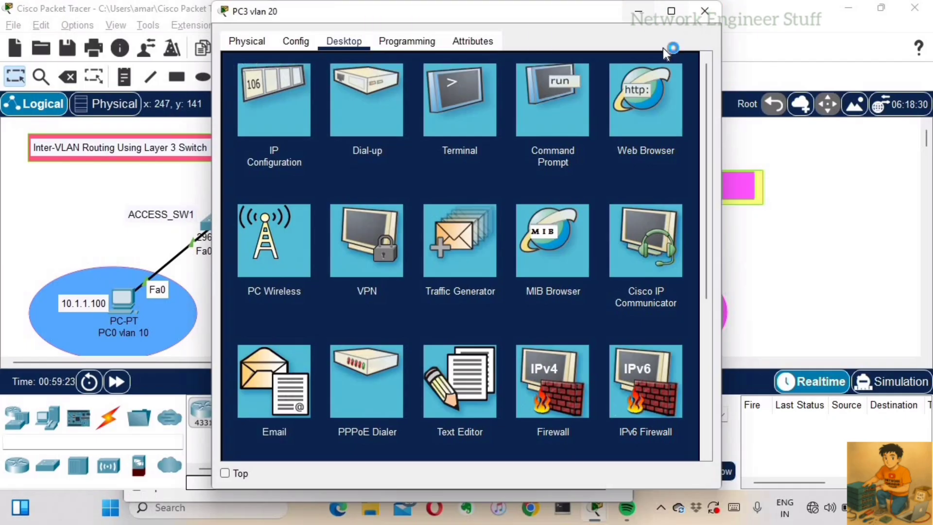
{"action": "left_click", "coordinate": [704, 11]}
Return to PC0's command prompt, maximize its window and push the earlier output out of view with blank prompt lines
{"action": "left_click", "coordinate": [122, 297]}
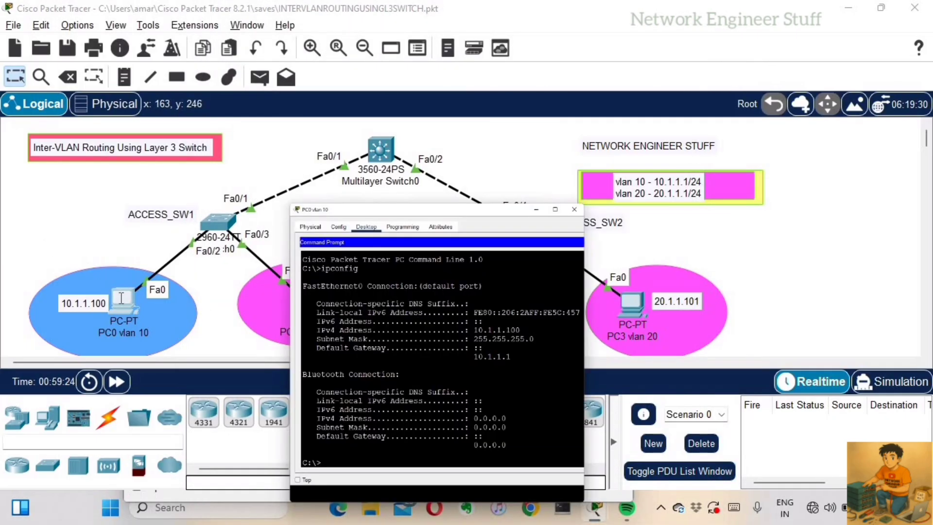
{"action": "double_click", "coordinate": [322, 17]}
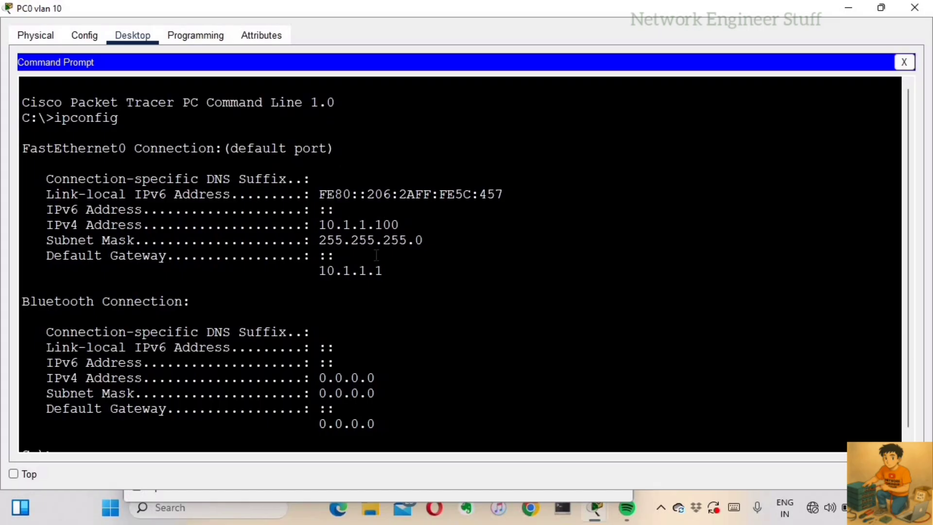
{"action": "key", "text": "Return"}
{"action": "key", "text": "Return"}
{"action": "key", "text": "Return"}
{"action": "key", "text": "Return"}
{"action": "key", "text": "Return"}
{"action": "key", "text": "Return"}
{"action": "key", "text": "Return"}
{"action": "key", "text": "Return"}
{"action": "key", "text": "Return"}
{"action": "key", "text": "Return"}
{"action": "key", "text": "Return"}
{"action": "key", "text": "Return"}
{"action": "key", "text": "Return"}
{"action": "key", "text": "Return"}
{"action": "key", "text": "Return"}
{"action": "key", "text": "Return"}
{"action": "key", "text": "Return"}
{"action": "key", "text": "Return"}
{"action": "key", "text": "Return"}
{"action": "key", "text": "Return"}
{"action": "type", "text": "ping"}
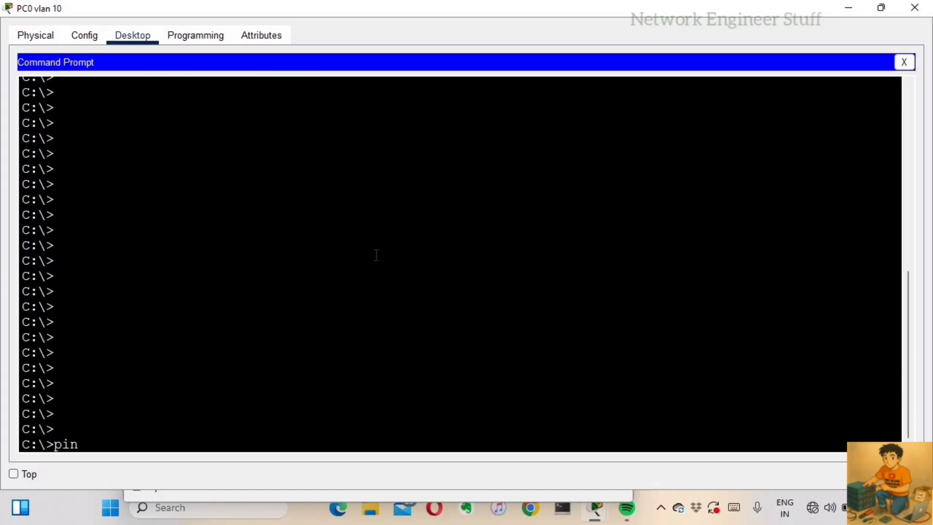
{"action": "key", "text": "BackSpace"}
{"action": "key", "text": "BackSpace"}
{"action": "key", "text": "BackSpace"}
{"action": "key", "text": "BackSpace"}
{"action": "key", "text": "BackSpace"}
Run ipconfig on PC0 again to review its IP settings before testing connectivity
{"action": "type", "text": "ipconfig"}
{"action": "key", "text": "Return"}
{"action": "key", "text": "Return"}
{"action": "key", "text": "Return"}
{"action": "key", "text": "Return"}
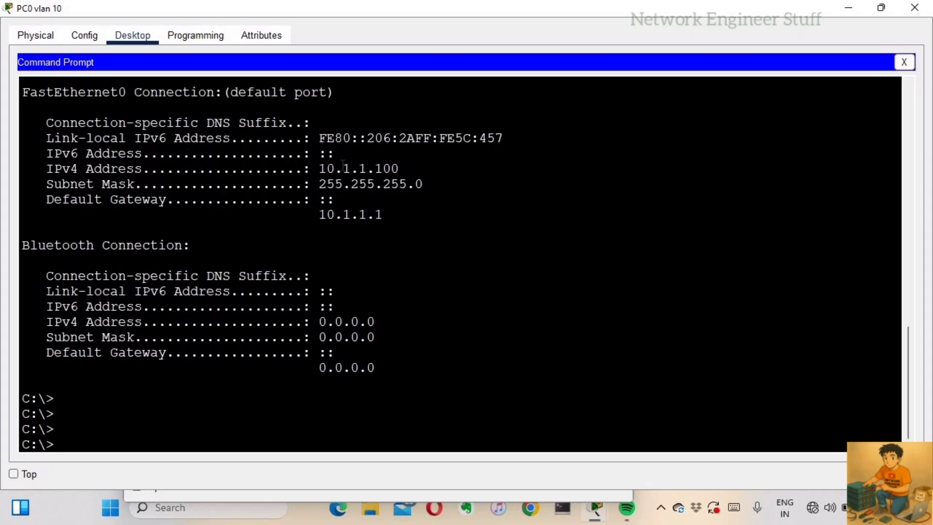
Test connectivity within VLAN 10 by pinging PC2 at 10.1.1.101 from PC0, and minimize the window to view the topology
{"action": "left_click_drag", "start_coordinate": [318, 169], "coordinate": [399, 169]}
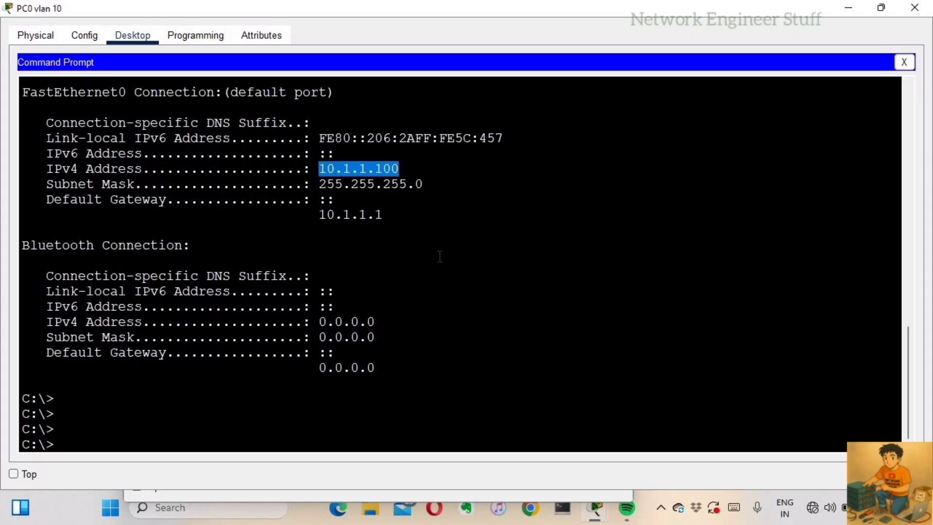
{"action": "left_click", "coordinate": [440, 257]}
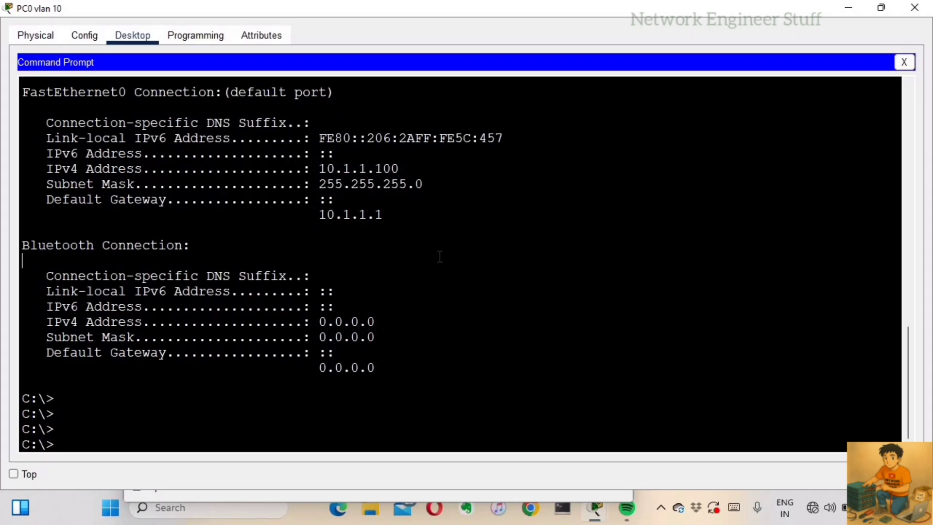
{"action": "type", "text": "ping 10.1.1.101"}
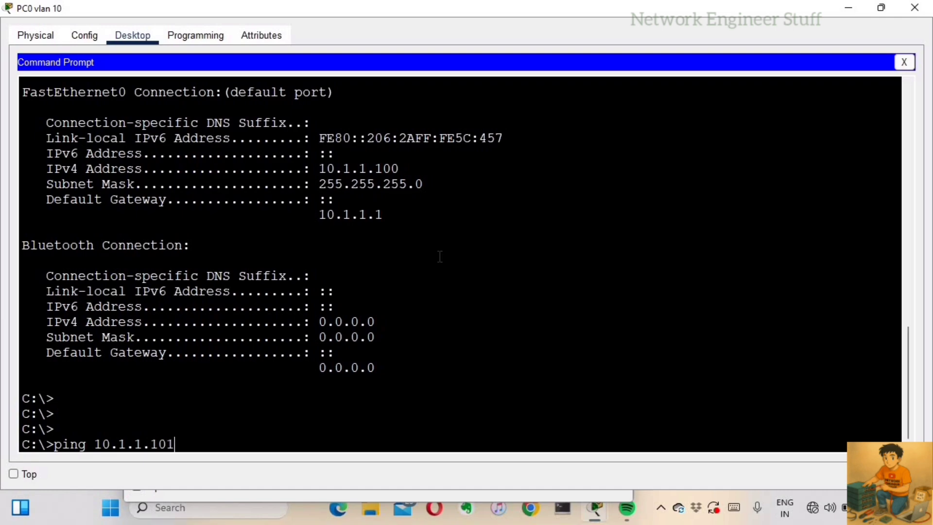
{"action": "key", "text": "Return"}
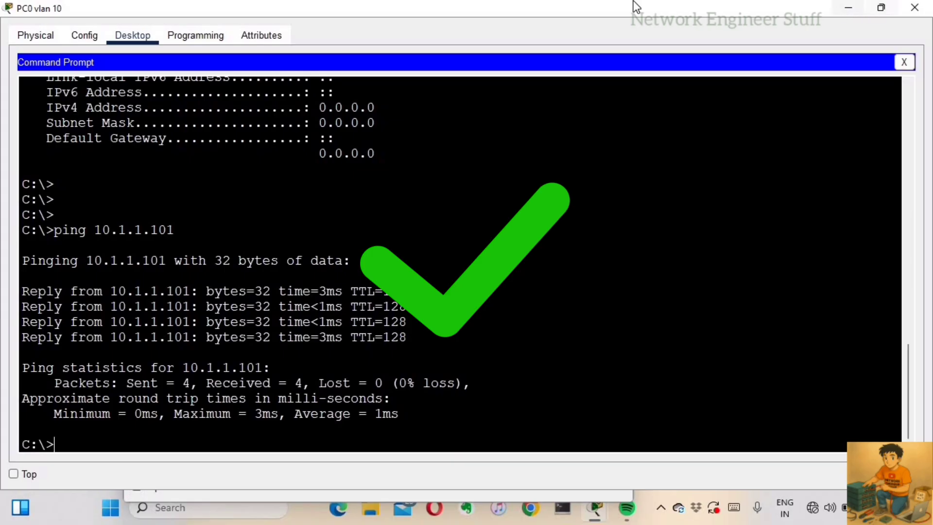
{"action": "left_click", "coordinate": [848, 7]}
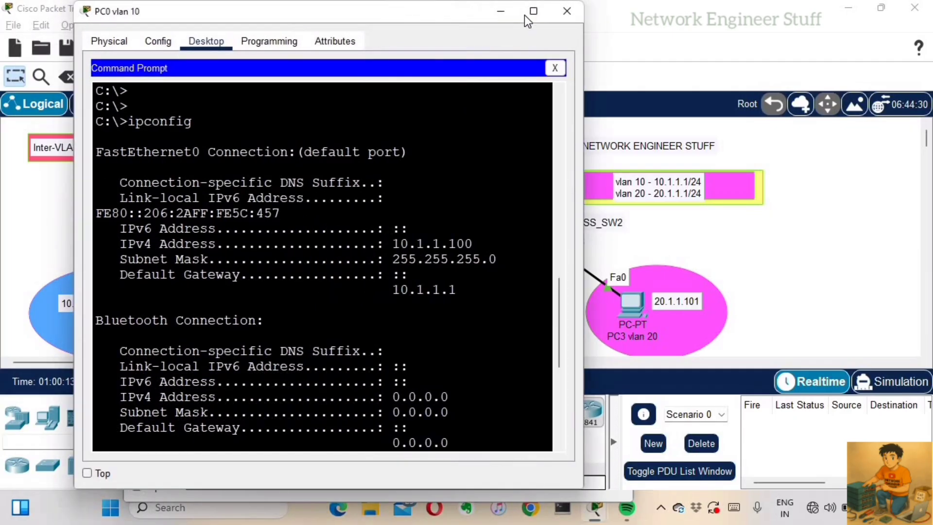
Reopen PC0's command prompt at full size and ping PC3 in VLAN 20 at 20.1.1.101
{"action": "left_click", "coordinate": [526, 13]}
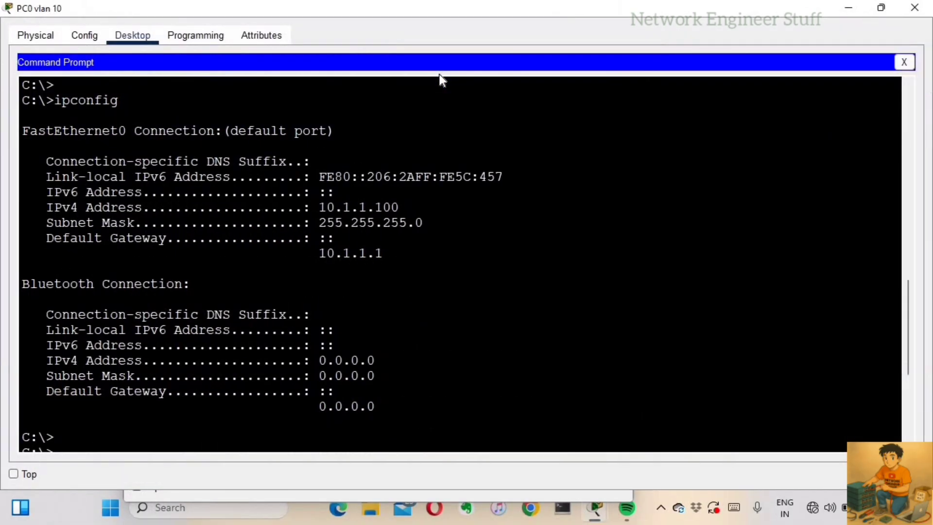
{"action": "scroll", "coordinate": [374, 287], "scroll_direction": "down", "scroll_amount": 7}
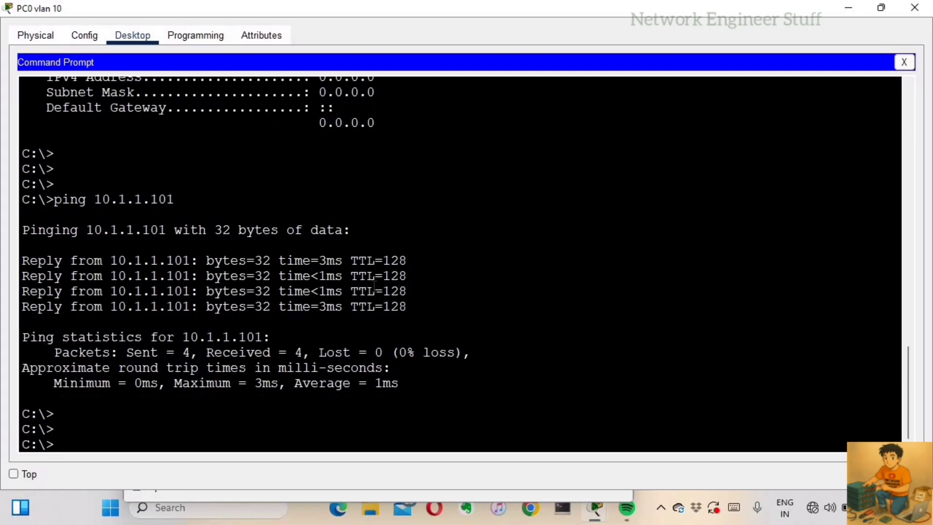
{"action": "key", "text": "Up"}
{"action": "key", "text": "Left"}
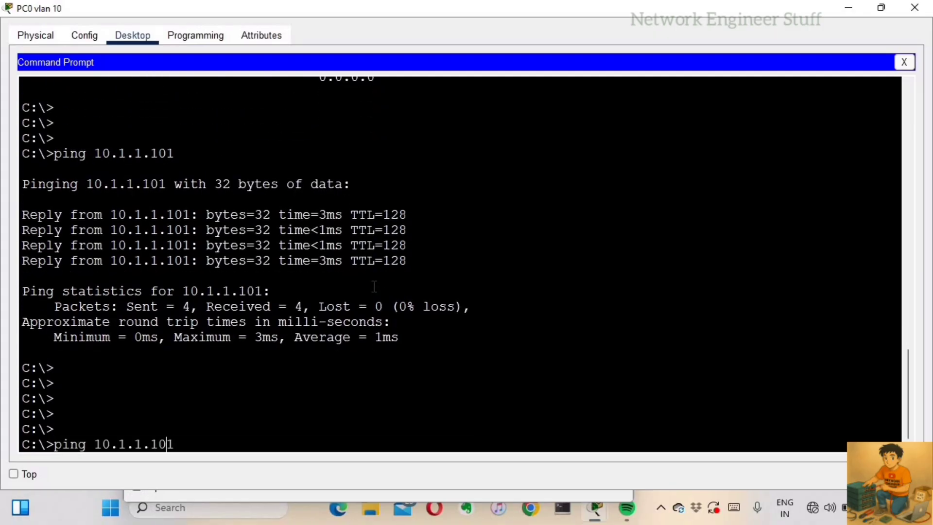
{"action": "key", "text": "BackSpace"}
{"action": "type", "text": "2"}
{"action": "key", "text": "Return"}
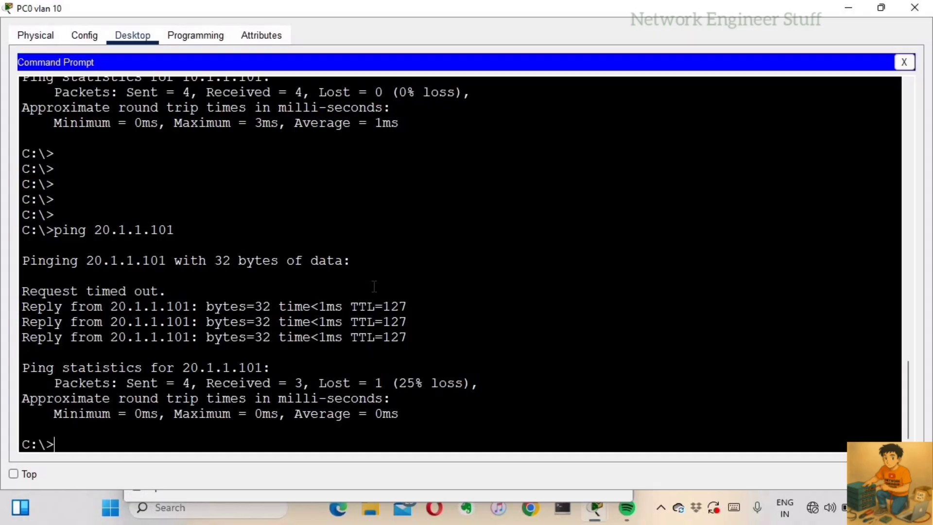
Ping PC1 in VLAN 20 at 20.1.1.100 from PC0 and minimize the window to return to the topology
{"action": "key", "text": "Up"}
{"action": "key", "text": "BackSpace"}
{"action": "type", "text": "0.1.1.100"}
{"action": "key", "text": "Return"}
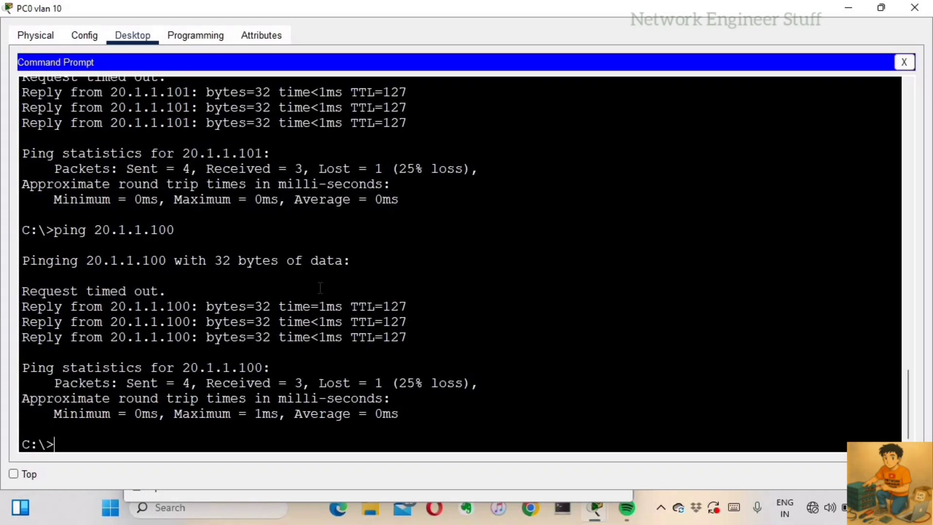
{"action": "left_click", "coordinate": [846, 10]}
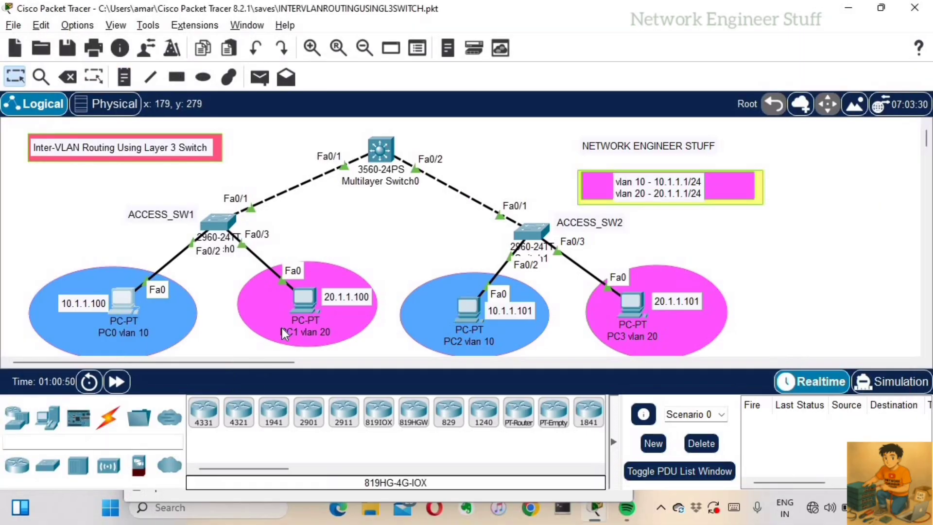